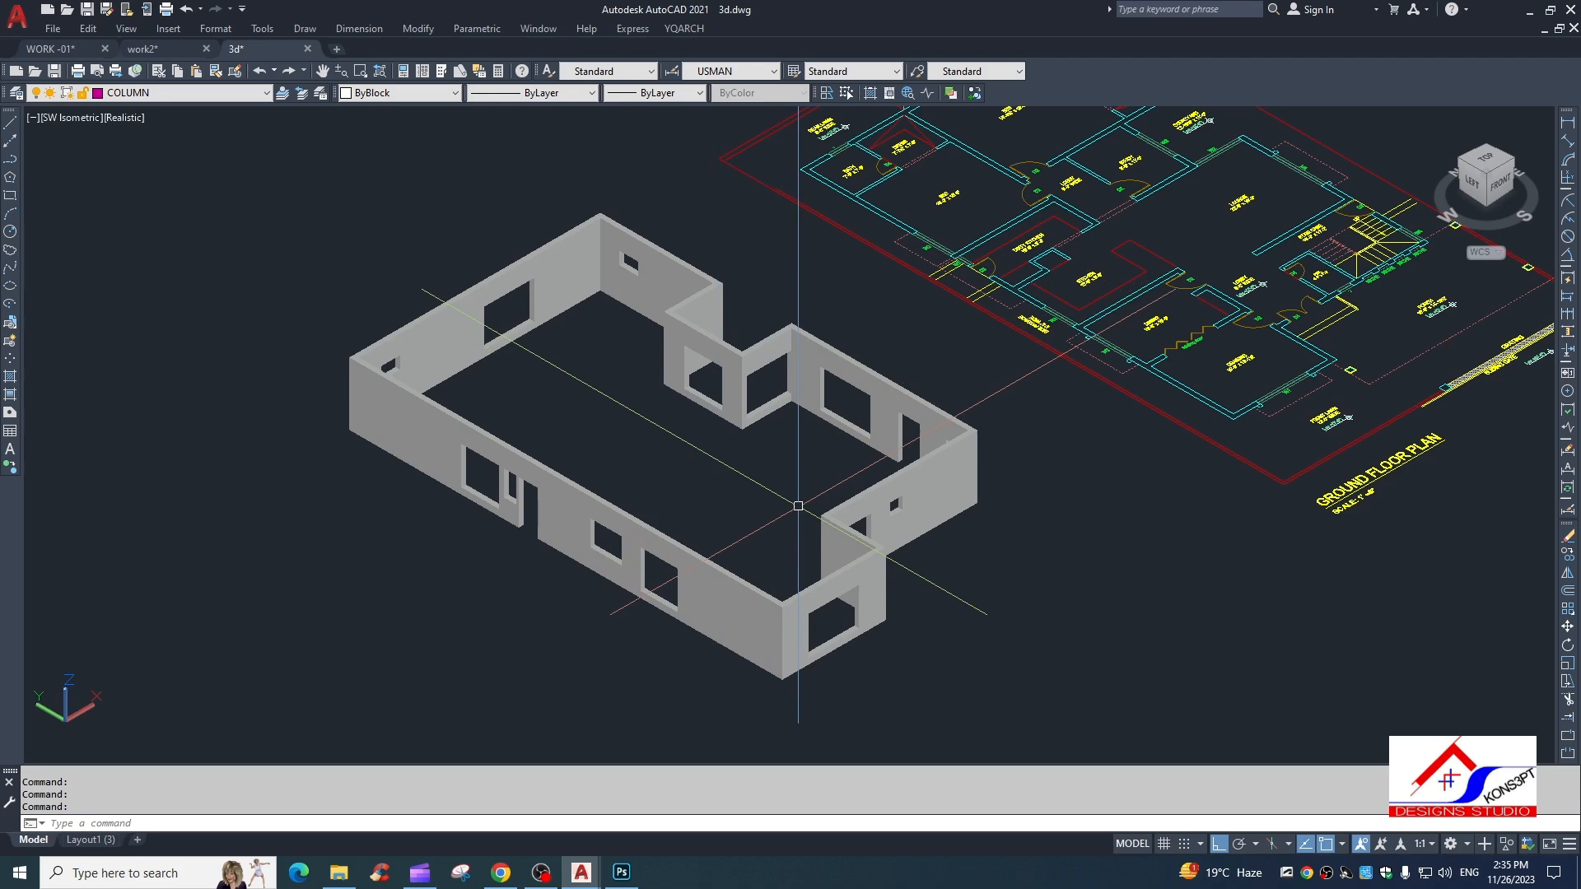
Switch the viewport from the realistic visual style to 2D Wireframe.
scroll(829, 576, down, 2)
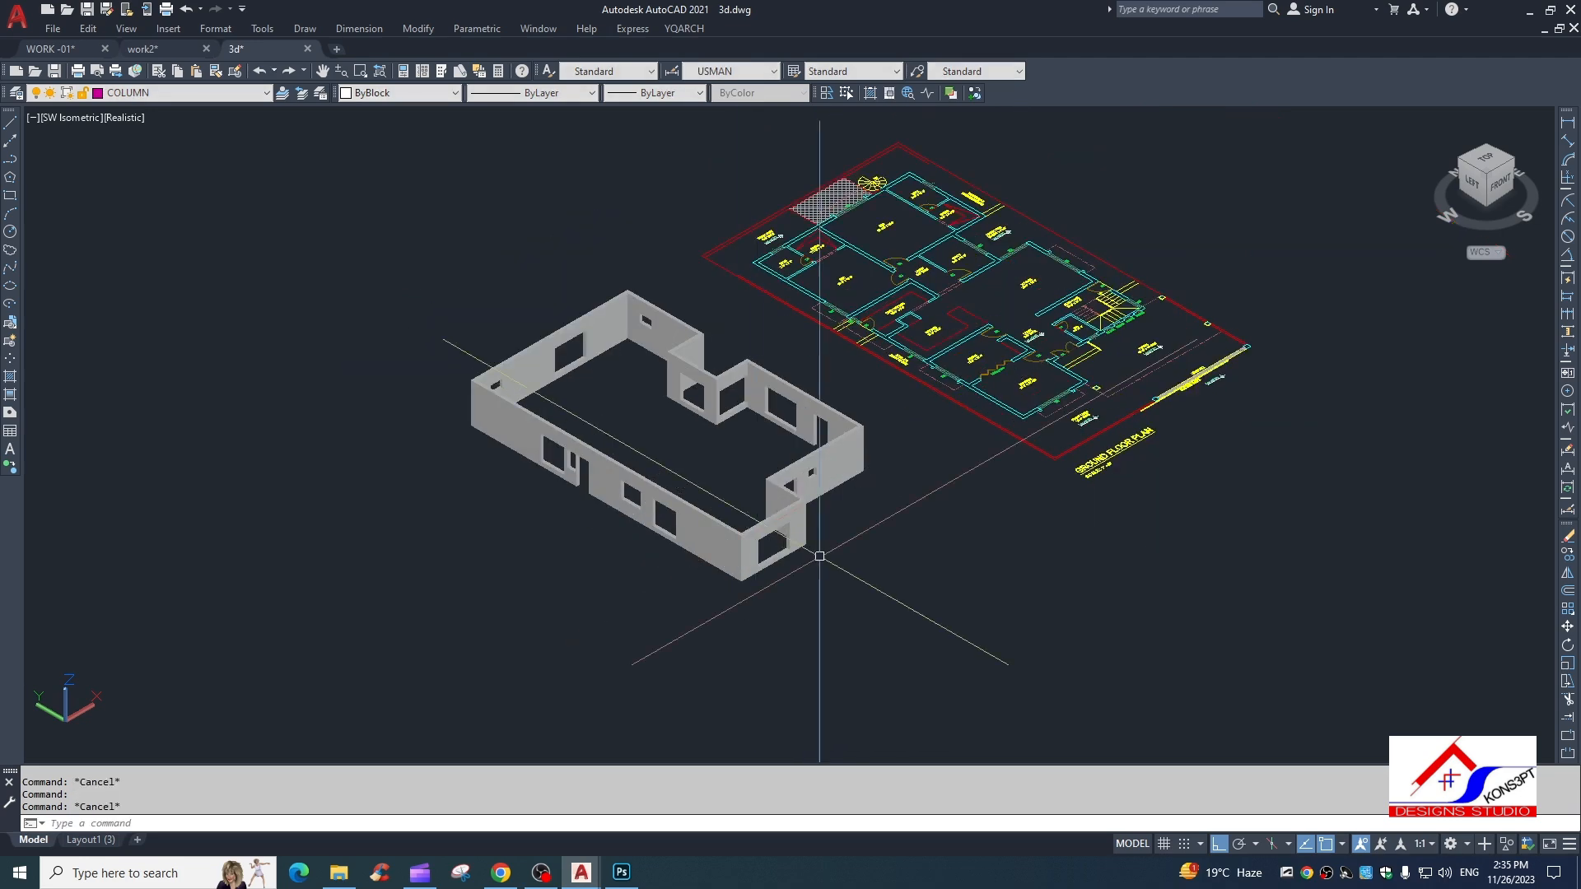
scroll(811, 659, up, 4)
key(Escape)
key(Escape)
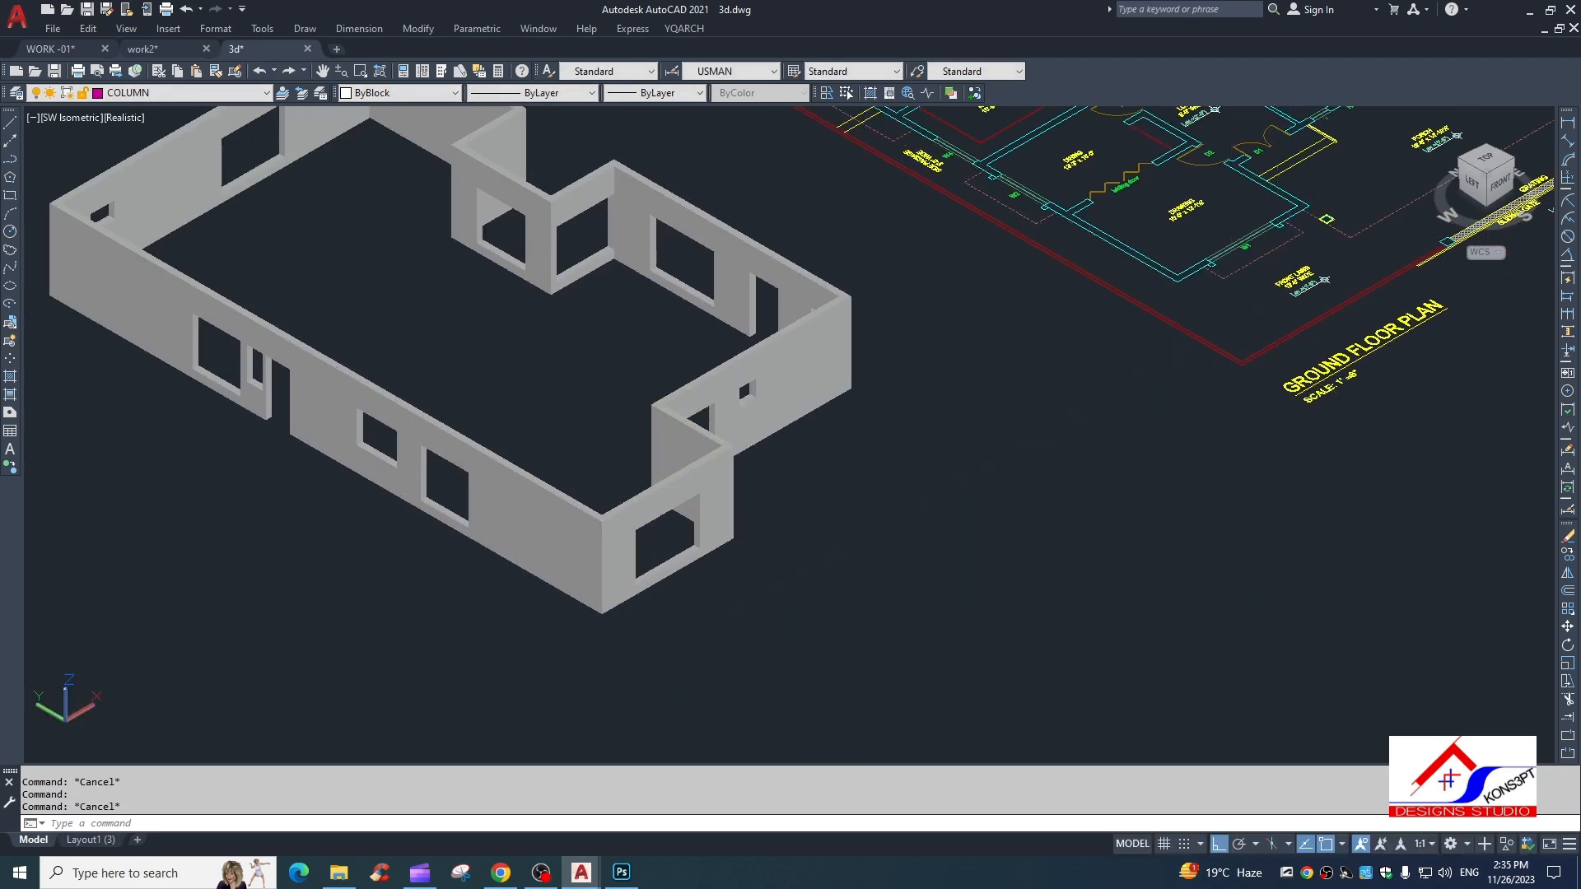
middle_drag(1289, 349, 1228, 472)
middle_drag(1249, 265, 1138, 420)
click(126, 28)
mouse_move(205, 384)
click(375, 385)
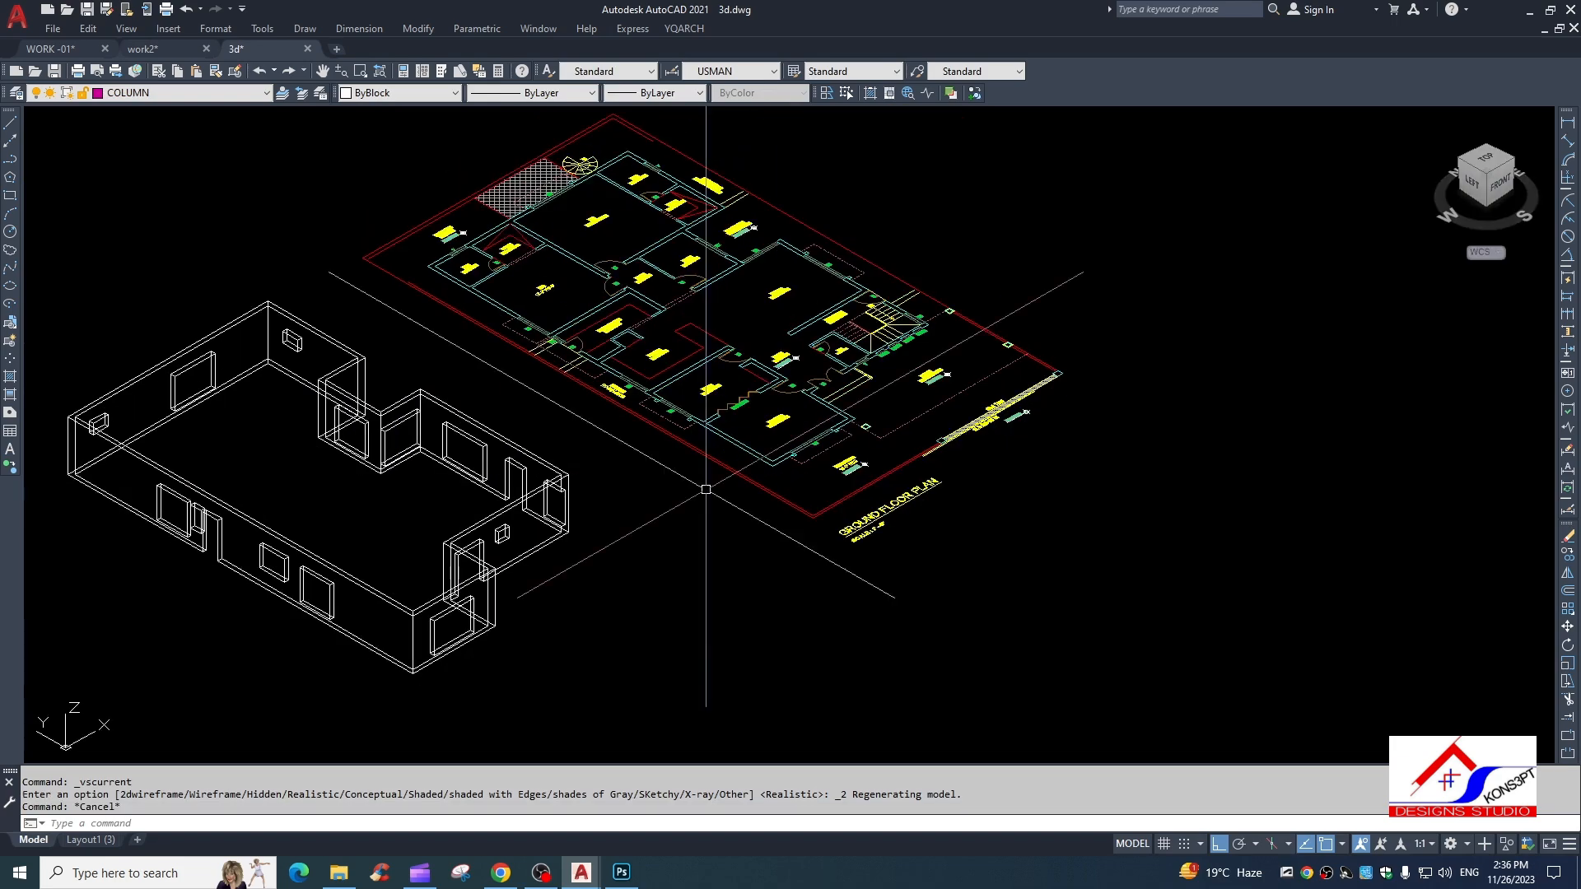
Measure the front window opening in the ground floor plan and compare it with the opening in the 3D walls.
key(Escape)
scroll(705, 489, up, 5)
scroll(827, 502, up, 5)
key(Return)
click(828, 504)
key(Escape)
scroll(787, 469, down, 8)
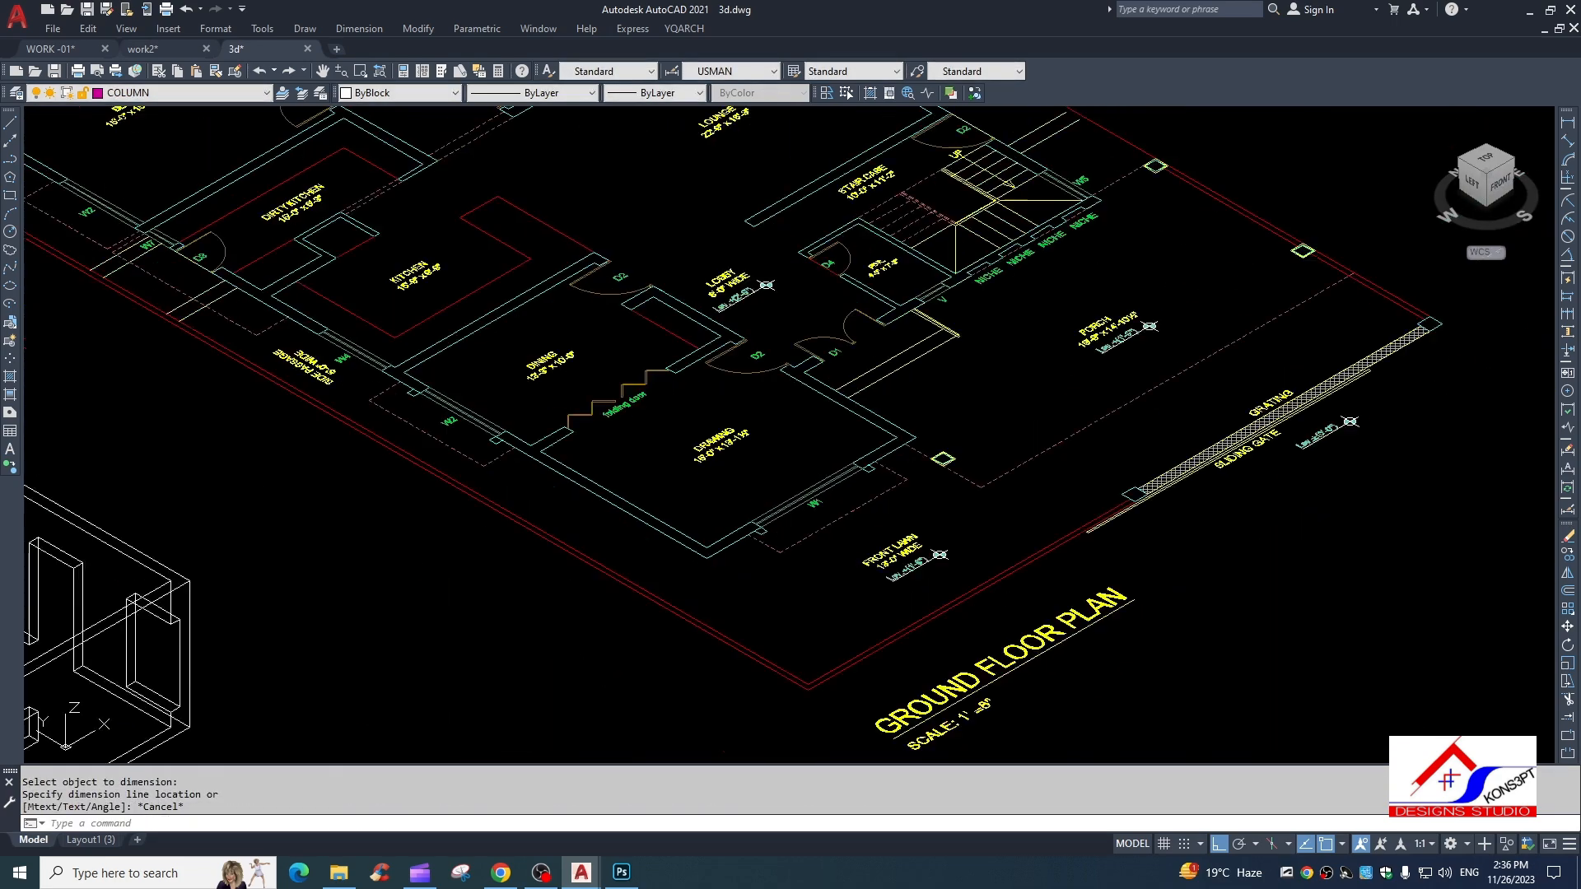
scroll(648, 362, up, 6)
scroll(655, 387, down, 3)
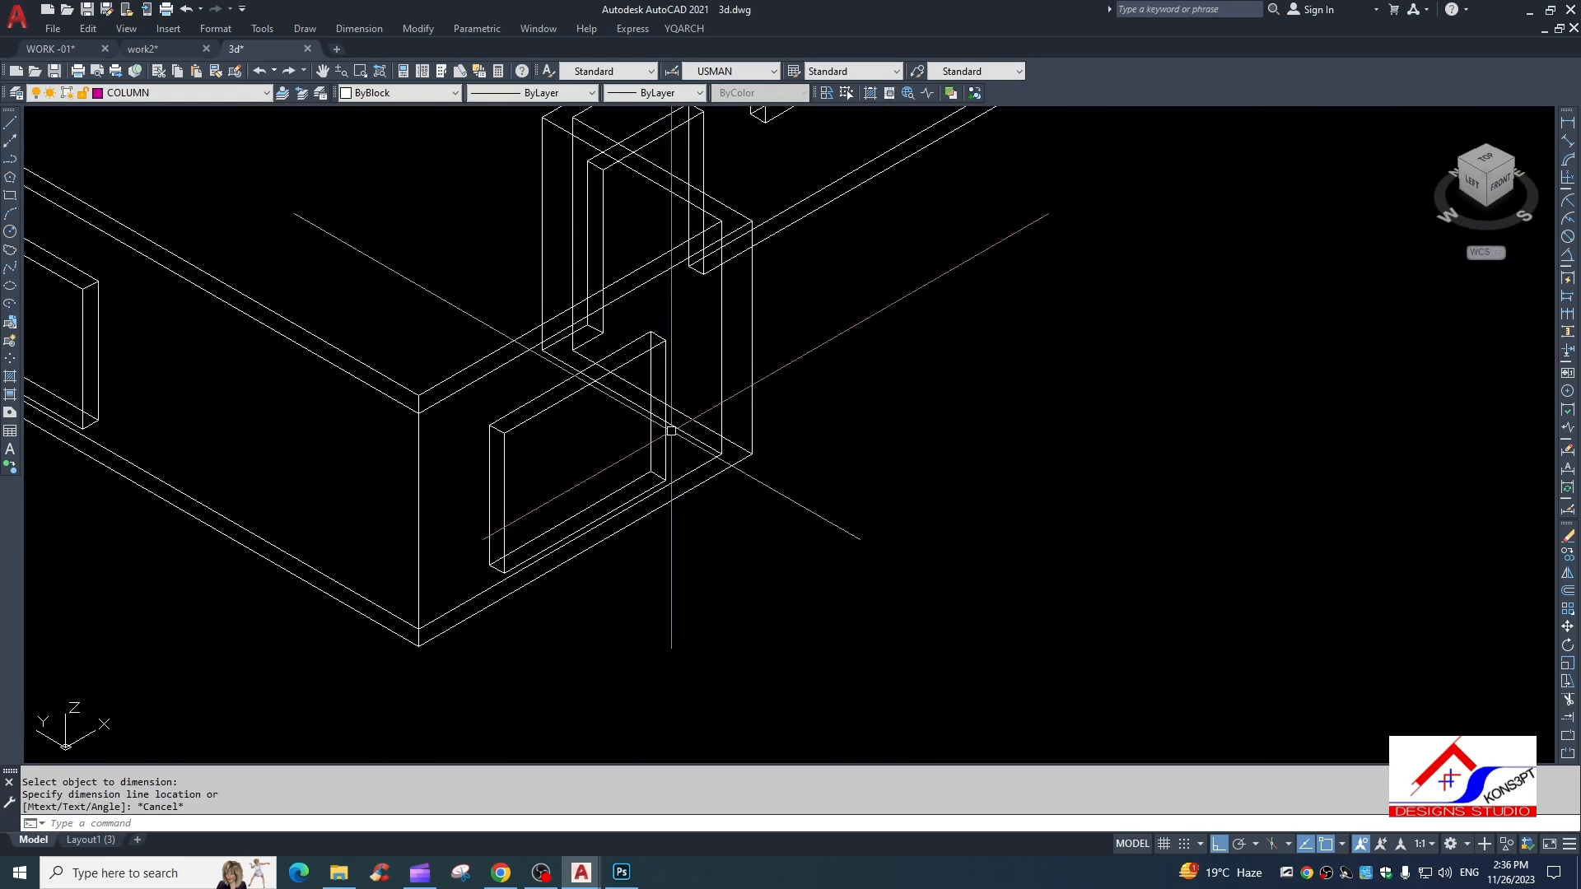
key(Escape)
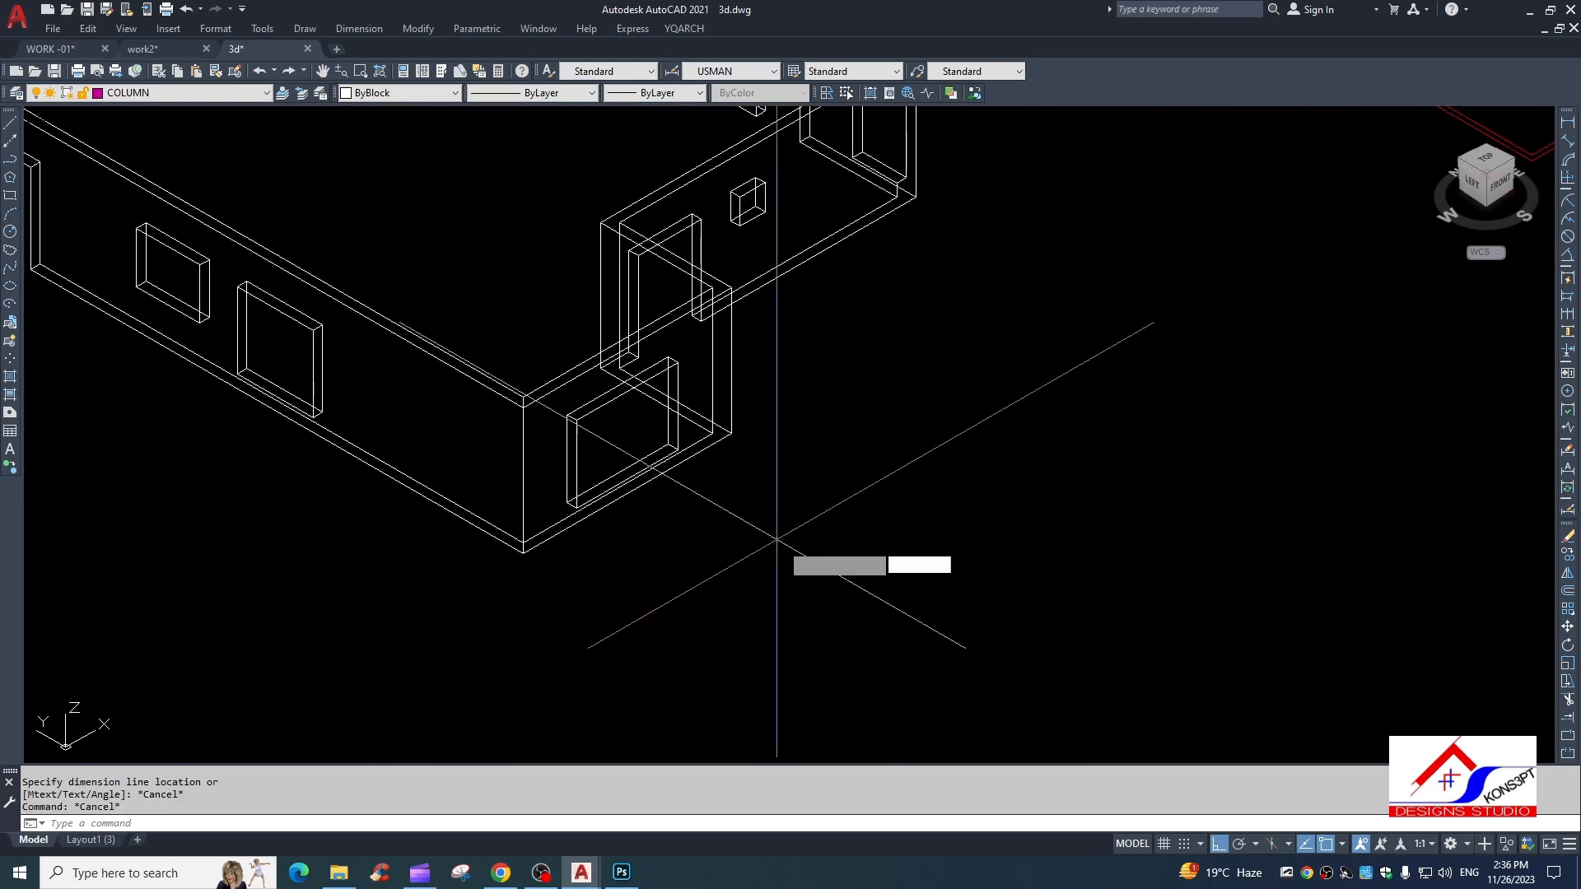
Draw a closed rectangle of lines, 8' by 6', in the empty area in front of the 3D walls.
text(l)
key(Return)
scroll(823, 650, down, 2)
click(743, 658)
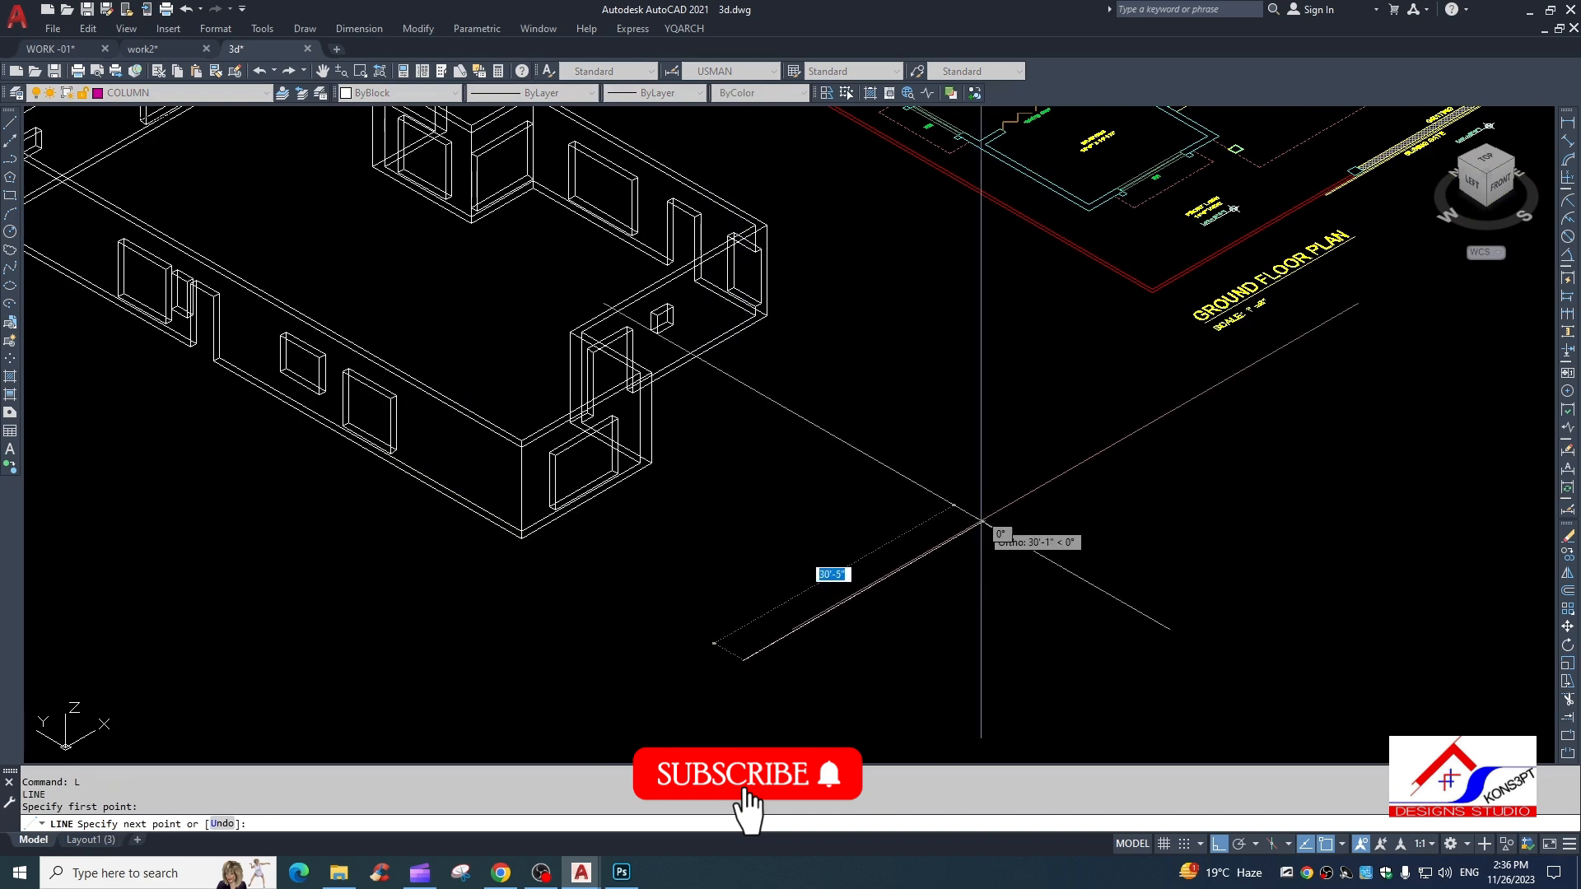
click(973, 528)
text(8')
key(Return)
text(6')
key(Return)
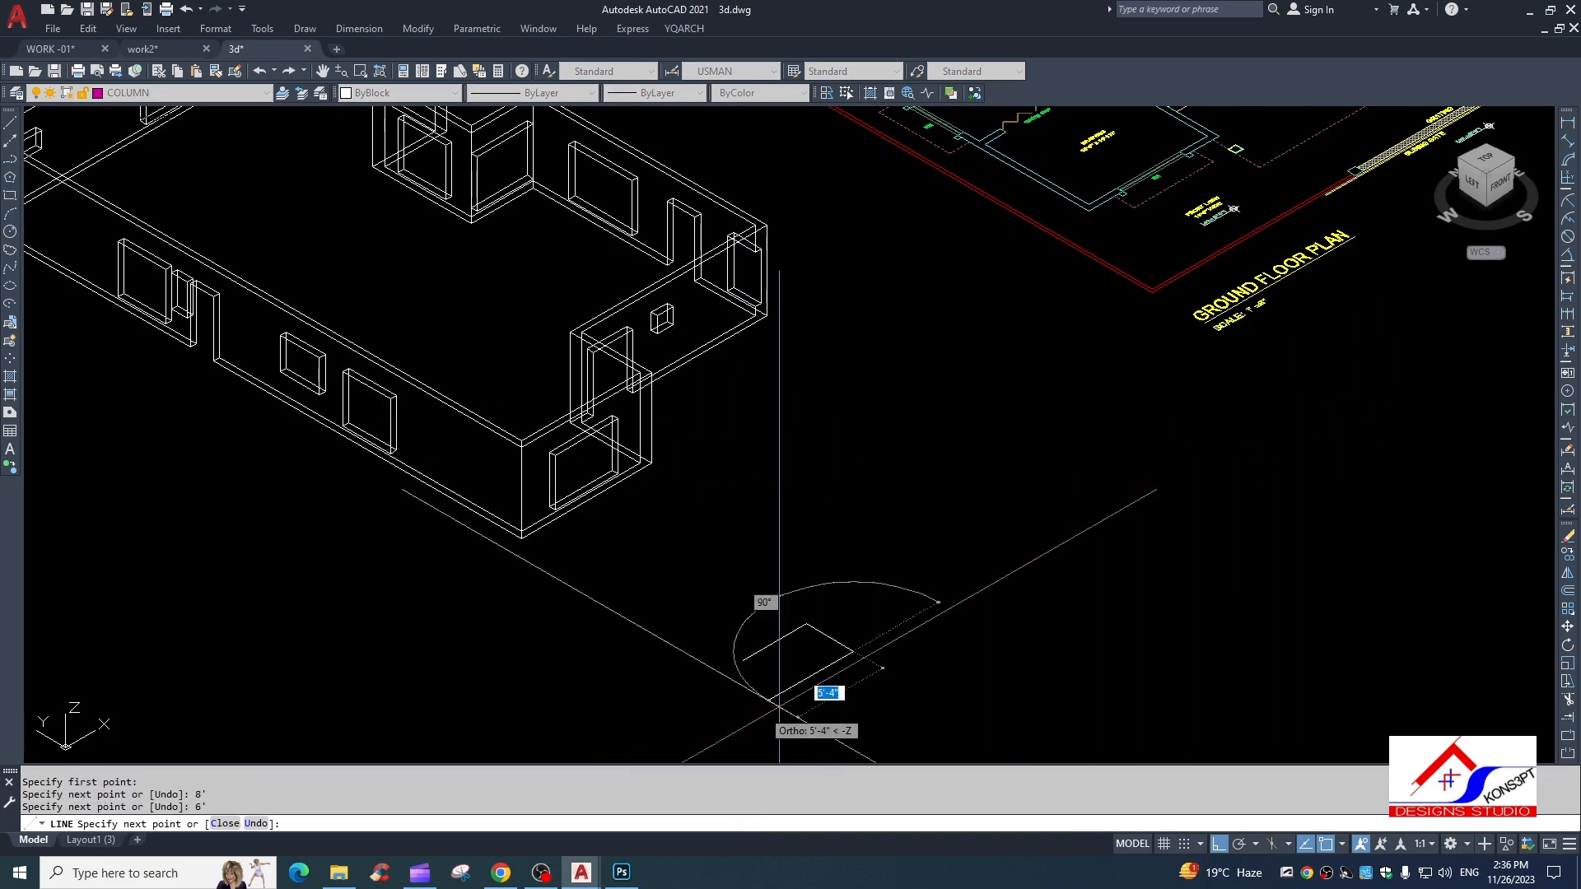
text(8)
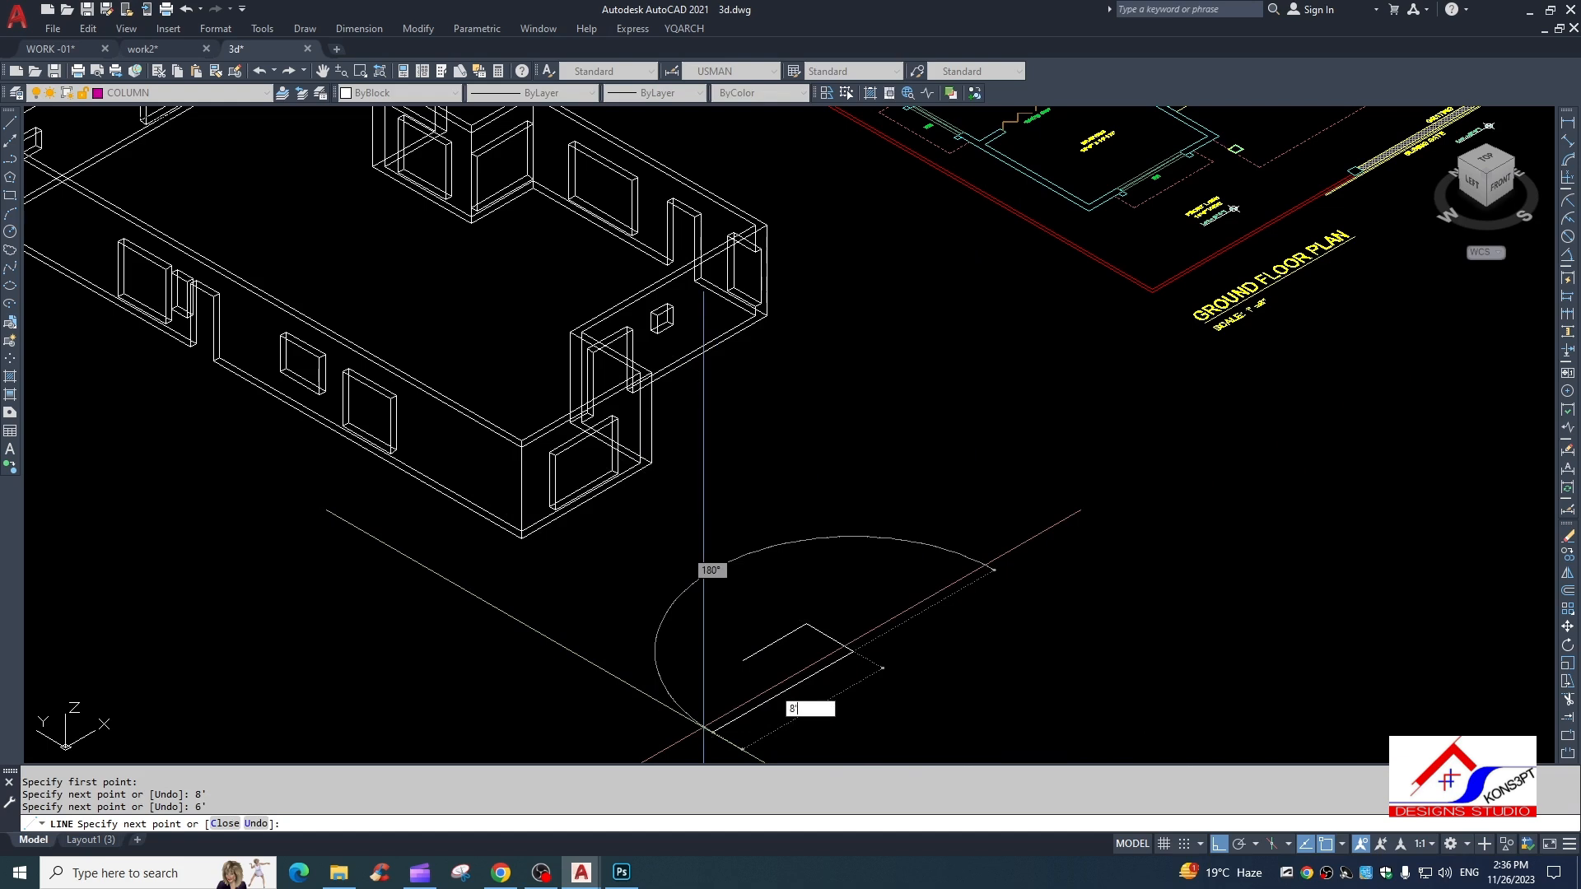
text(')
key(Return)
text(c)
key(Return)
key(Escape)
scroll(835, 731, up, 5)
middle_drag(769, 607, 845, 564)
key(Escape)
scroll(853, 518, down, 2)
click(840, 484)
key(Escape)
key(Escape)
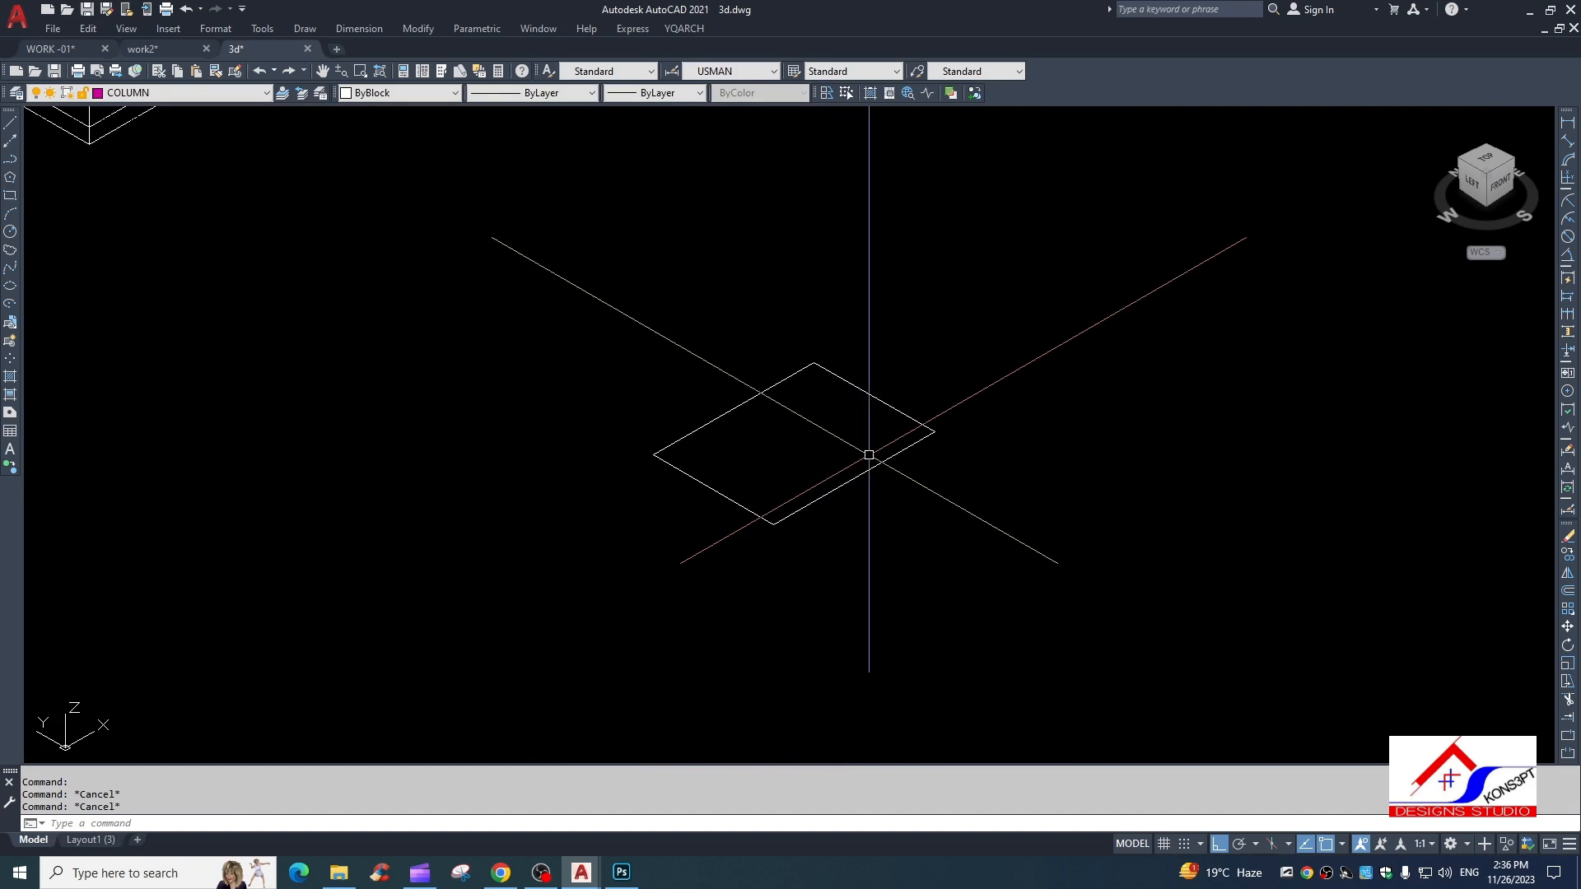
Offset all four sides of the rectangle 2" inward to form the window frame.
key(Return)
text(2)
key(Return)
click(879, 401)
click(865, 428)
click(871, 467)
click(822, 436)
scroll(774, 413, up, 2)
click(734, 405)
click(737, 494)
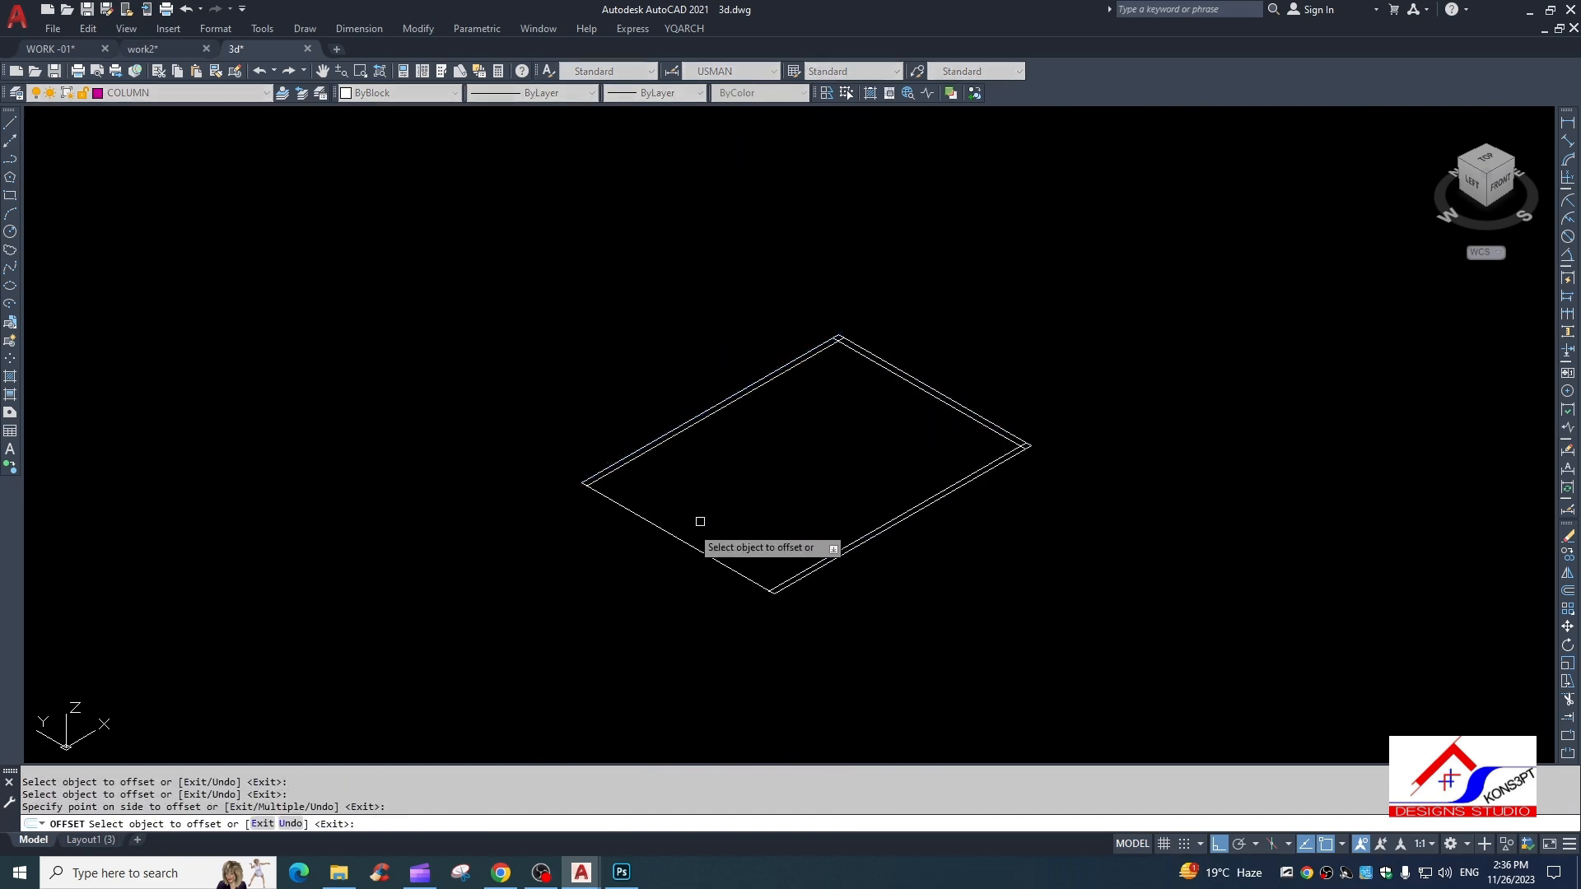
click(713, 508)
key(Escape)
Join the crossing ends of the inner frame lines into sharp corners with Fillet.
text(f)
key(Return)
click(615, 496)
click(611, 471)
key(Return)
click(634, 458)
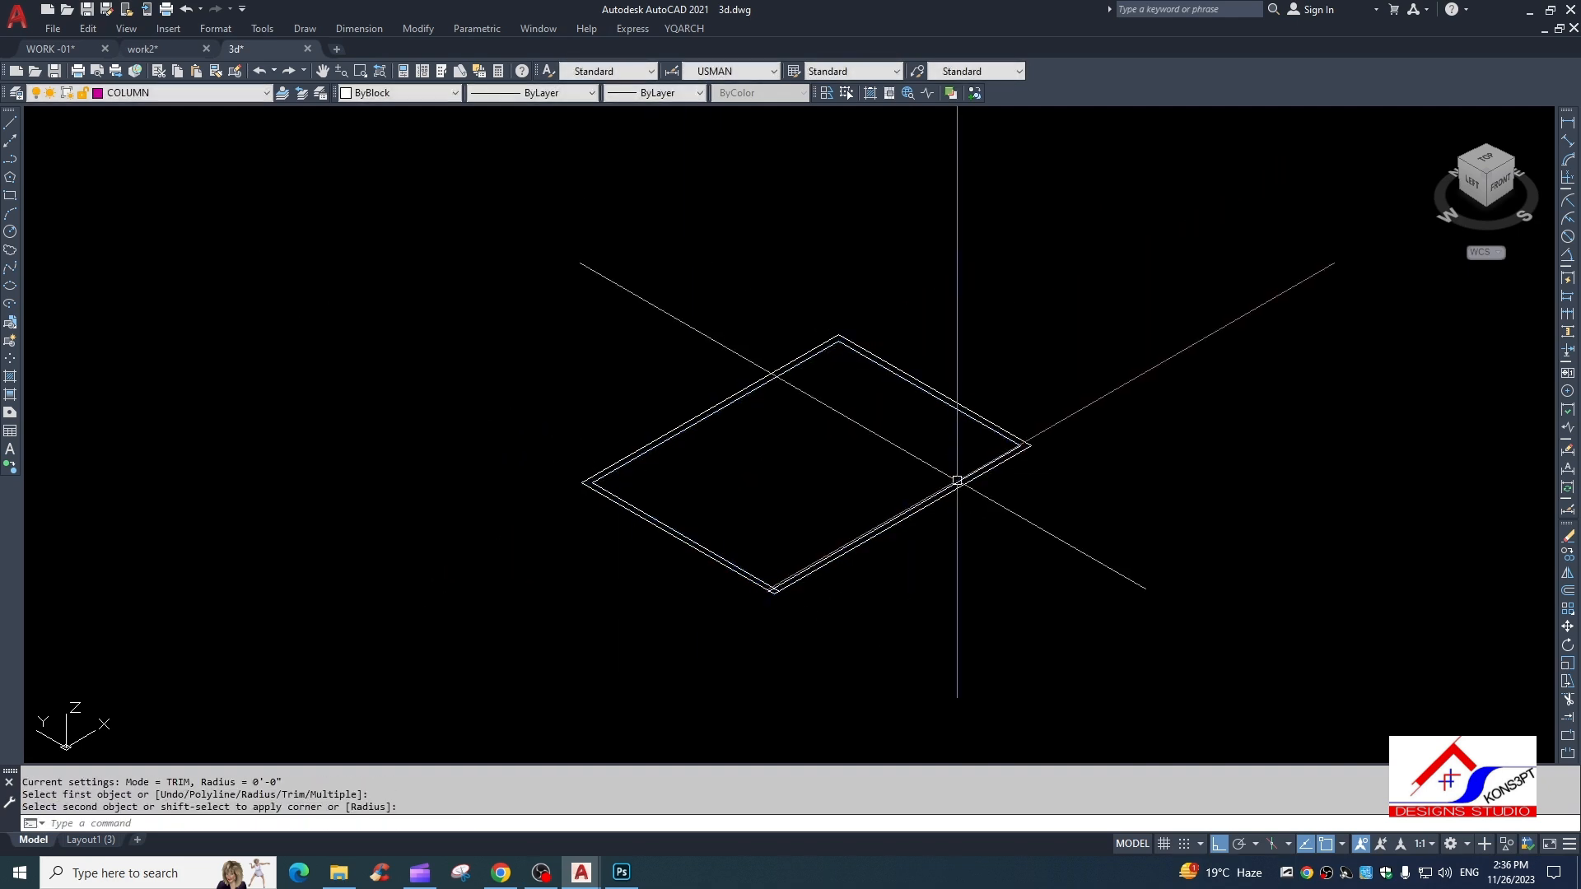
scroll(730, 639, down, 2)
key(Escape)
key(Escape)
key(Escape)
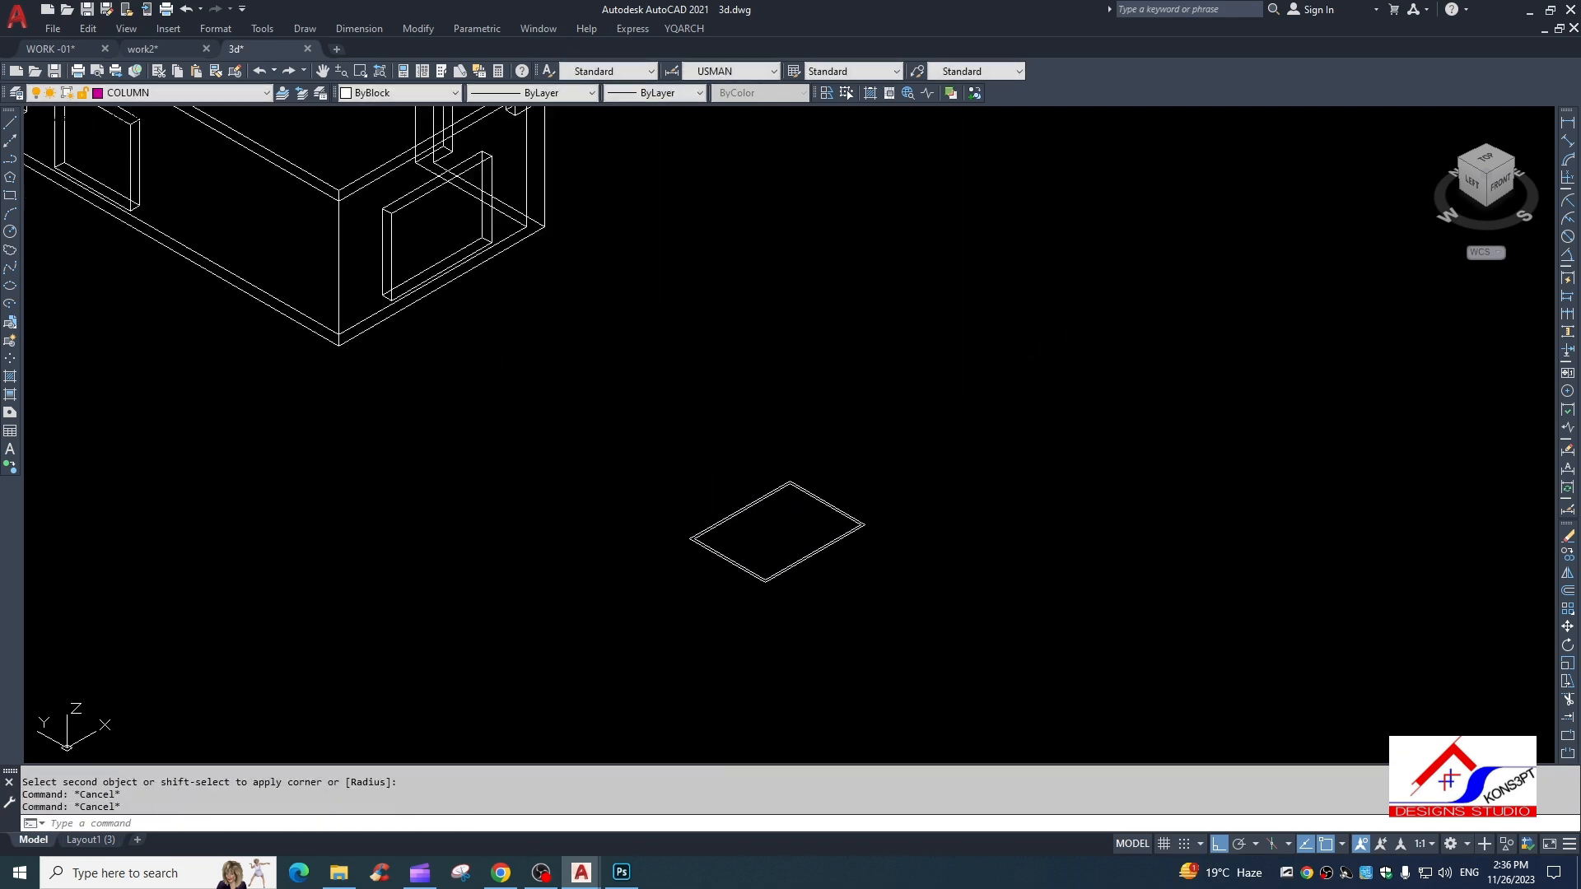
Draw a dividing line from the midpoint of the inner frame's long side and extend it to the opposite inner side.
scroll(825, 540, up, 2)
text(l)
key(Return)
click(881, 611)
click(803, 565)
key(Escape)
text(ex)
key(Return)
key(Return)
click(805, 558)
click(804, 577)
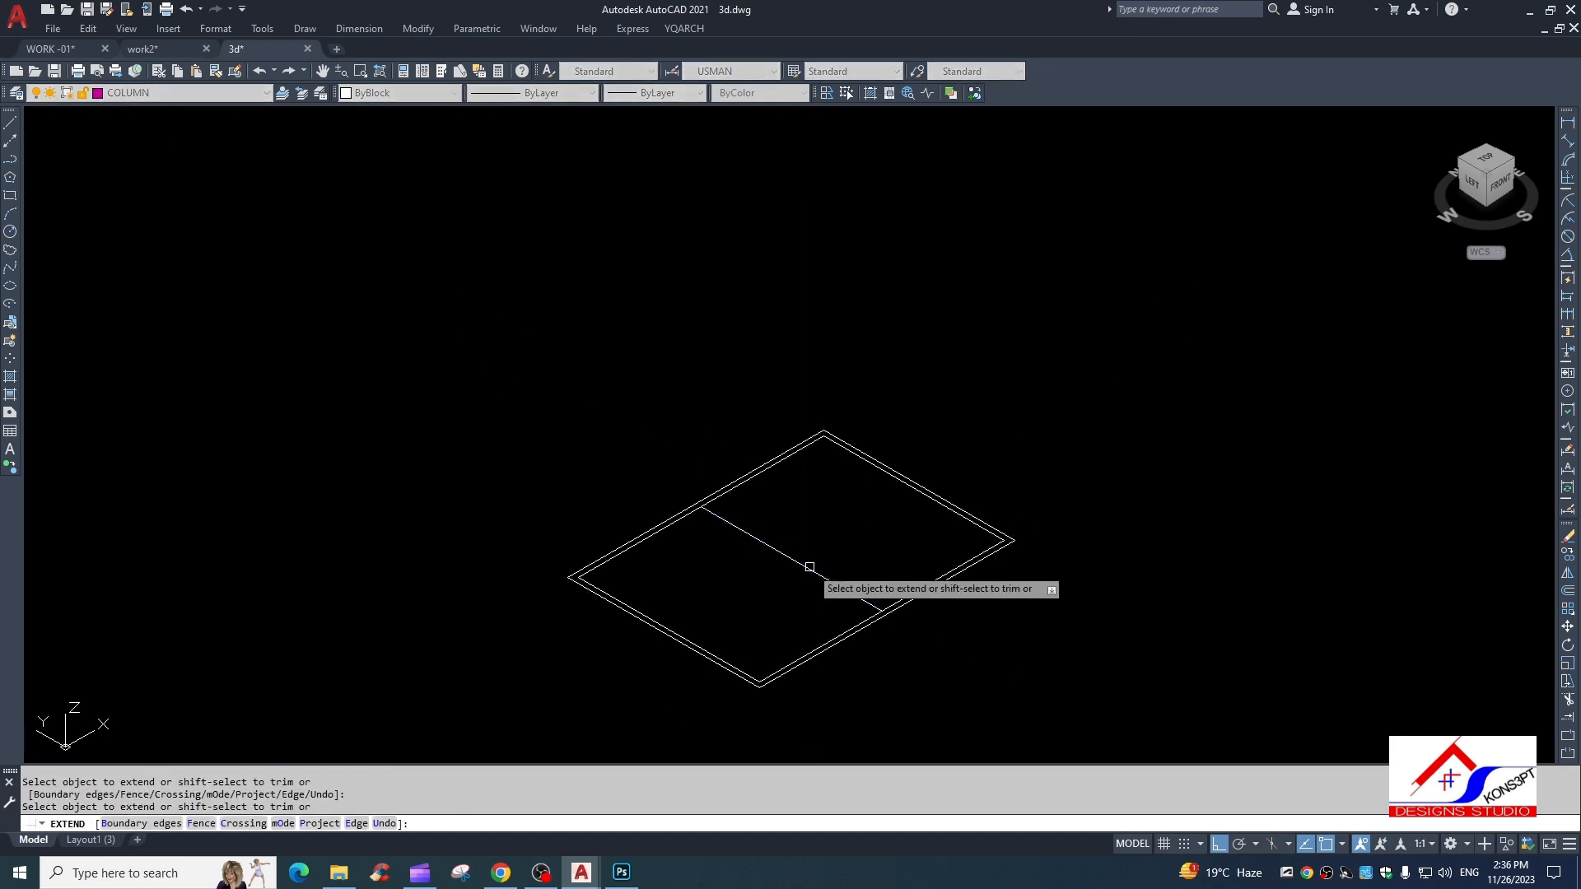
key(Escape)
Offset the dividing line 1" to both sides and delete the original centre line.
text(o)
key(Return)
text(1)
click(817, 573)
click(811, 595)
scroll(831, 582, up, 2)
click(833, 581)
click(848, 577)
key(Escape)
click(843, 598)
key(Delete)
Trim the inner frame lines between the two divider lines.
text(tr)
key(Return)
key(Return)
click(1031, 703)
key(Escape)
scroll(727, 423, down, 6)
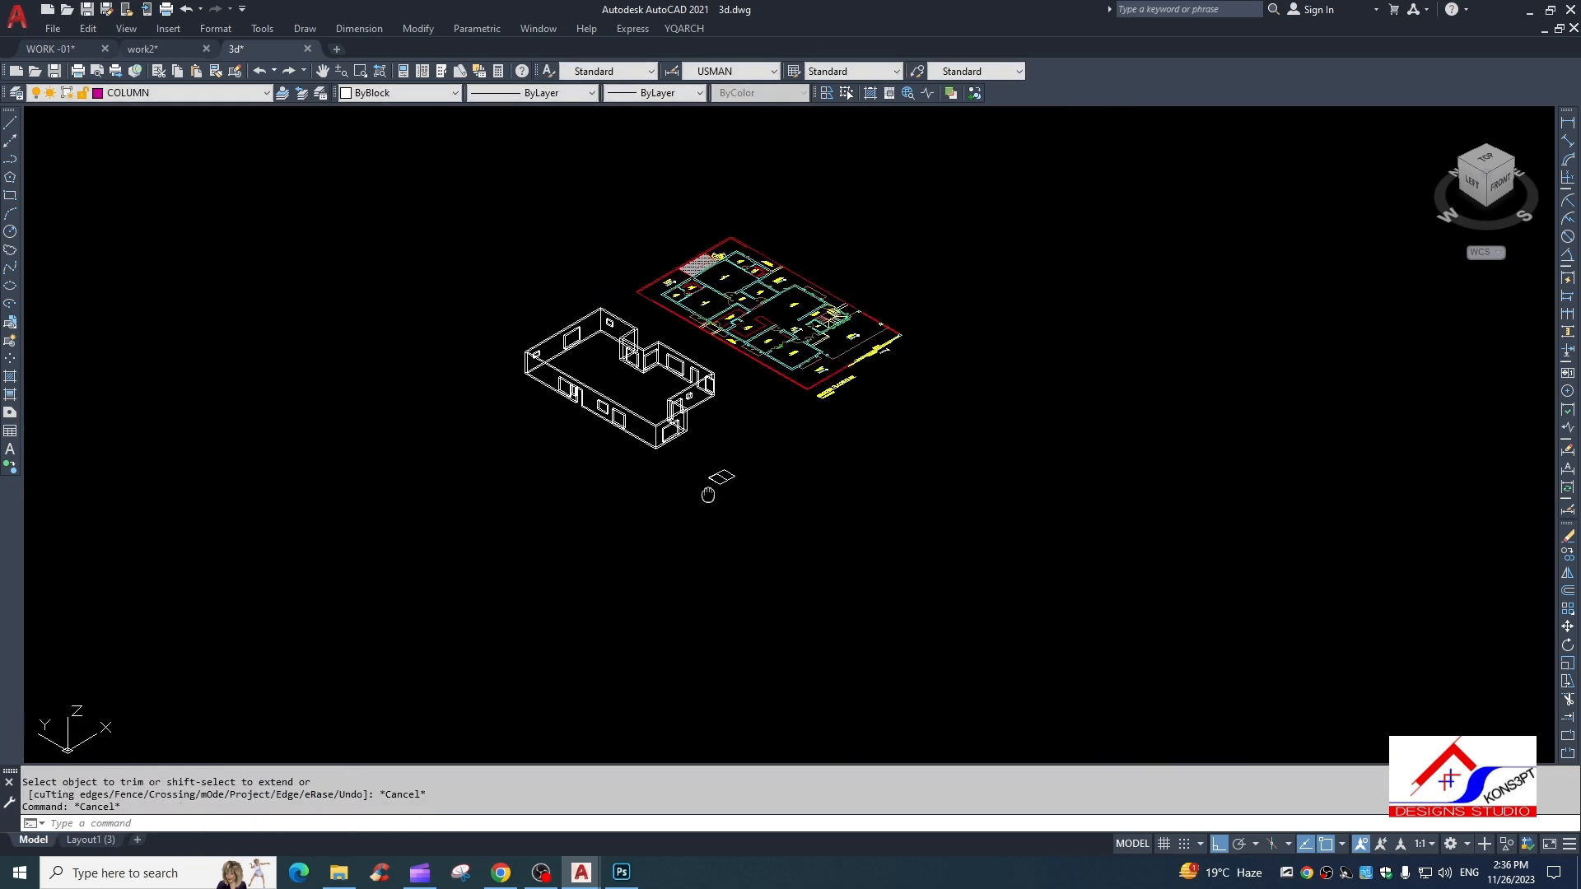
Assign the 3D wall solid to the wall layer and set its color to ByLayer.
scroll(724, 486, up, 4)
click(582, 447)
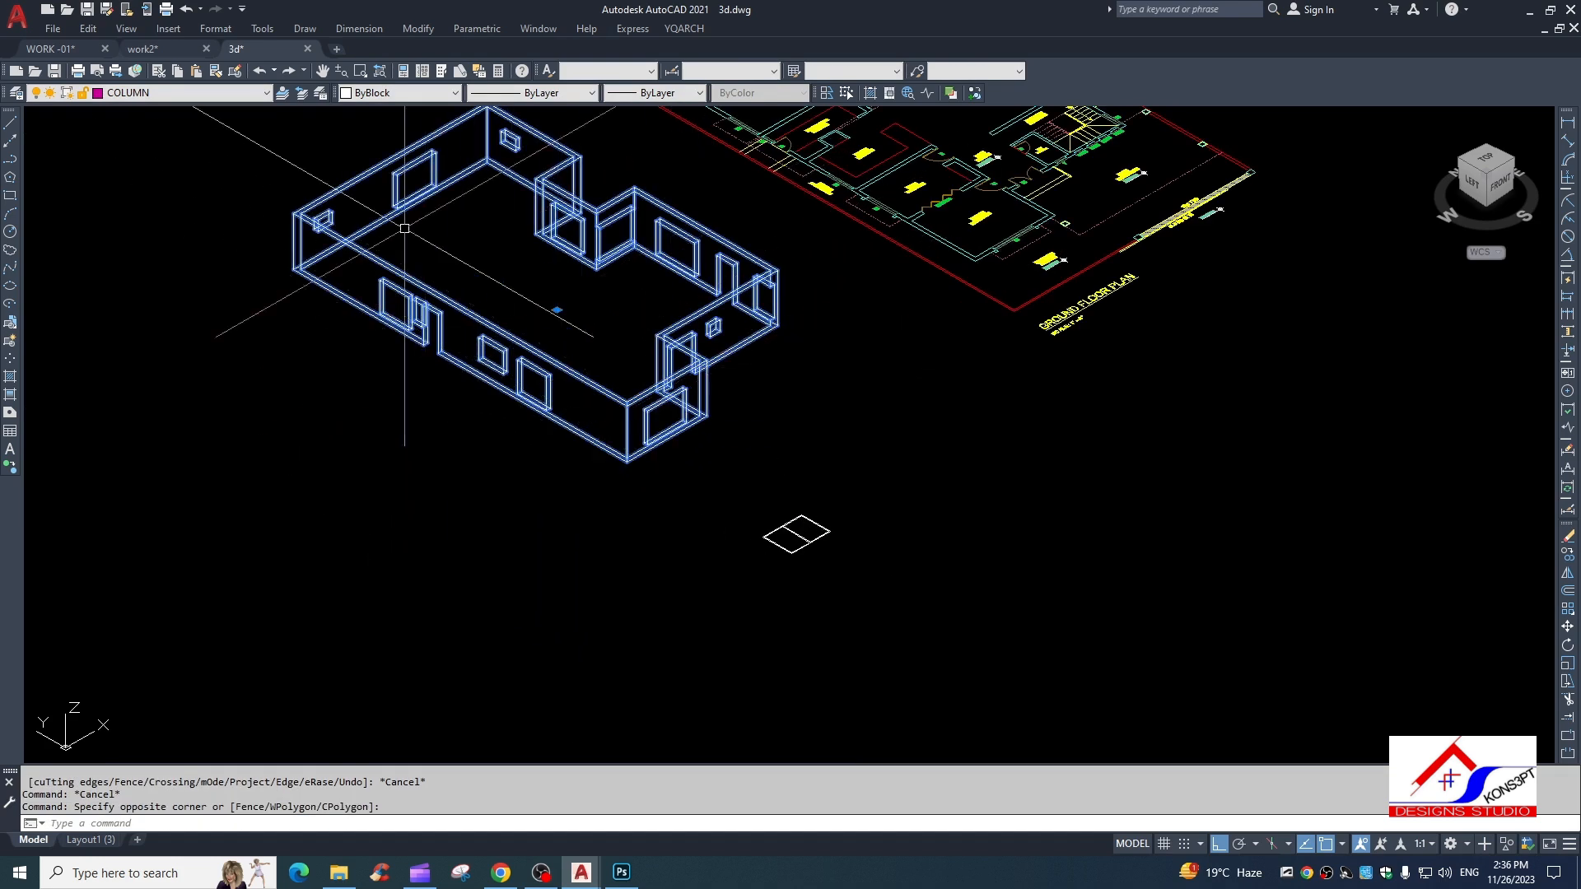
click(191, 92)
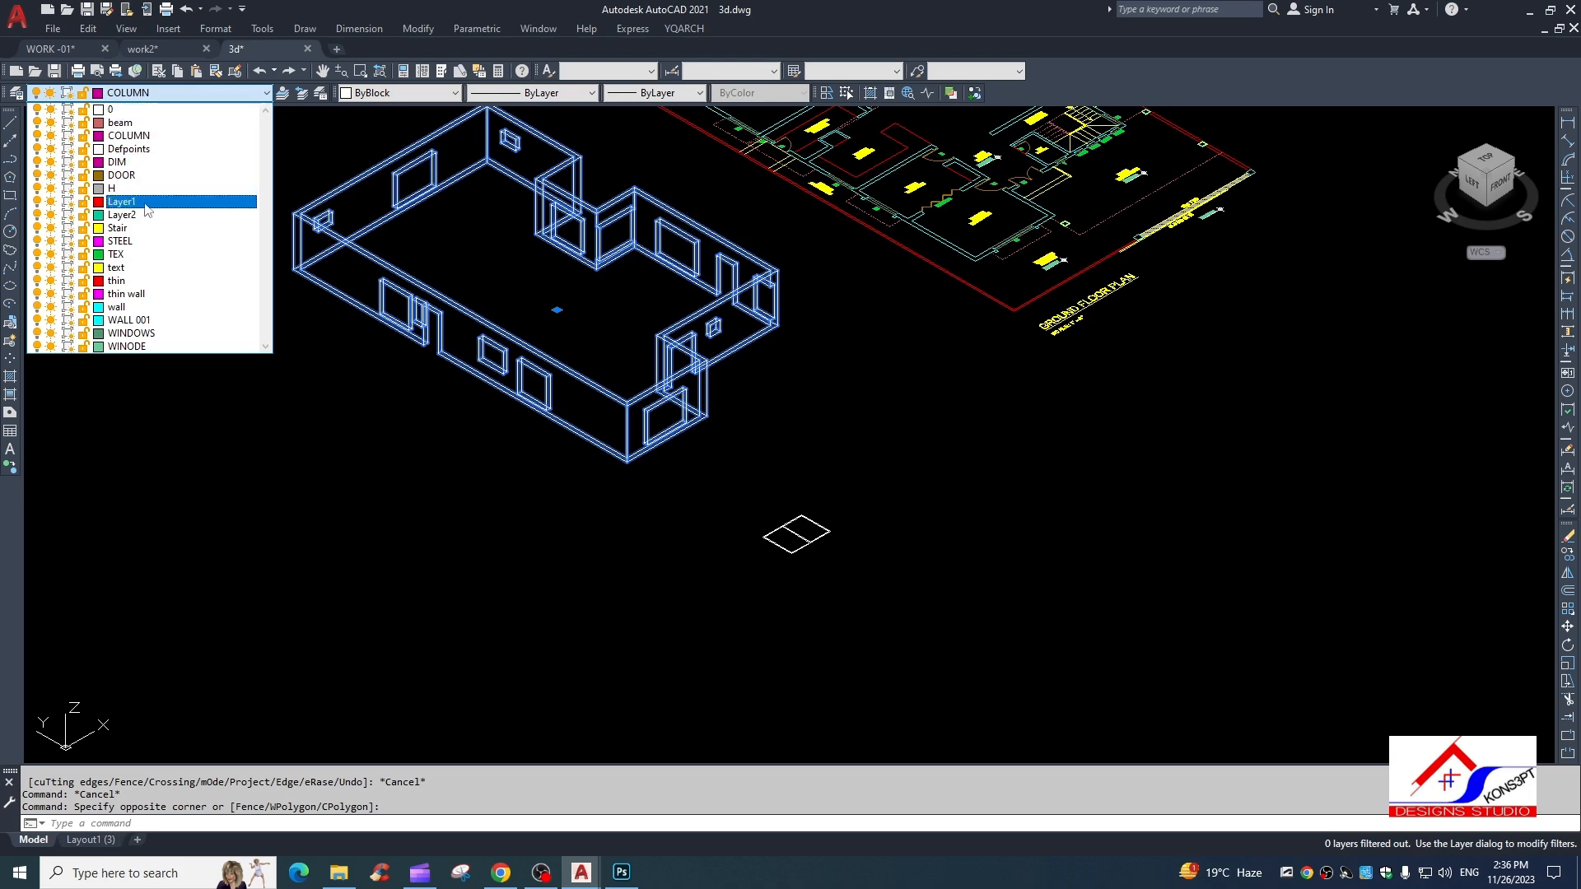
click(137, 311)
scroll(673, 363, up, 2)
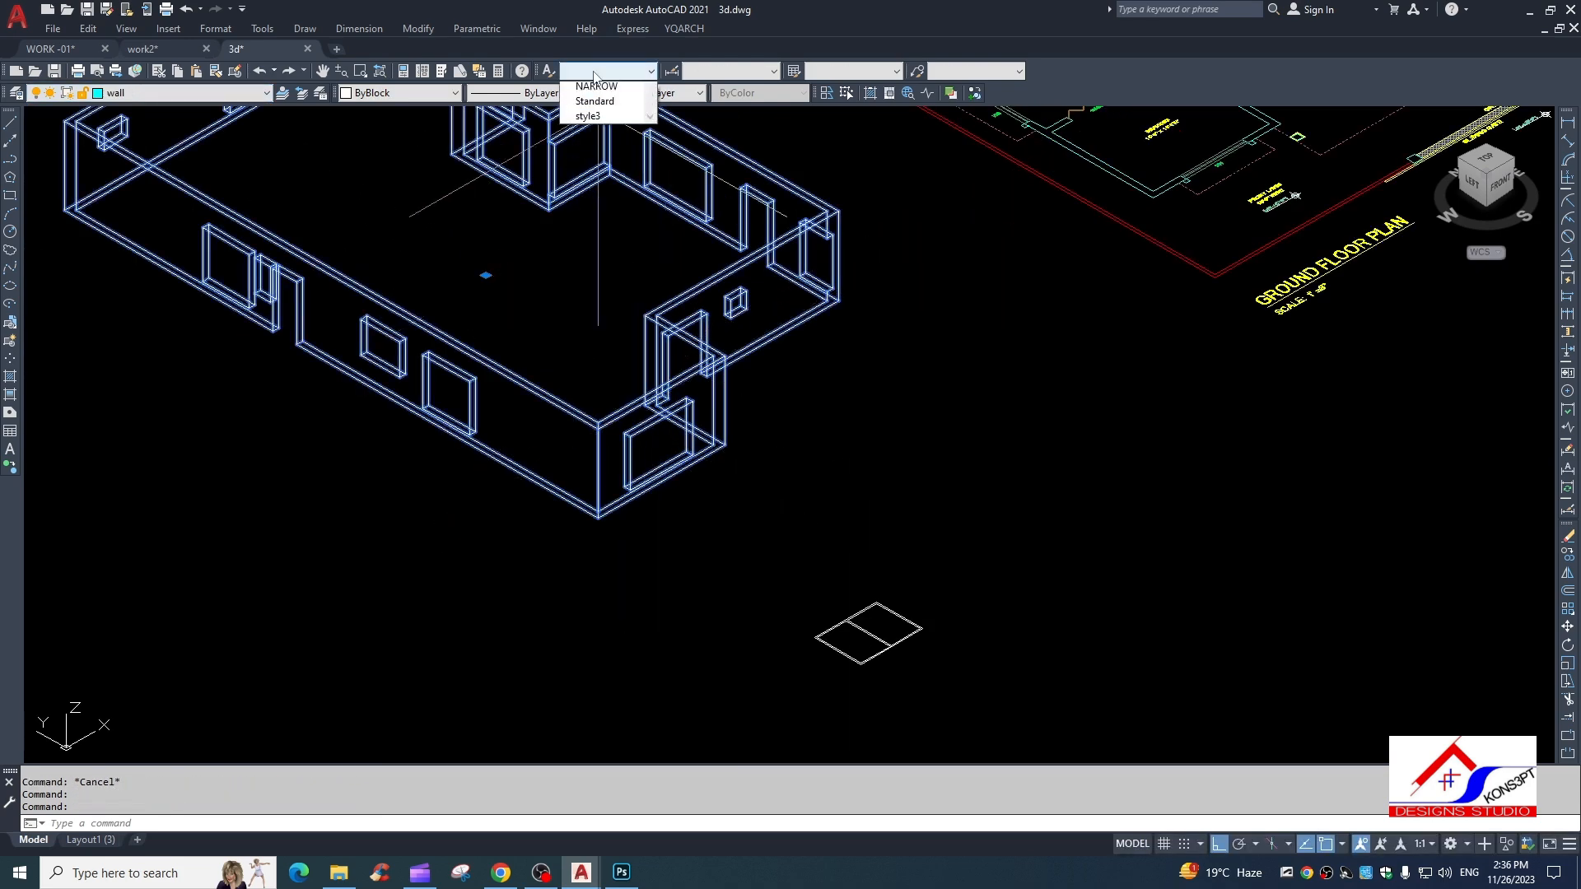
click(402, 94)
key(Escape)
key(Escape)
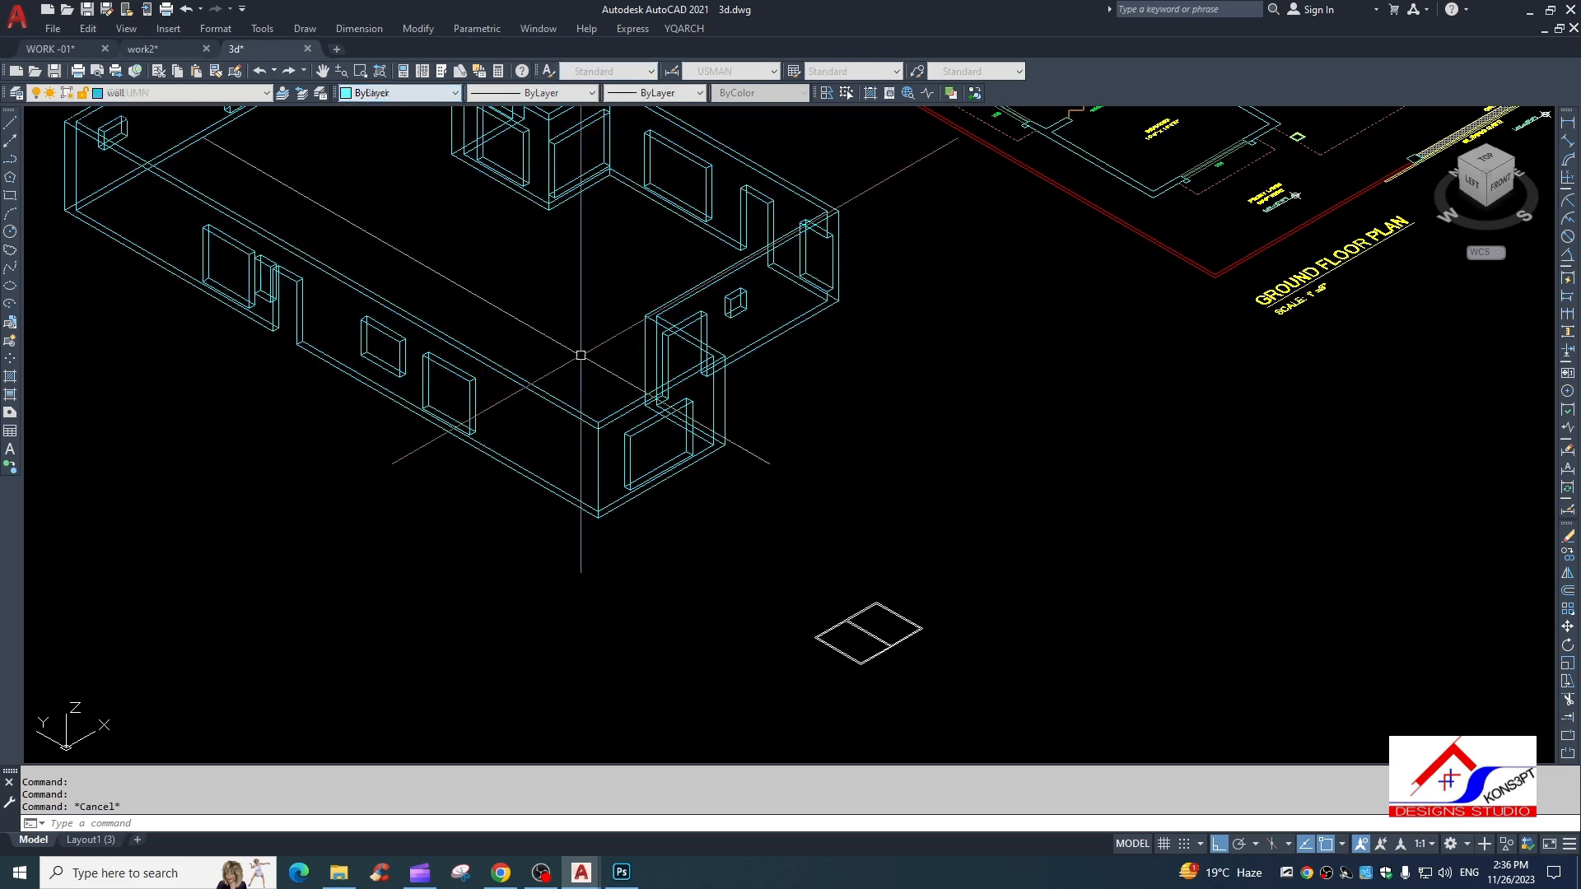
scroll(723, 388, down, 2)
scroll(843, 461, up, 6)
scroll(857, 502, up, 2)
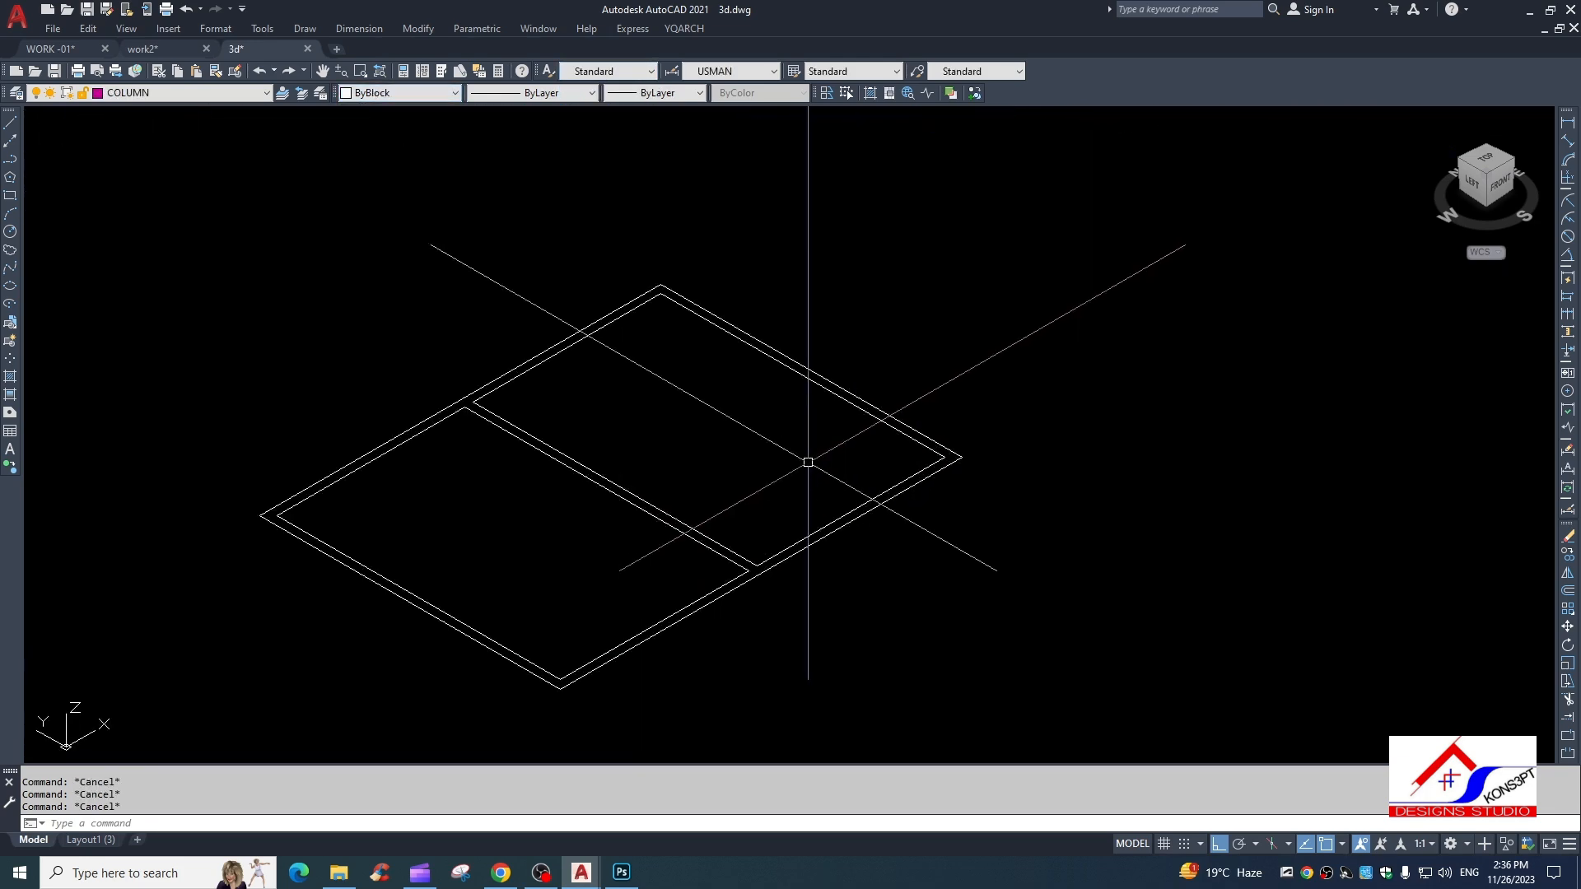
scroll(648, 492, up, 2)
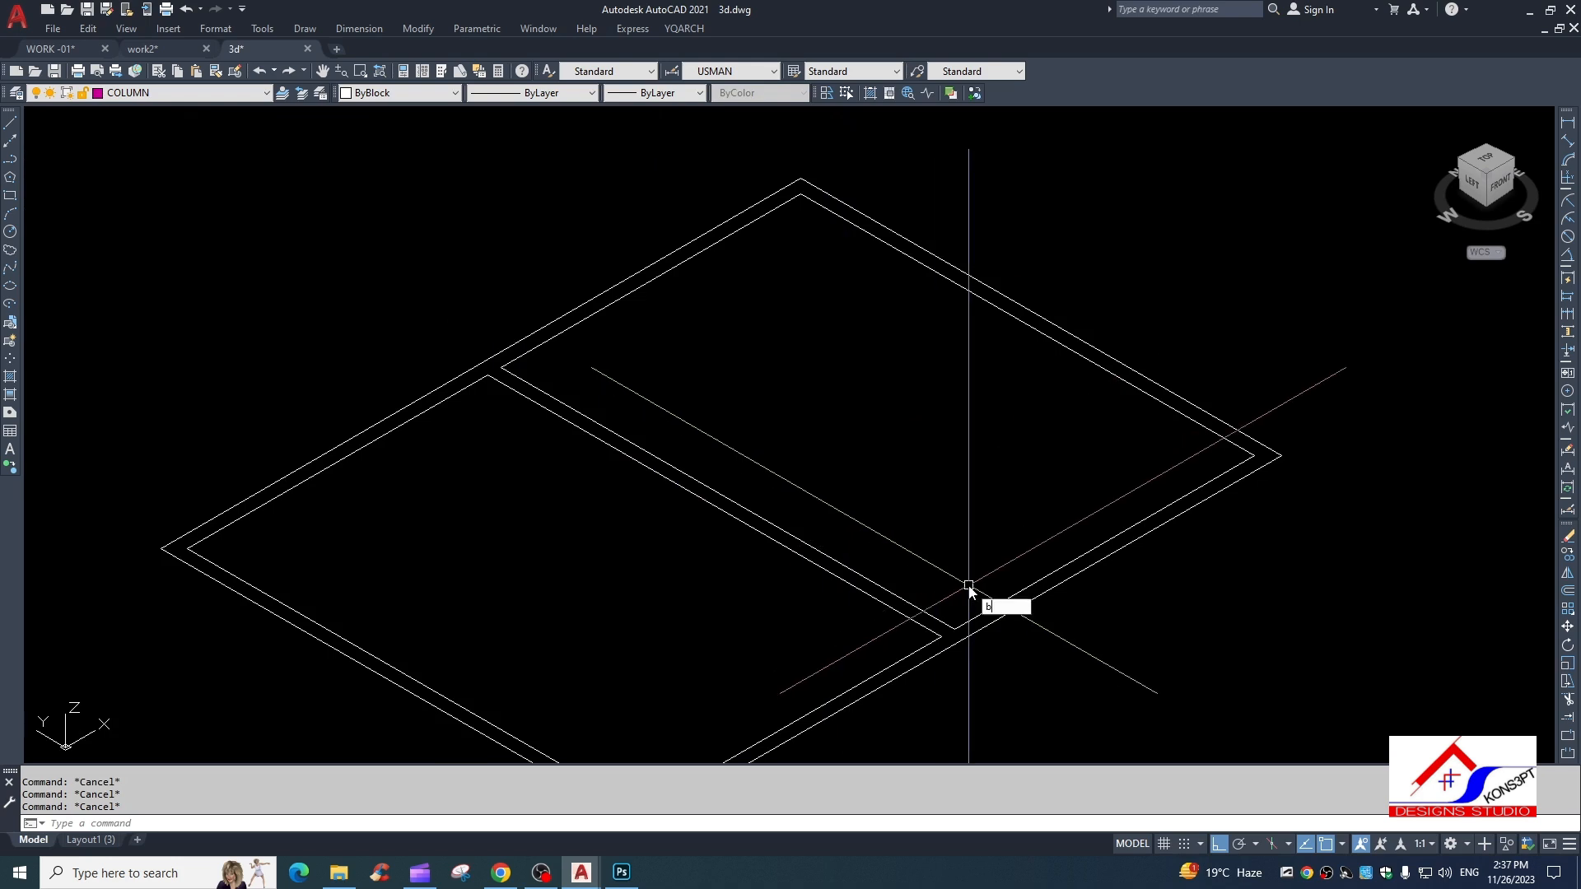
key(Return)
key(Escape)
scroll(988, 334, down, 4)
scroll(931, 408, up, 4)
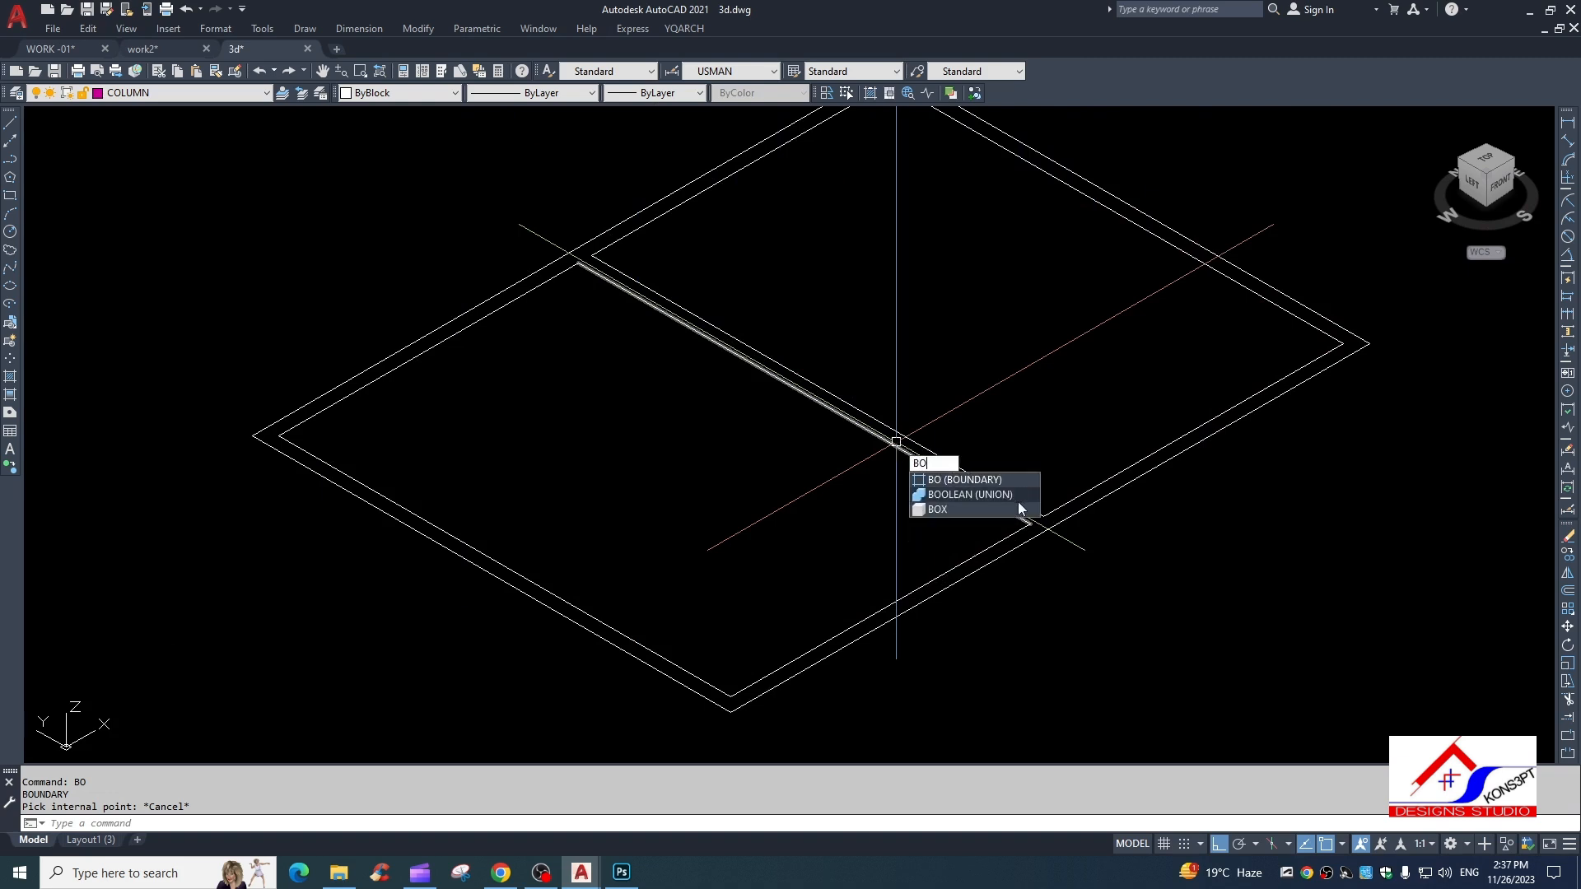
Create boundary polylines from the window frame's outer outline and its two inner openings.
key(Return)
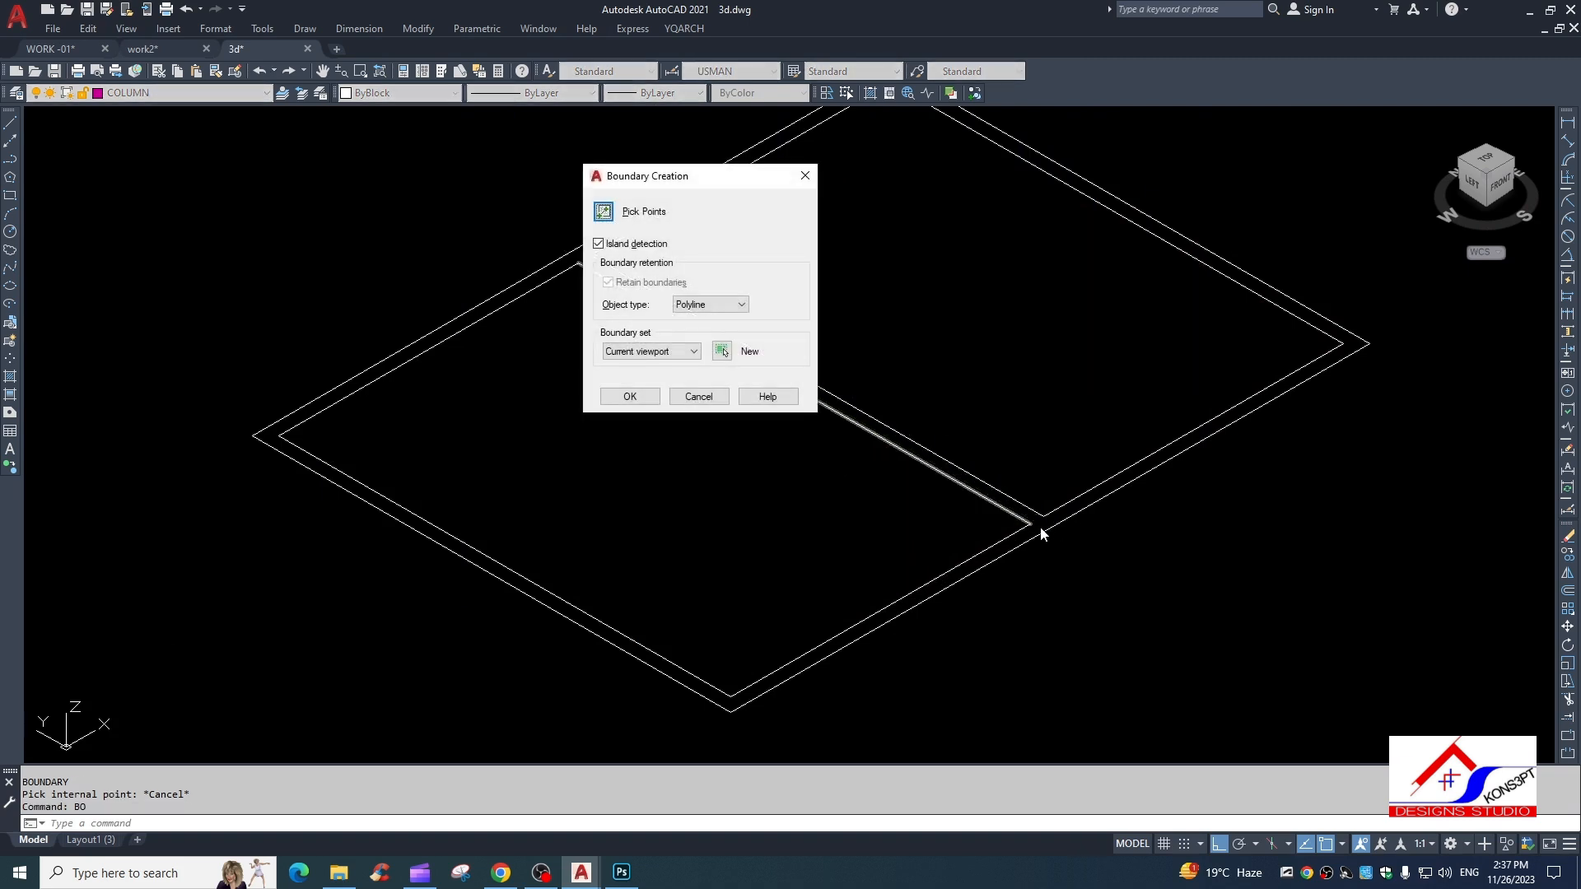
key(Return)
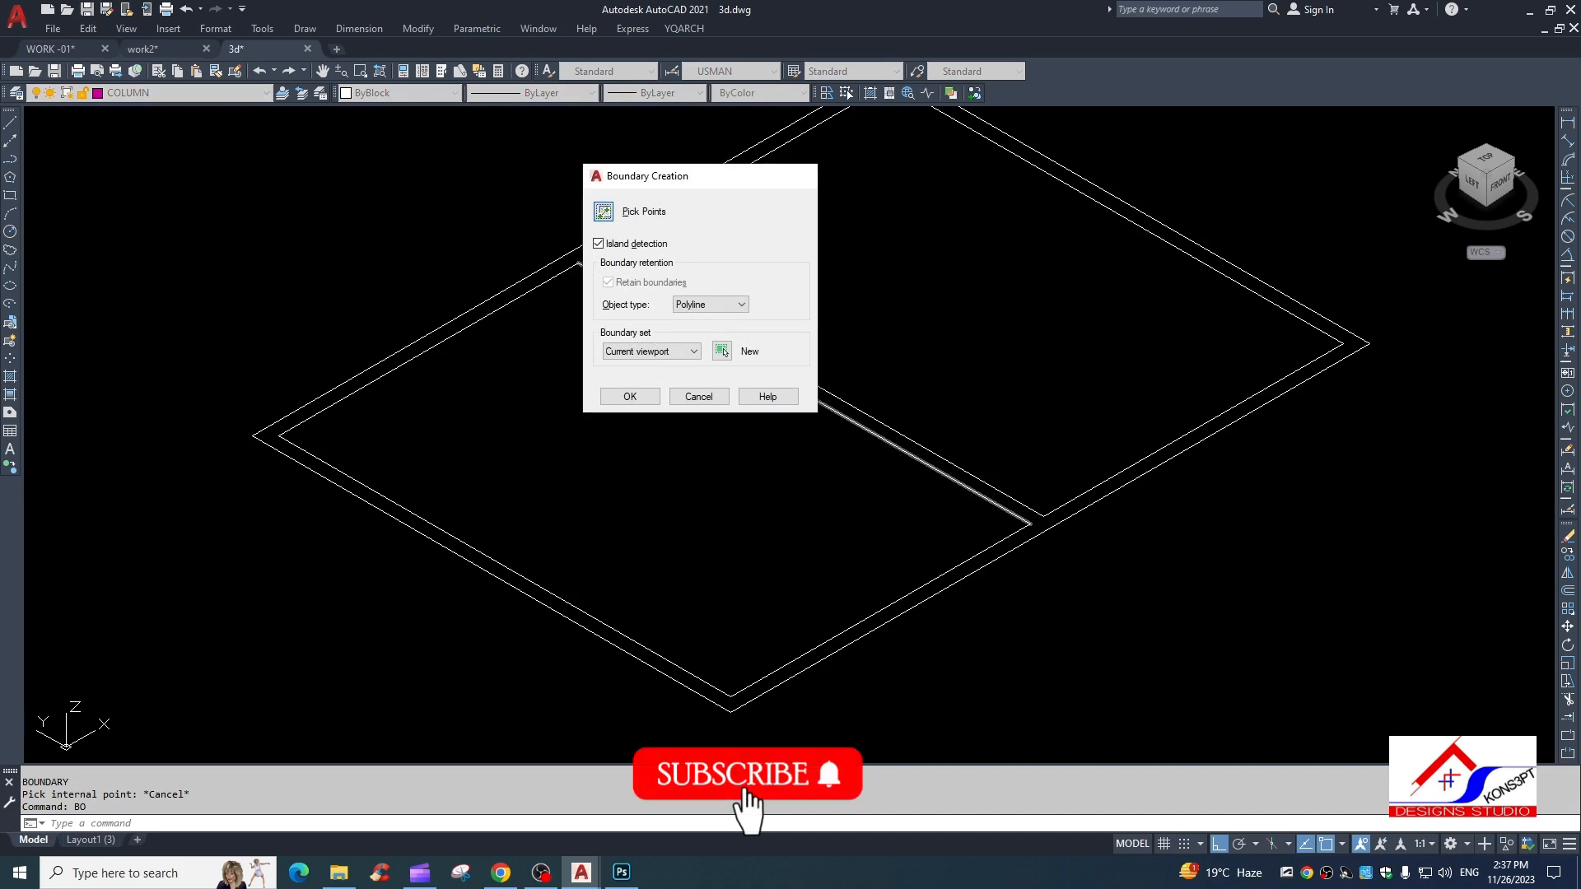
scroll(938, 472, down, 2)
mouse_move(938, 471)
middle_down()
mouse_move(911, 463)
mouse_move(914, 487)
middle_up()
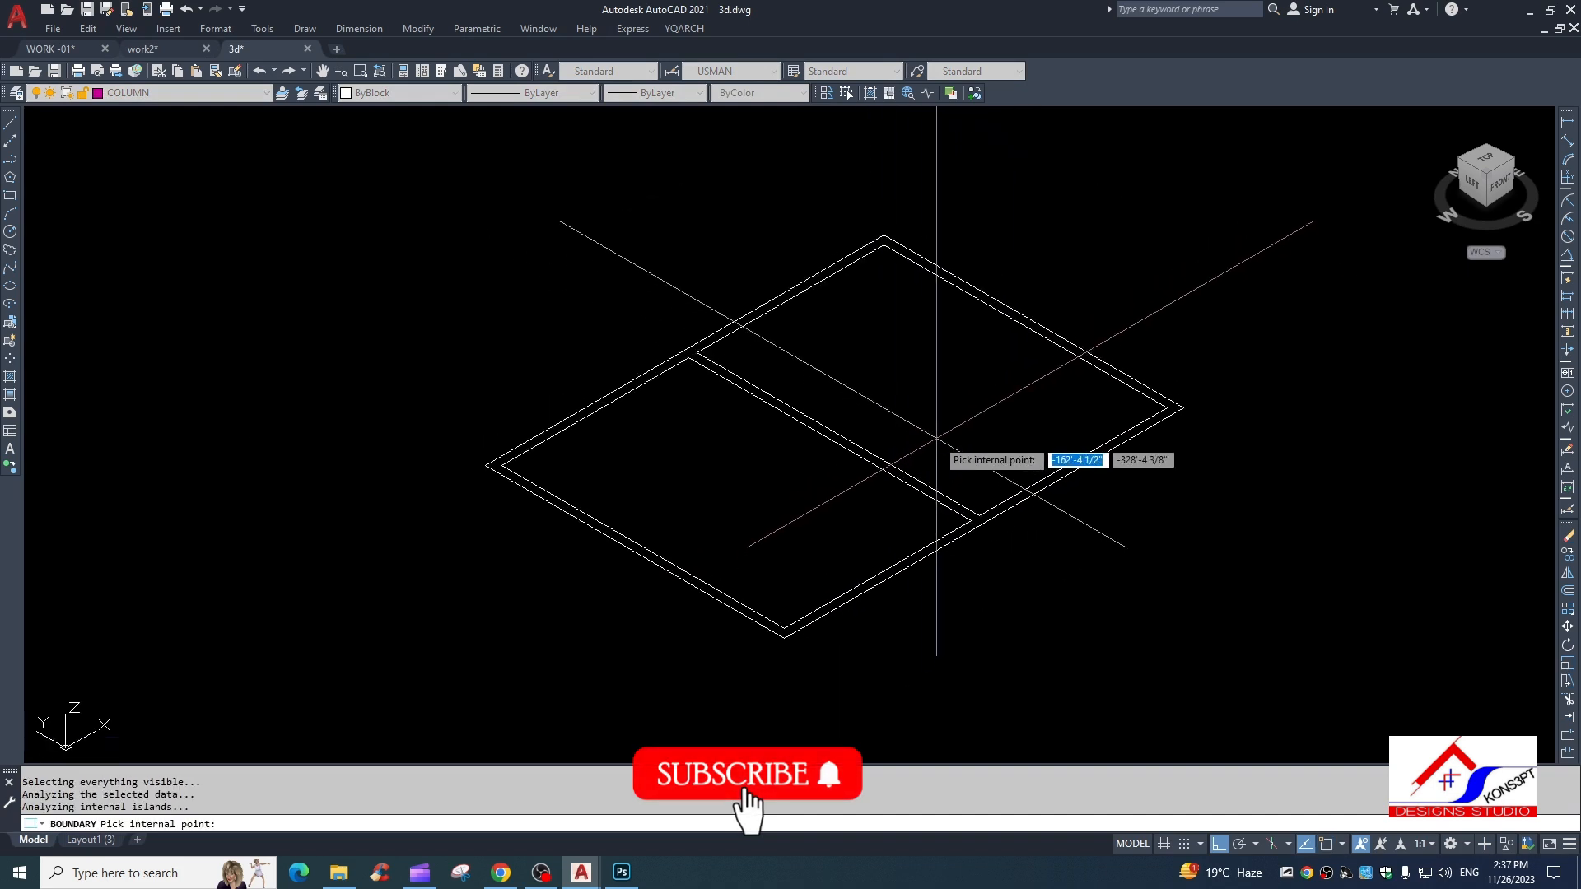
key(Return)
key(Escape)
Check the new boundary polylines by selecting the frame outlines, and clear the selection.
click(1043, 486)
click(994, 504)
click(955, 521)
key(Escape)
click(949, 504)
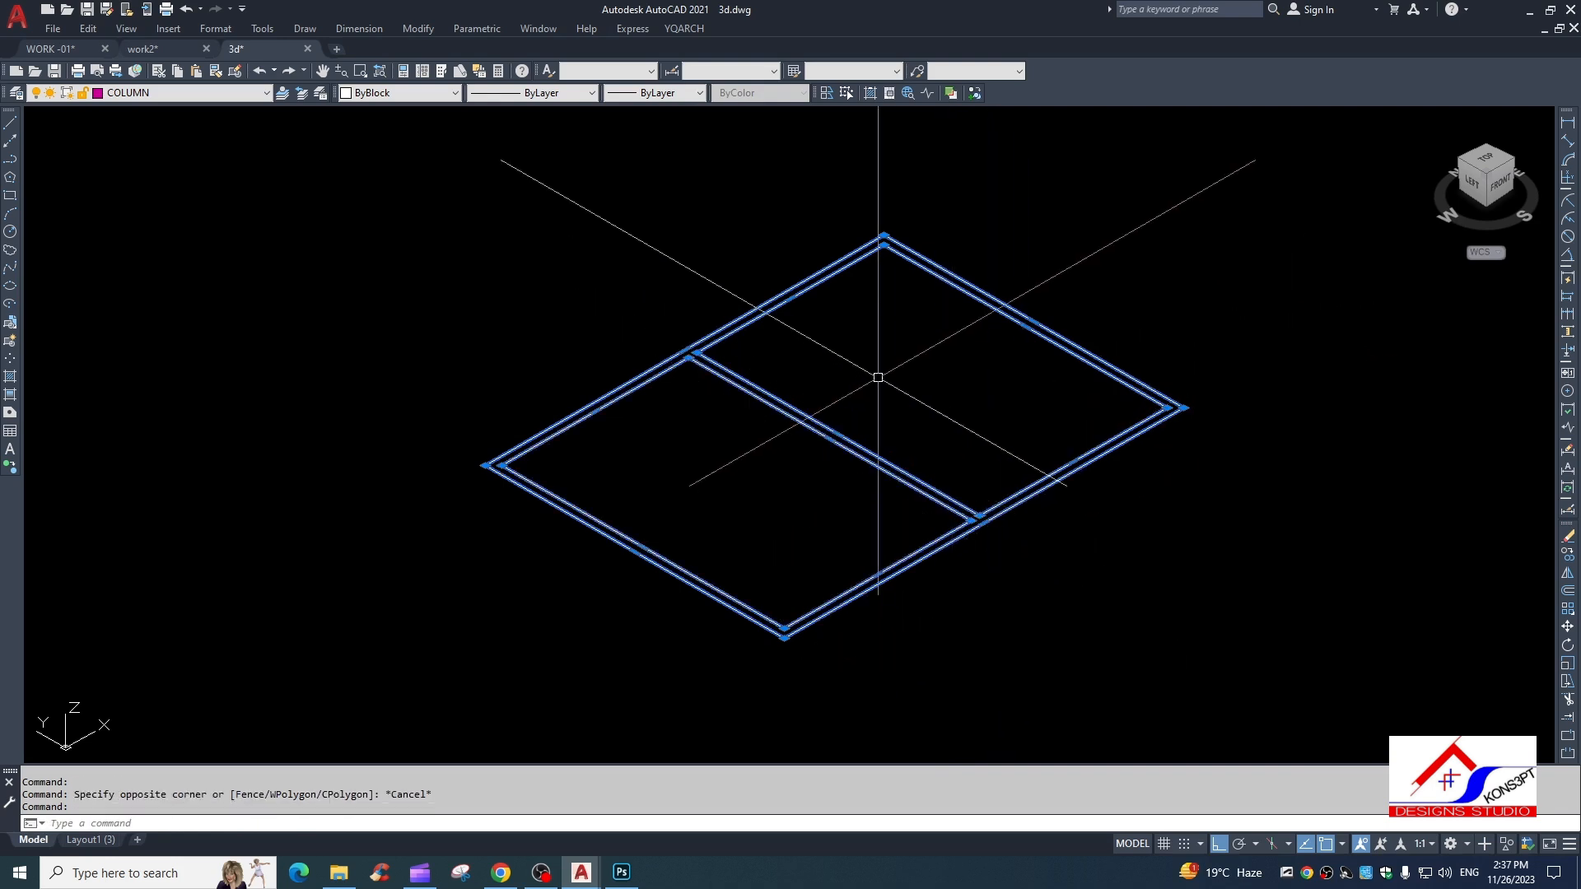
key(Escape)
key(Escape)
key(Escape)
scroll(921, 508, up, 2)
scroll(986, 553, down, 2)
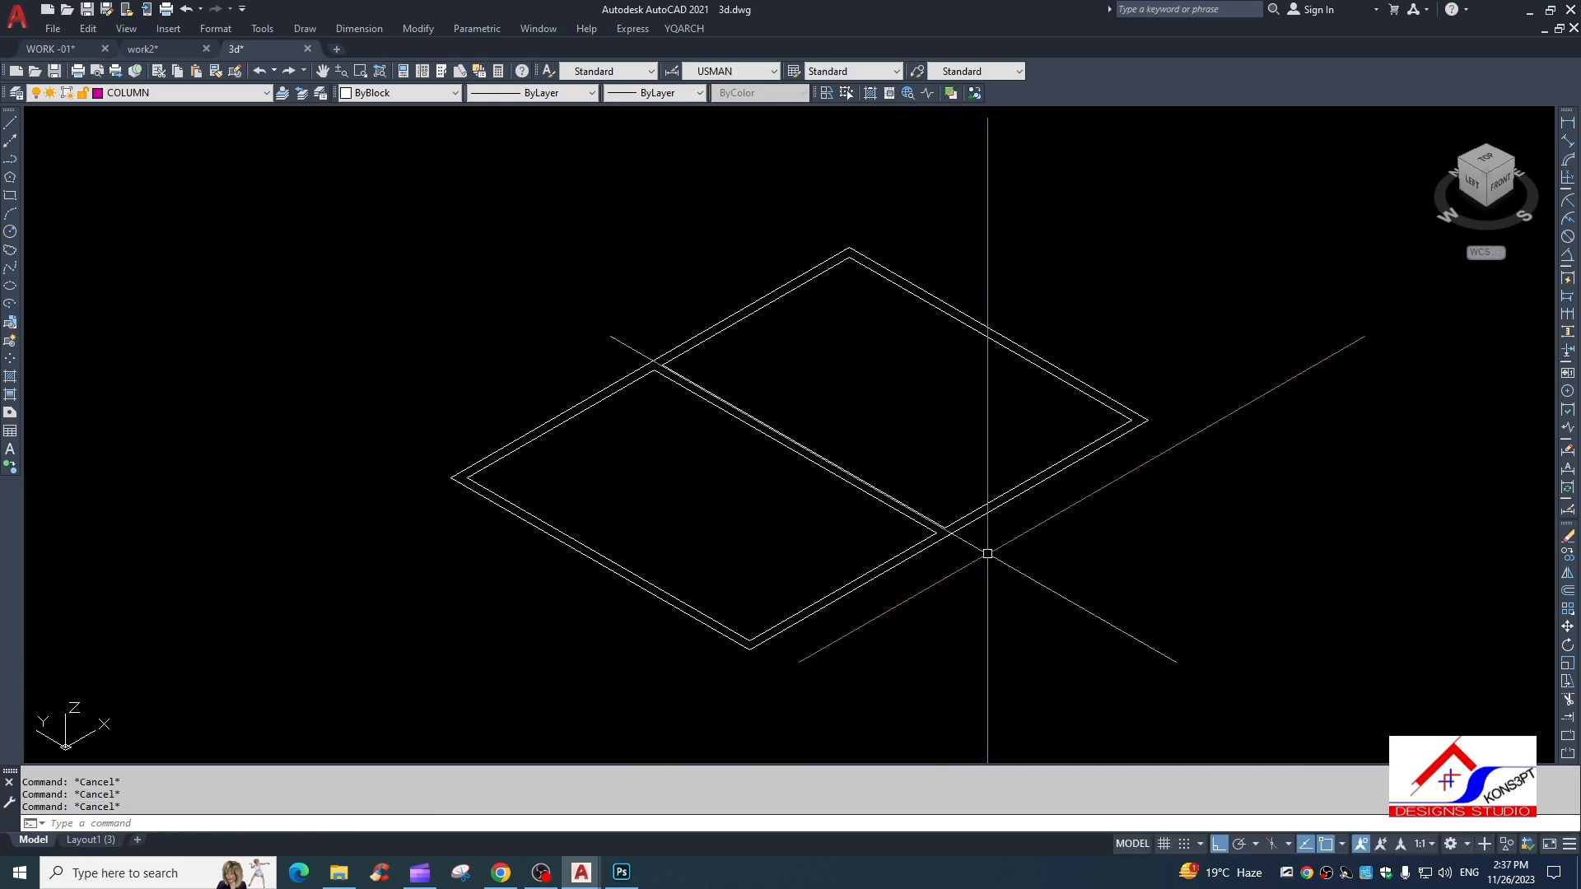
Extrude the outer frame outline and both inner opening outlines to a height of 3".
key(Return)
scroll(971, 544, up, 2)
click(957, 537)
click(939, 531)
click(897, 533)
key(Return)
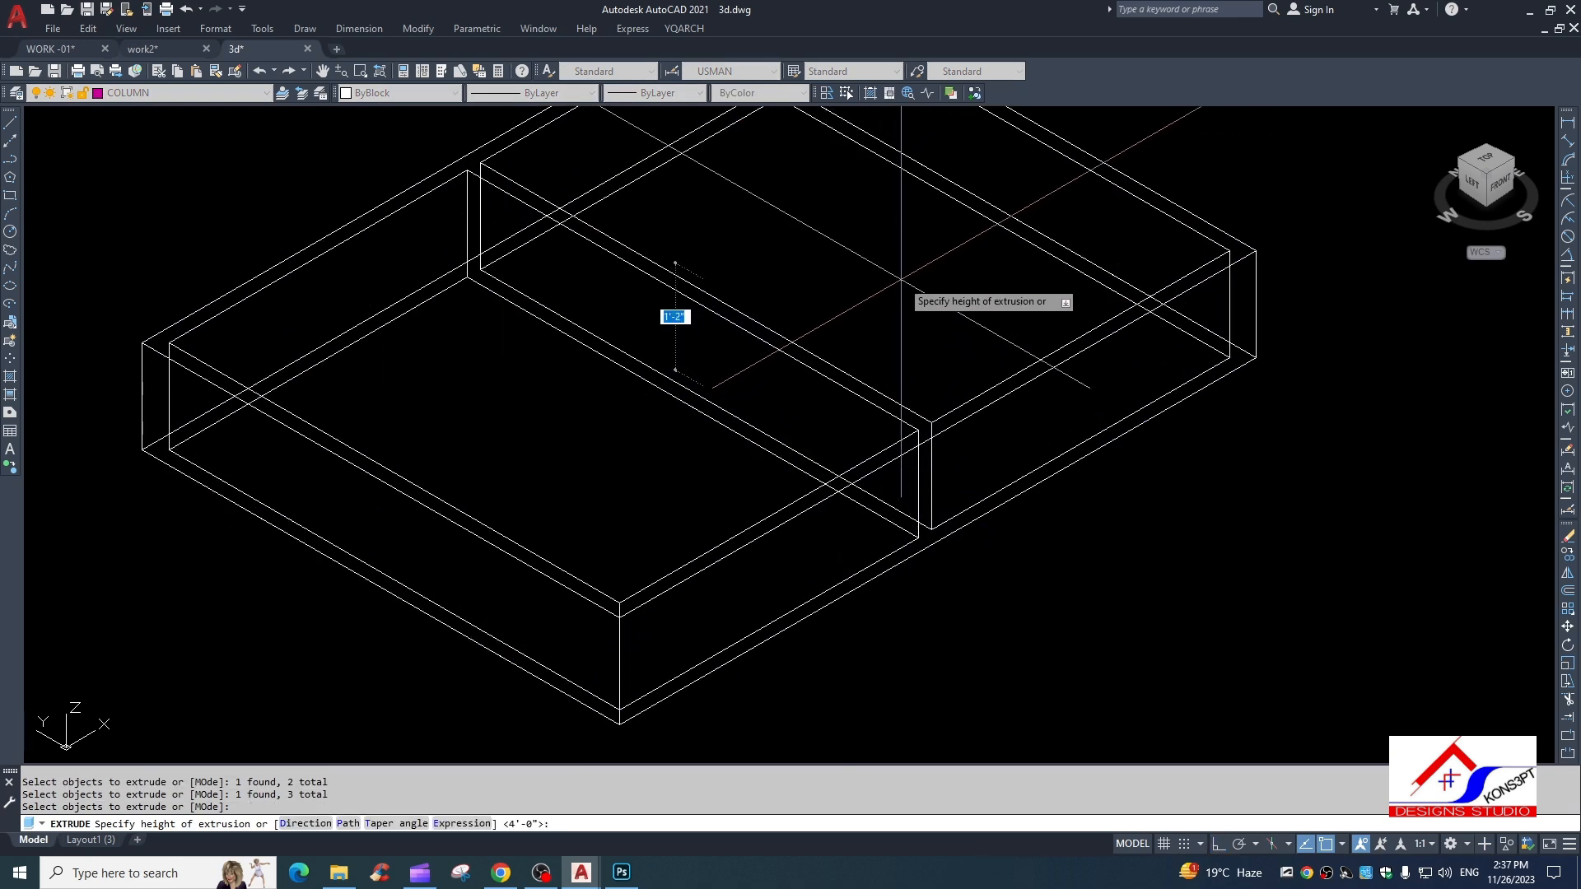
text(3)
key(Return)
key(Escape)
key(Escape)
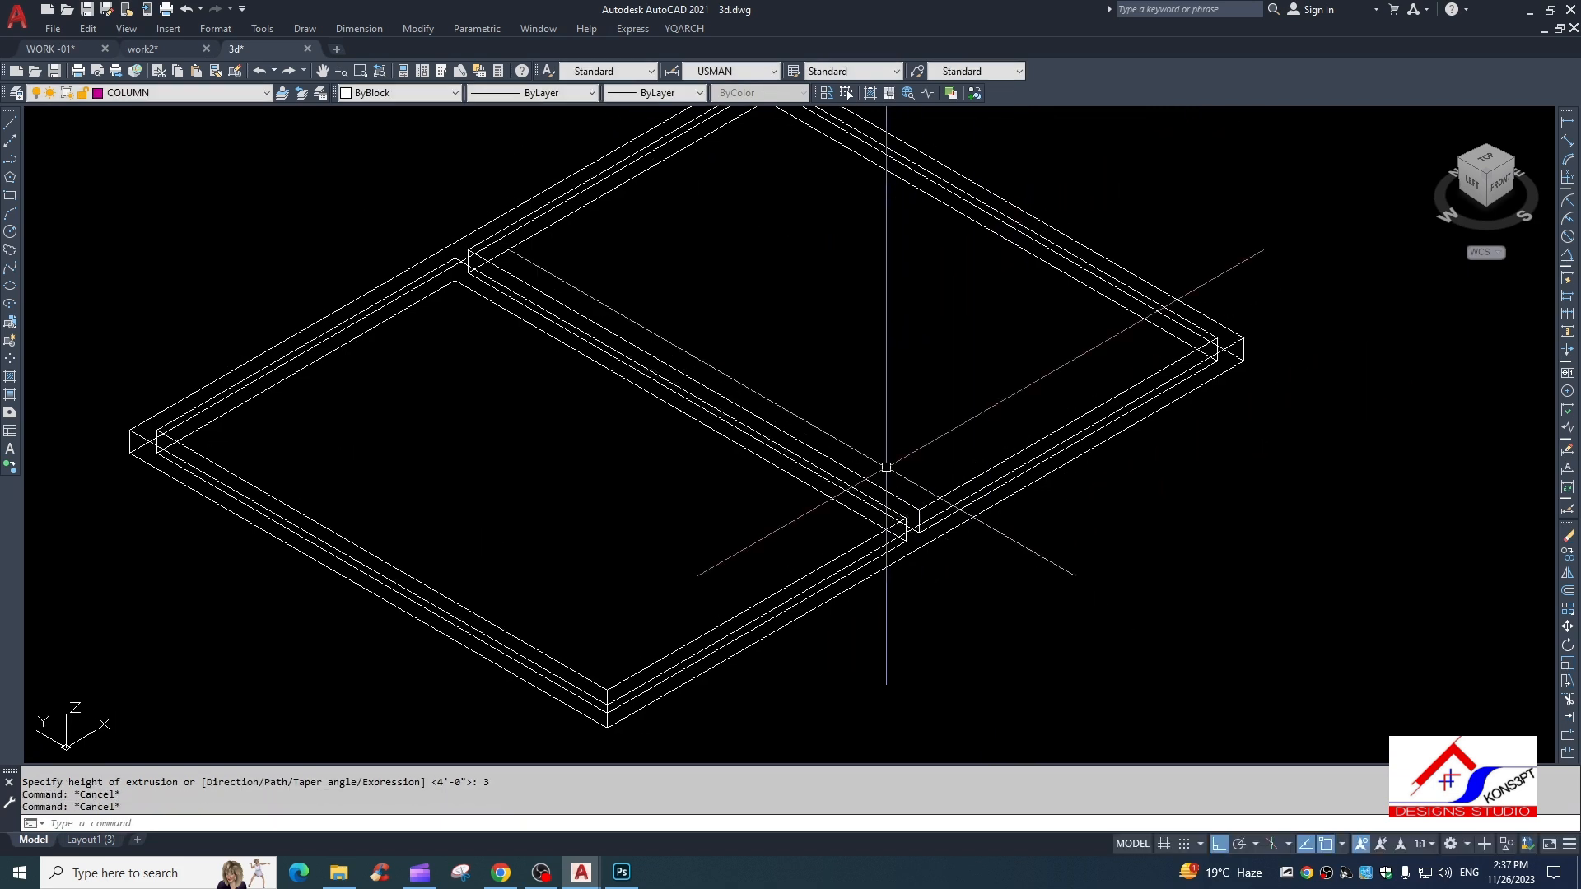
Subtract the inner opening solids from the outer frame solid.
text(su)
key(Return)
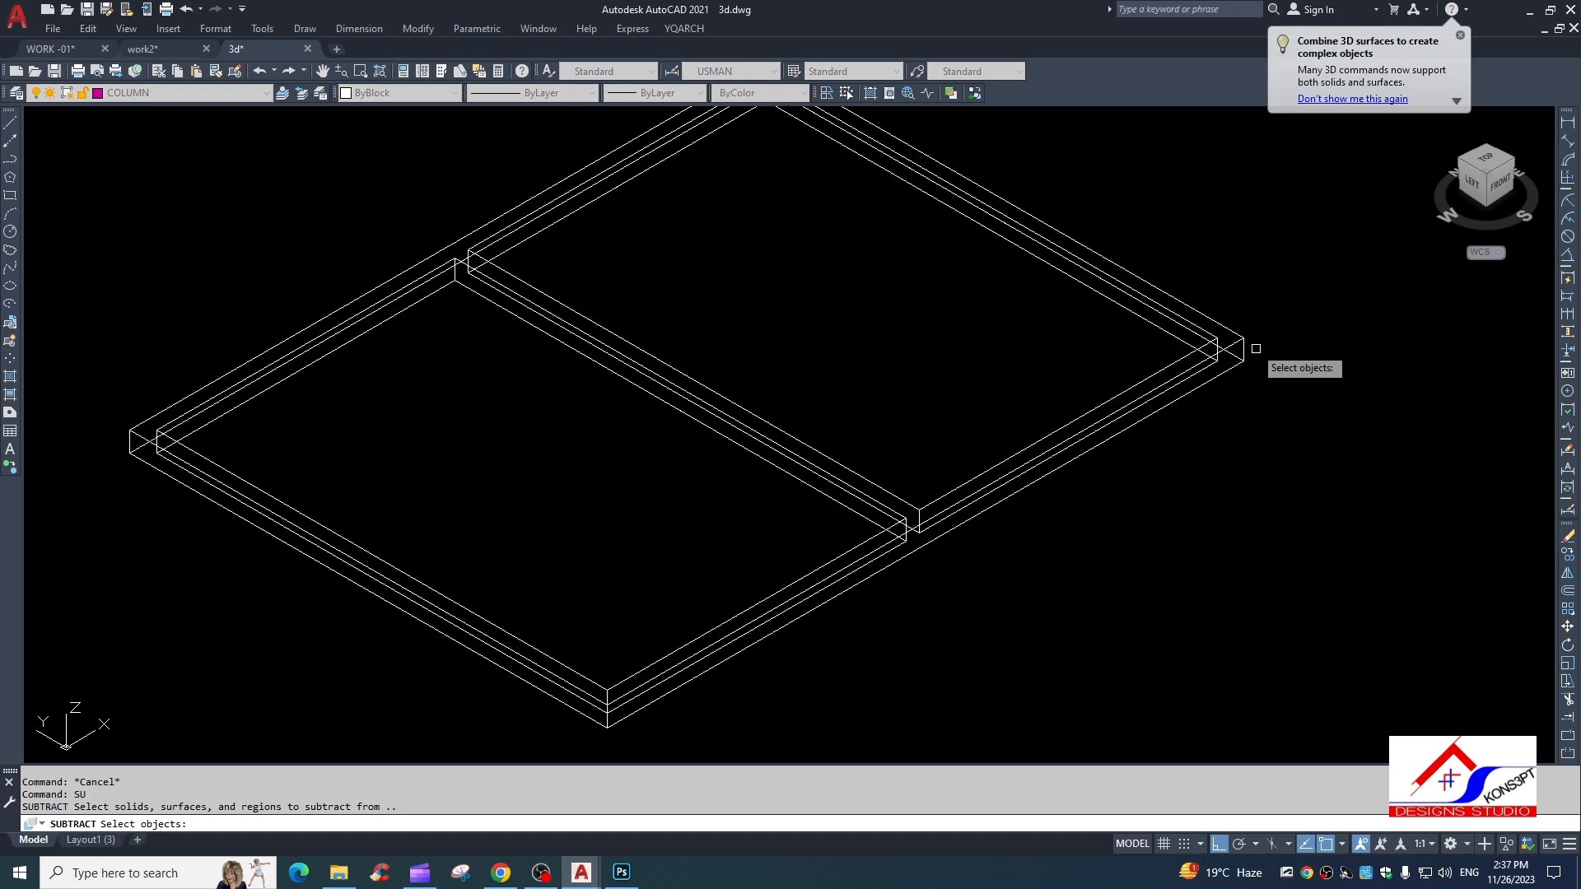
click(1241, 332)
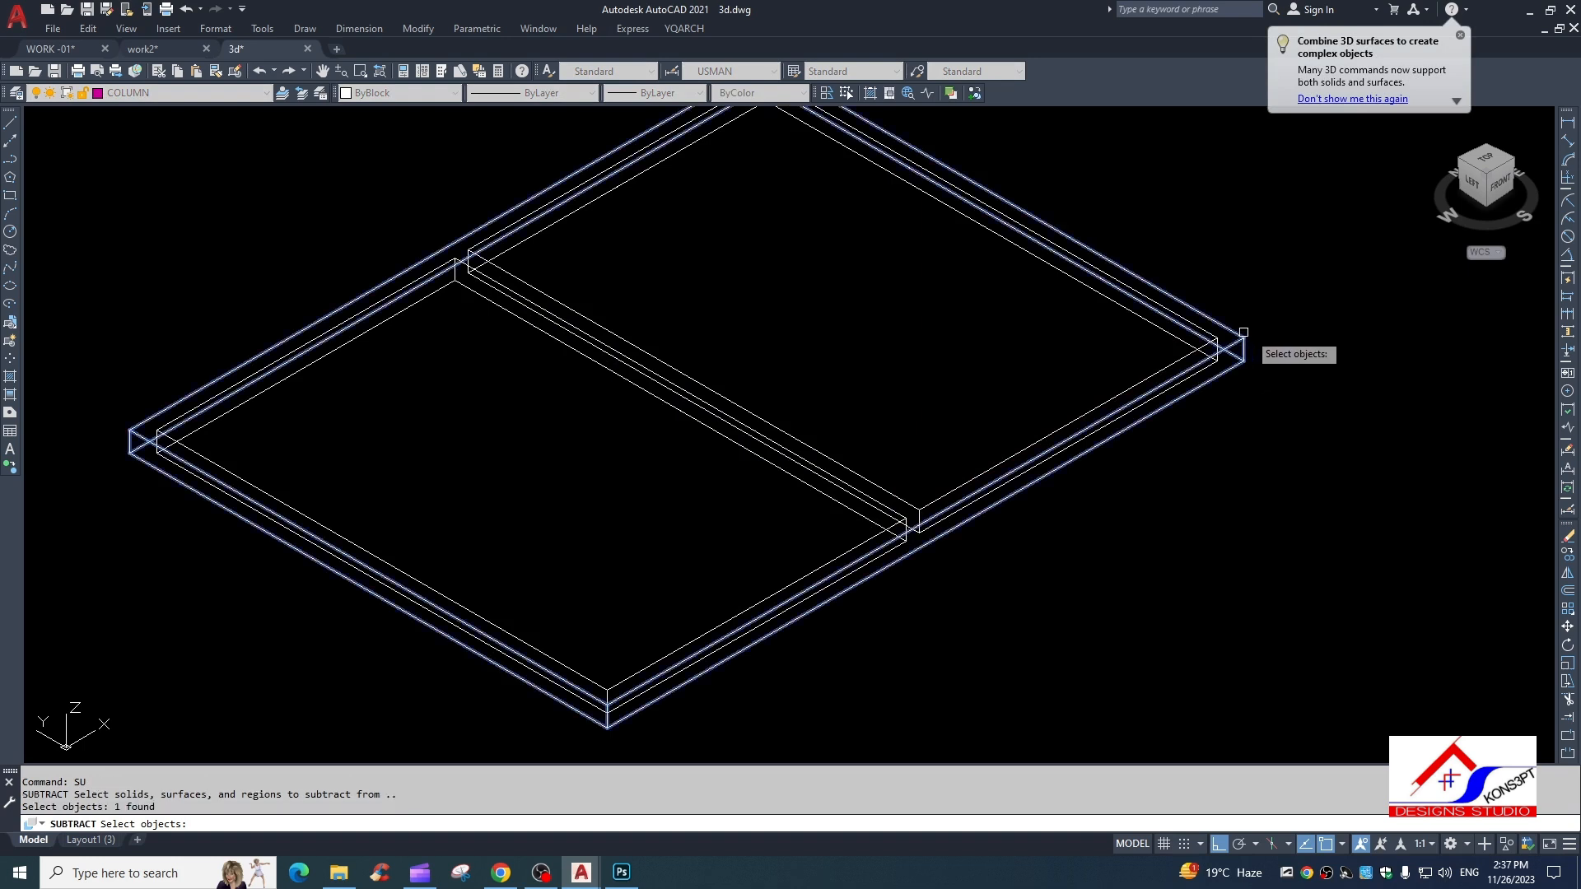
key(Return)
drag(797, 346, 710, 454)
key(Return)
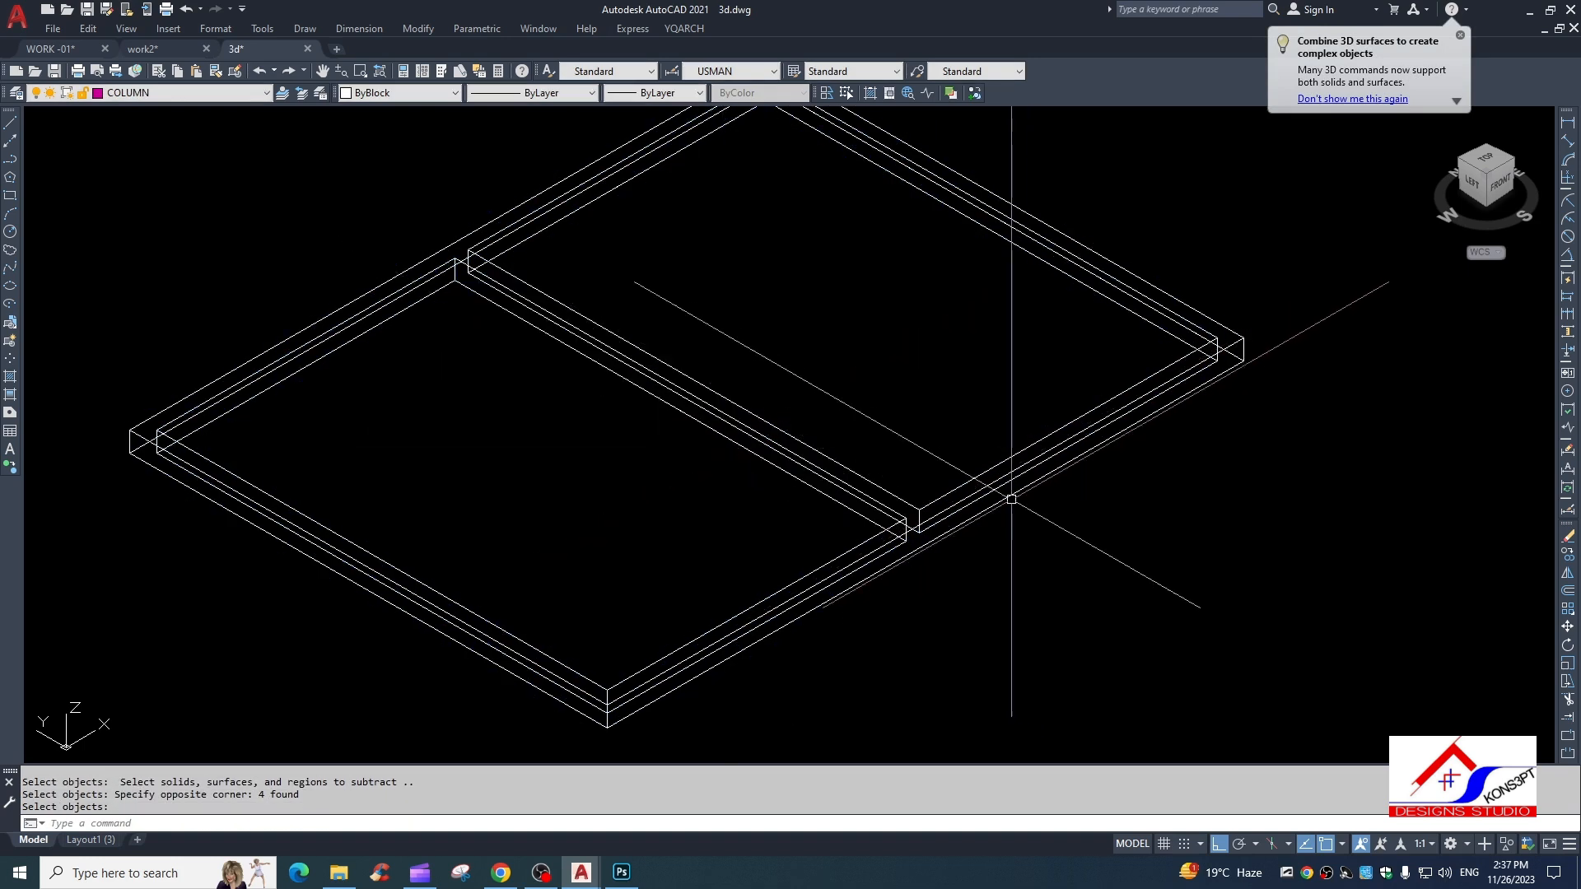
Move the solid window frame away from its flat outline, to the free area beside it.
scroll(1029, 500, down, 5)
key(Return)
text(m)
key(Return)
click(997, 537)
click(782, 660)
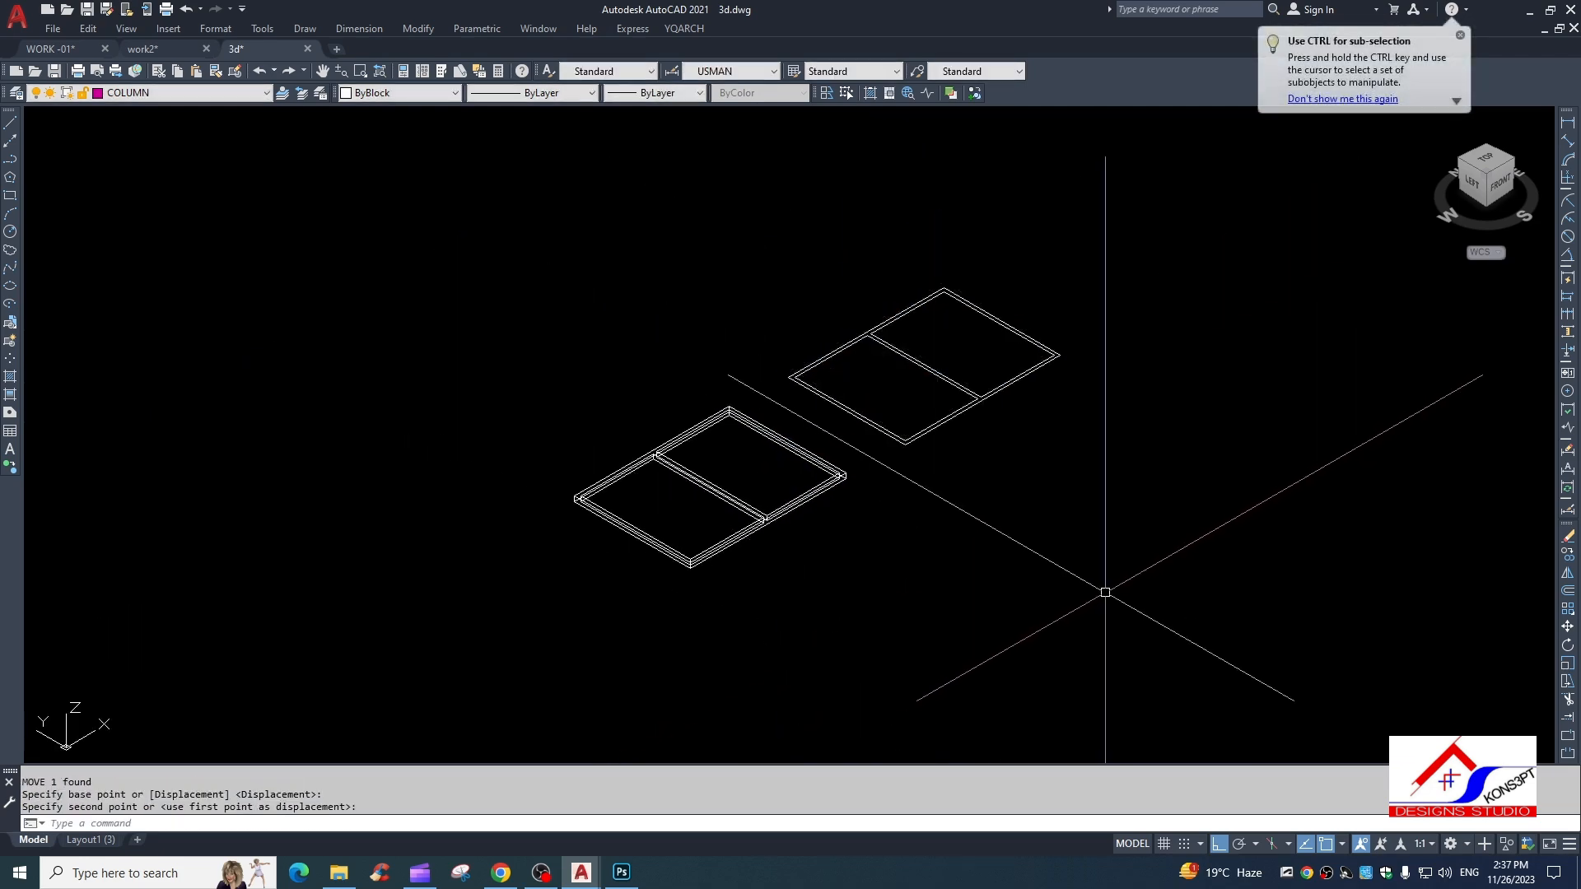
key(Escape)
key(Escape)
Create boundary polylines inside both openings of the flat window outline.
scroll(1104, 592, up, 4)
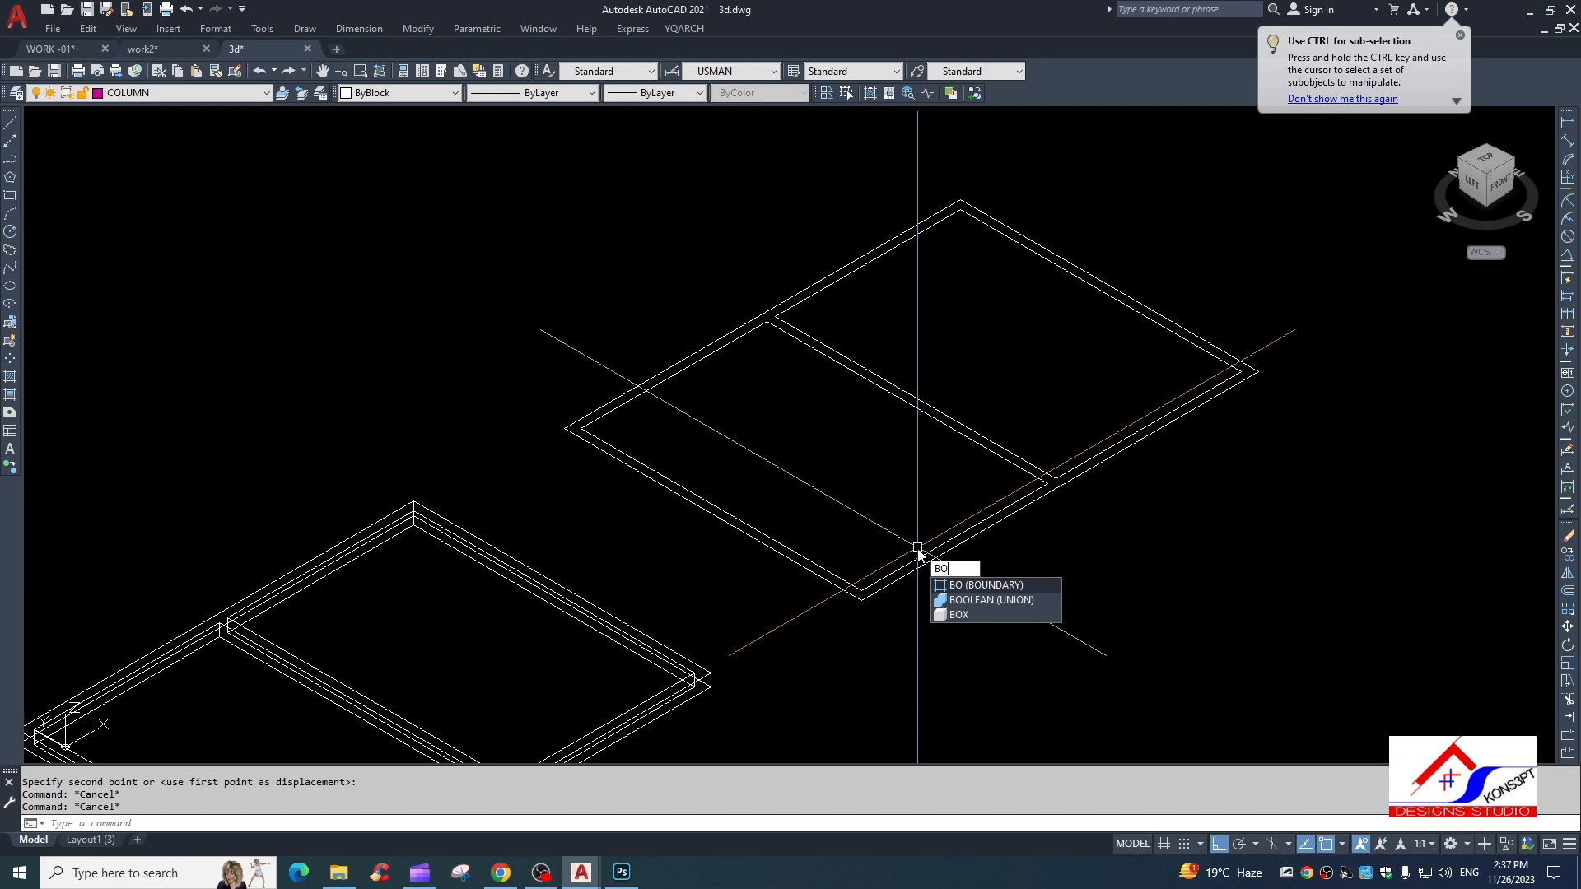
key(Return)
click(603, 211)
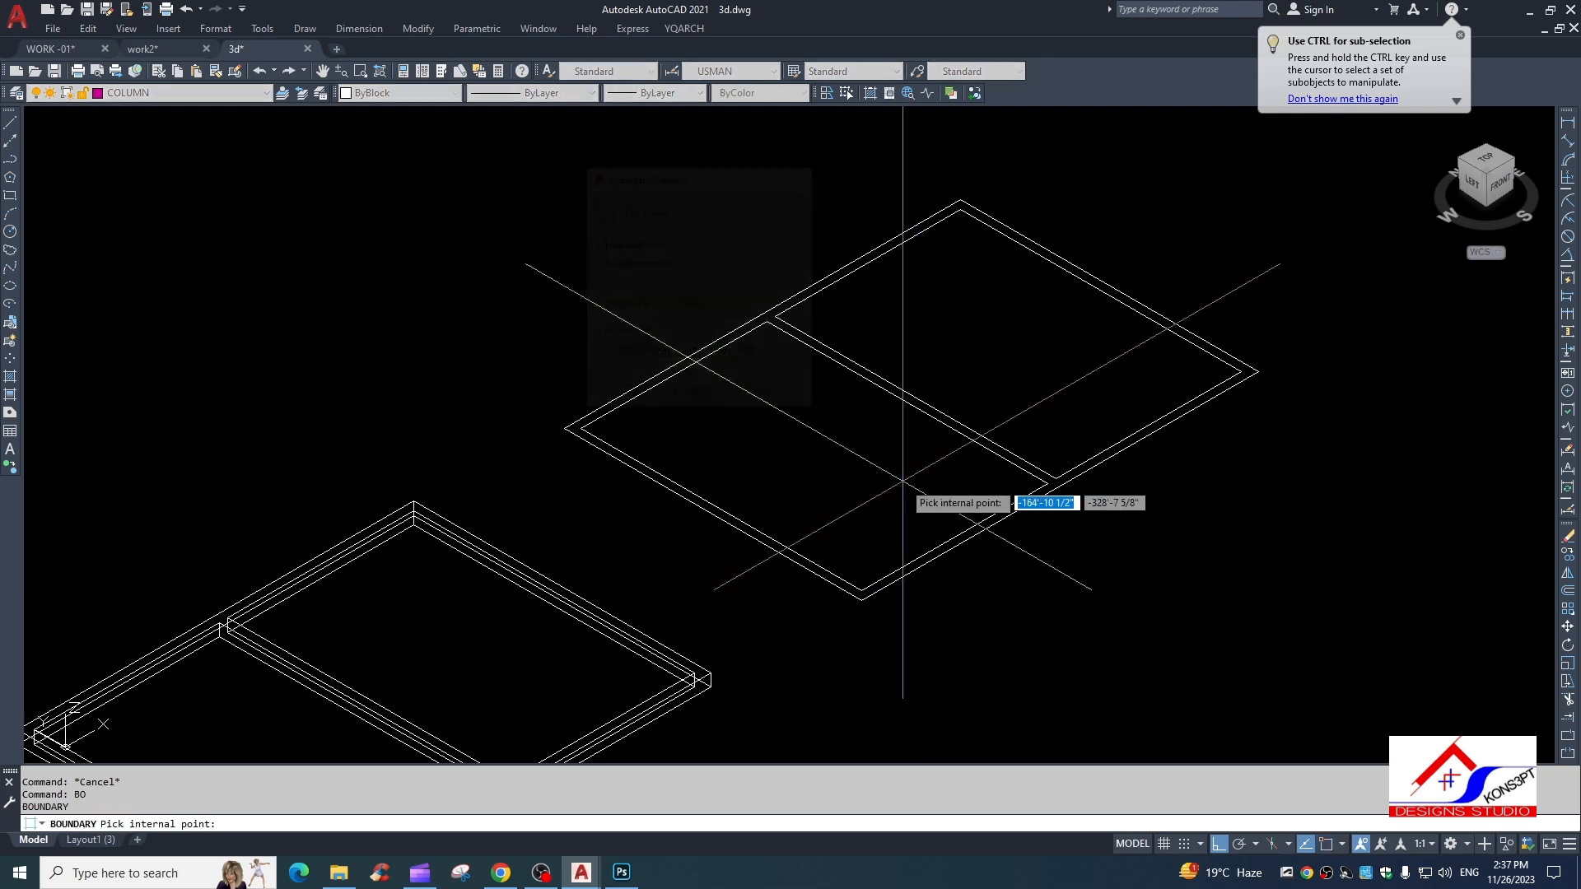
click(902, 390)
key(Return)
key(Escape)
click(892, 395)
key(Escape)
Extrude both opening boundaries to a height of 0.5" as glass panels.
text(ext)
key(Return)
click(957, 433)
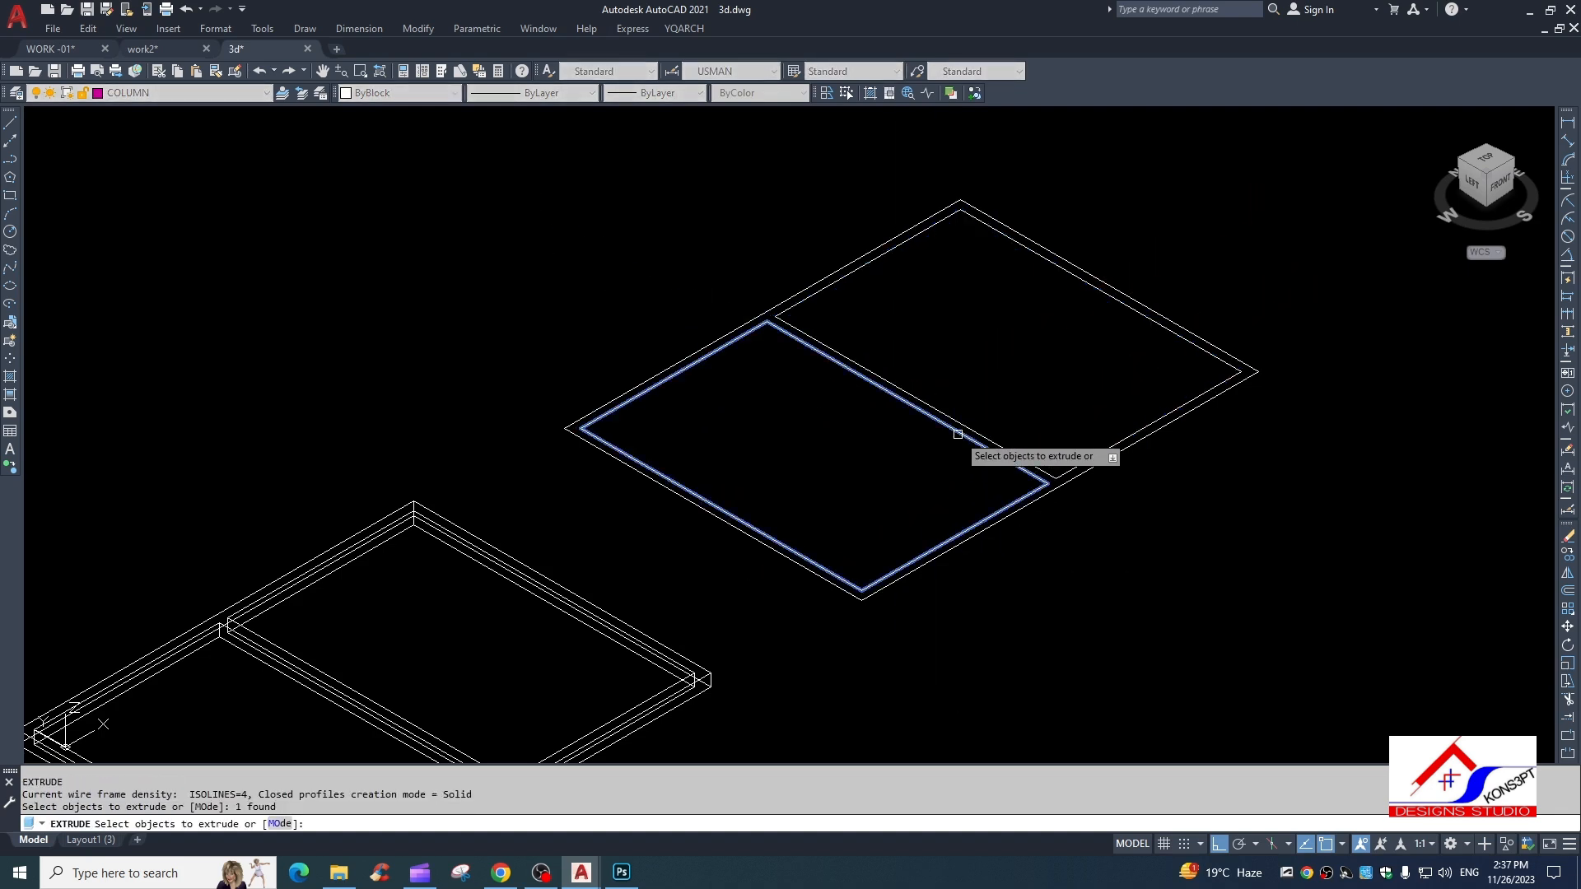
click(967, 428)
key(Return)
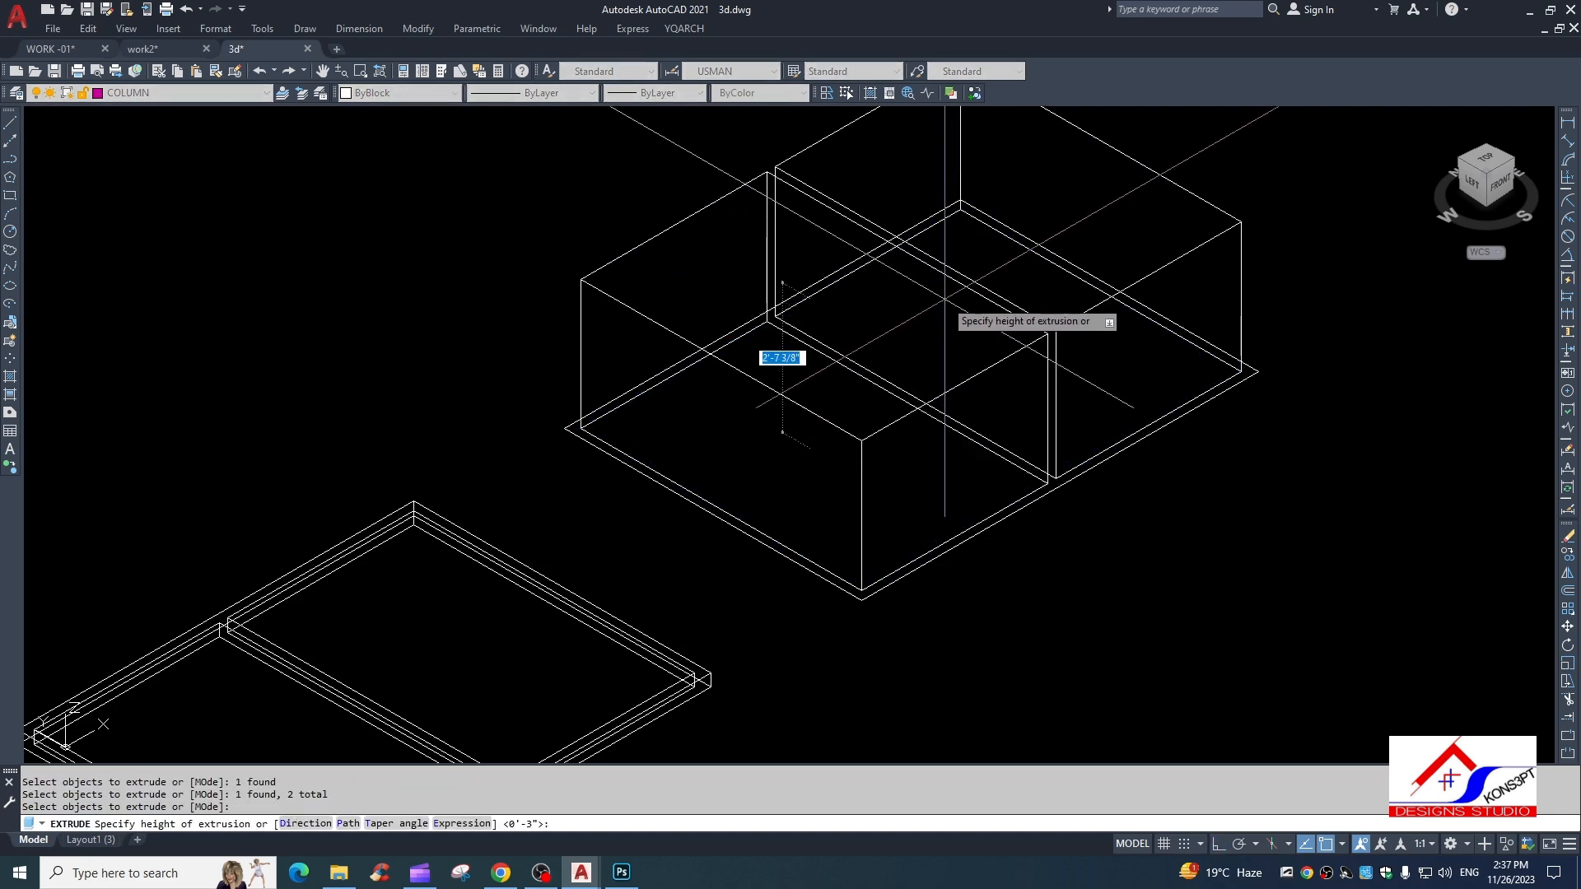
key(Return)
key(Escape)
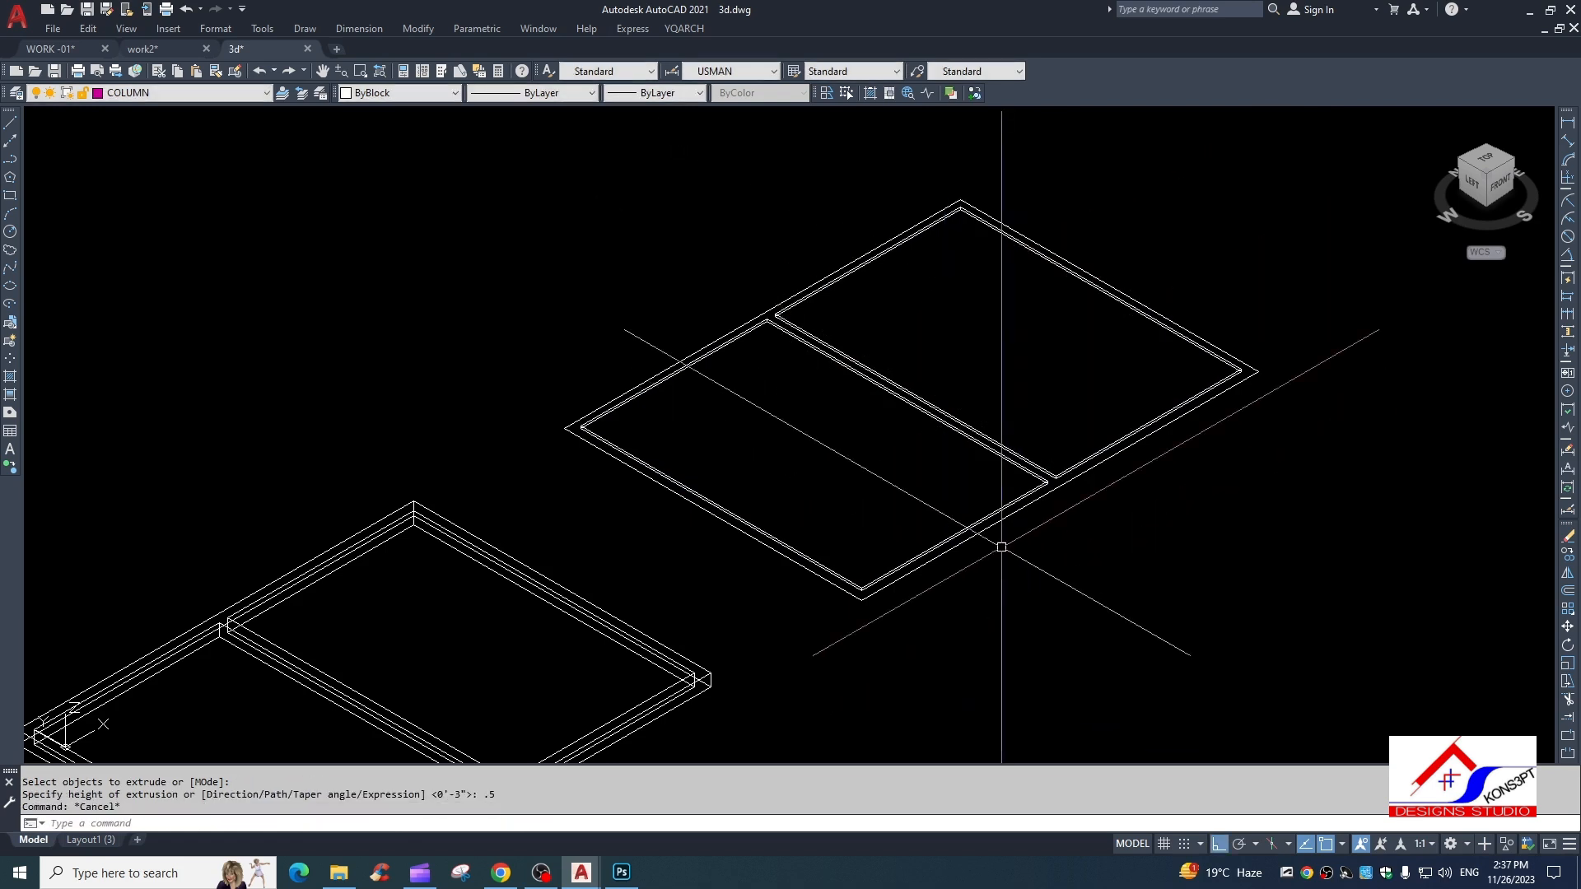
Move both glass panels into the solid frame, from a panel corner to the middle of the frame's inner corner edge.
click(1044, 485)
click(1060, 477)
text(,)
key(Return)
text(m)
key(Return)
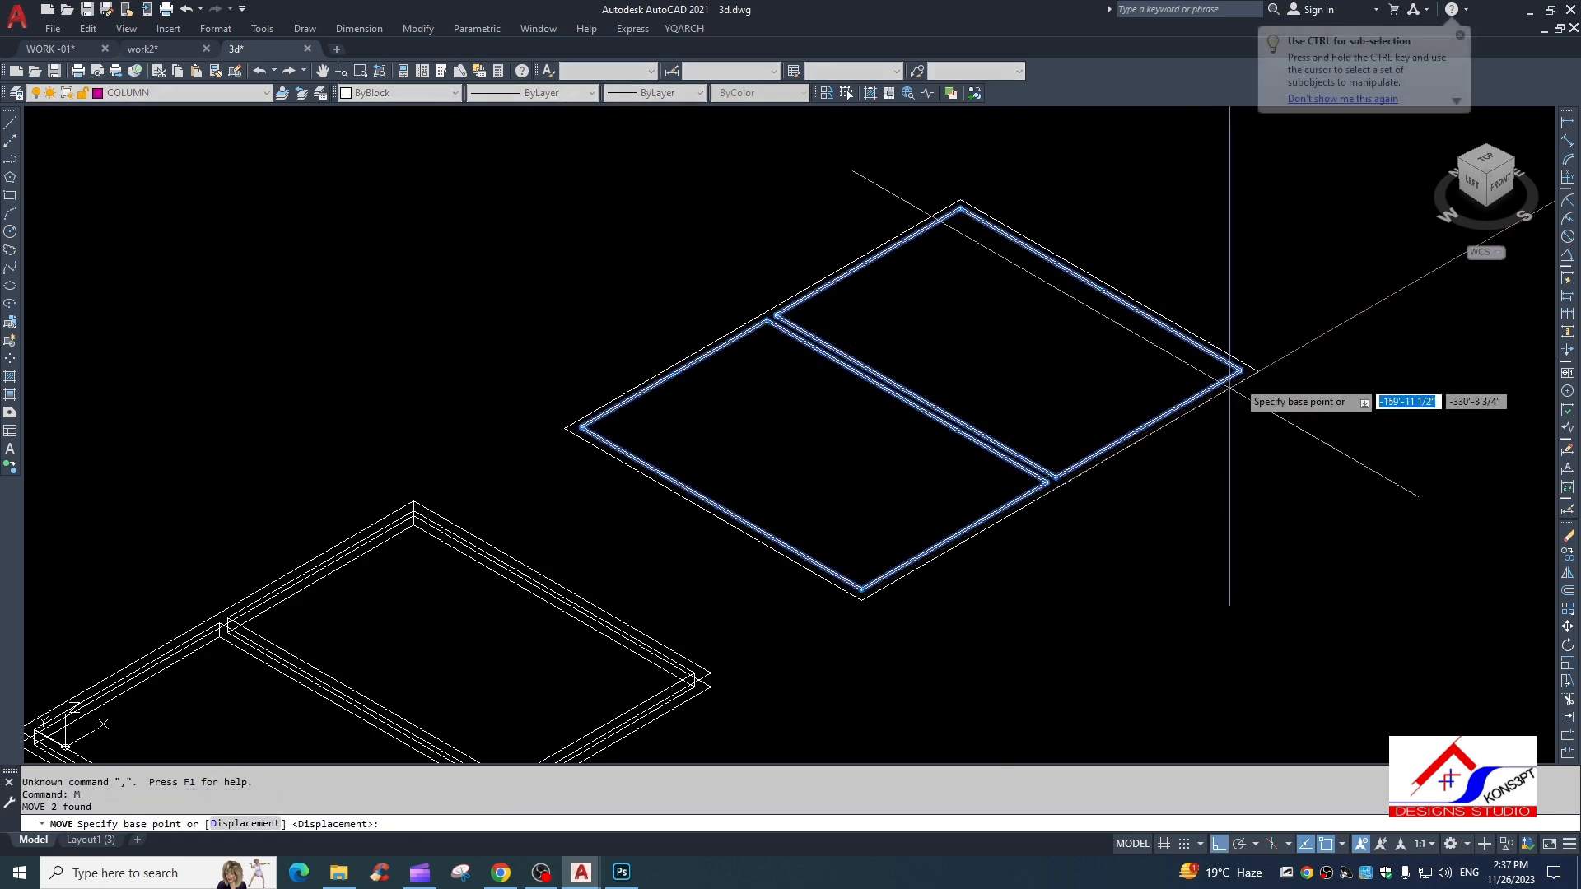
scroll(1119, 469, up, 5)
click(1117, 422)
scroll(1078, 383, down, 5)
scroll(1153, 378, up, 6)
middle_drag(1450, 651, 1161, 497)
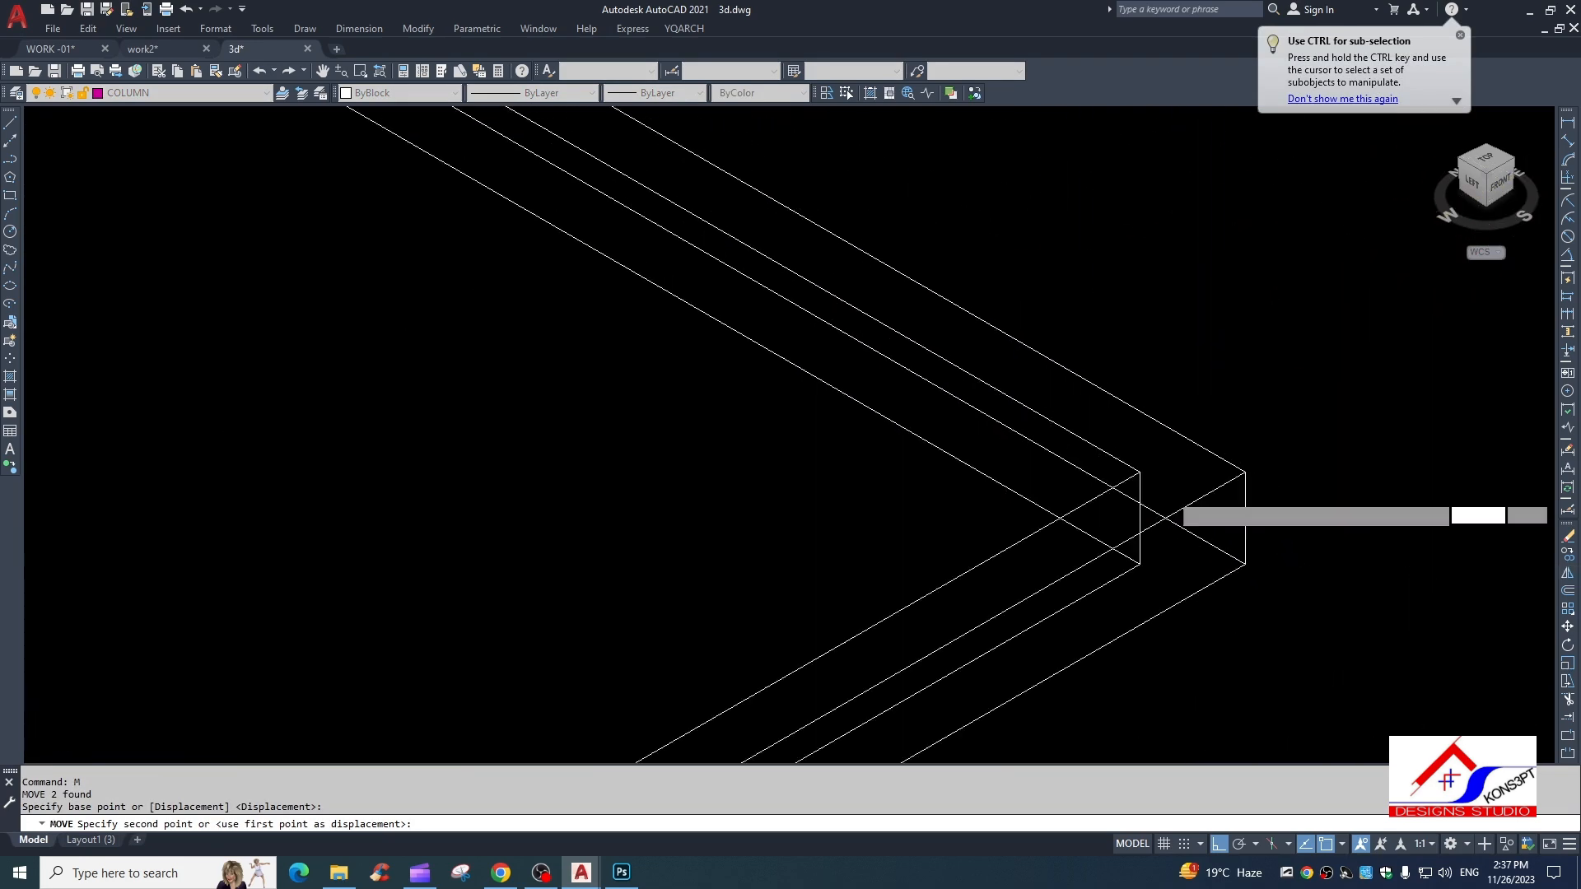
click(1139, 518)
scroll(875, 456, down, 6)
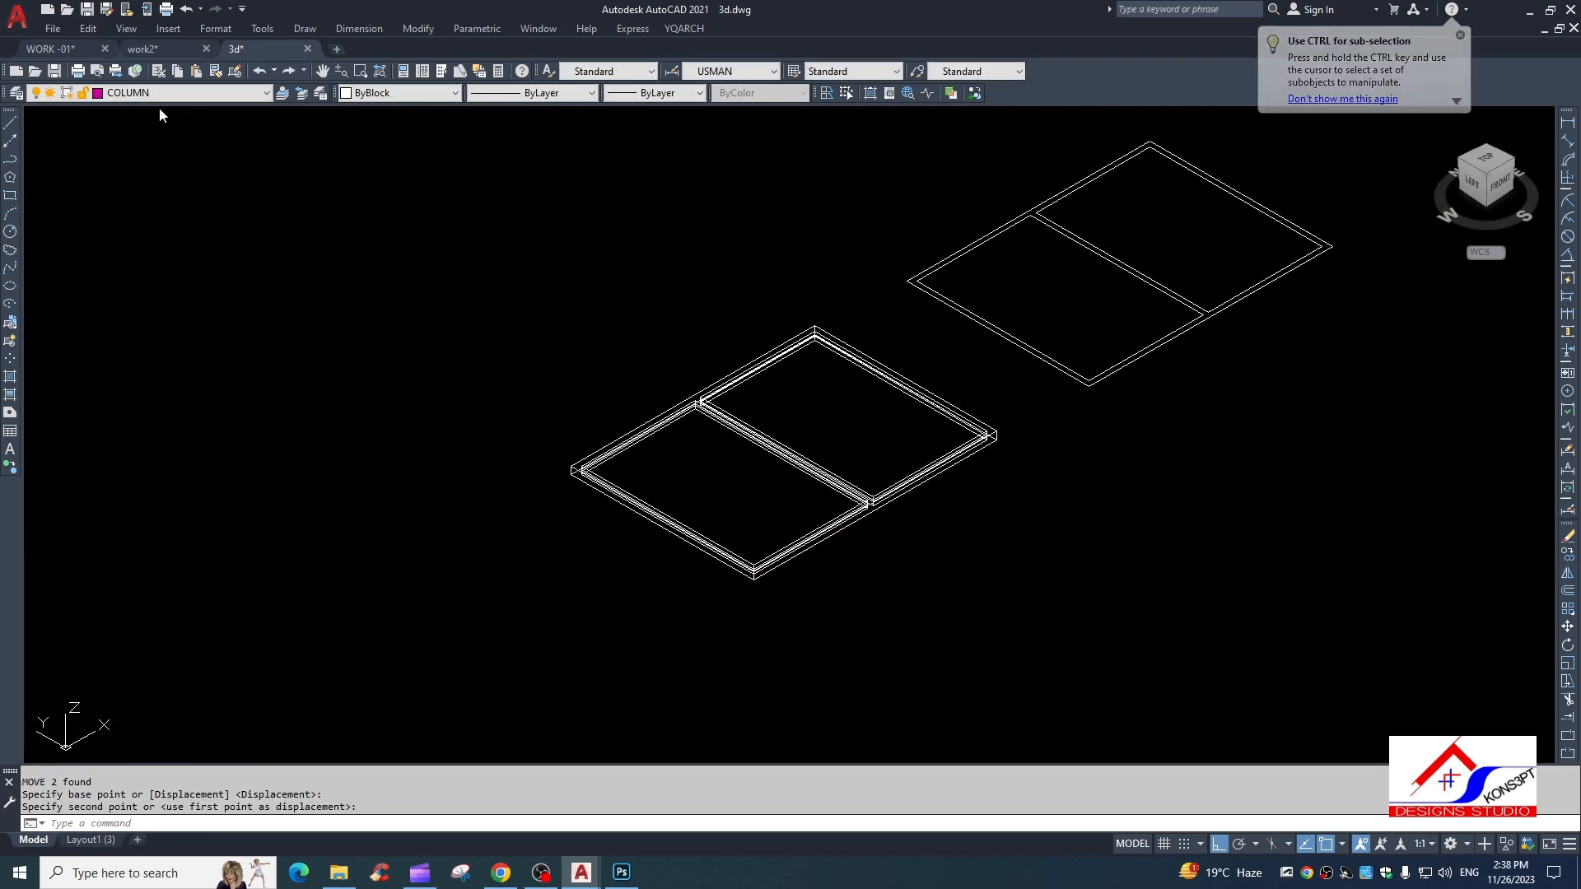
Display the model in the Realistic visual style.
click(123, 30)
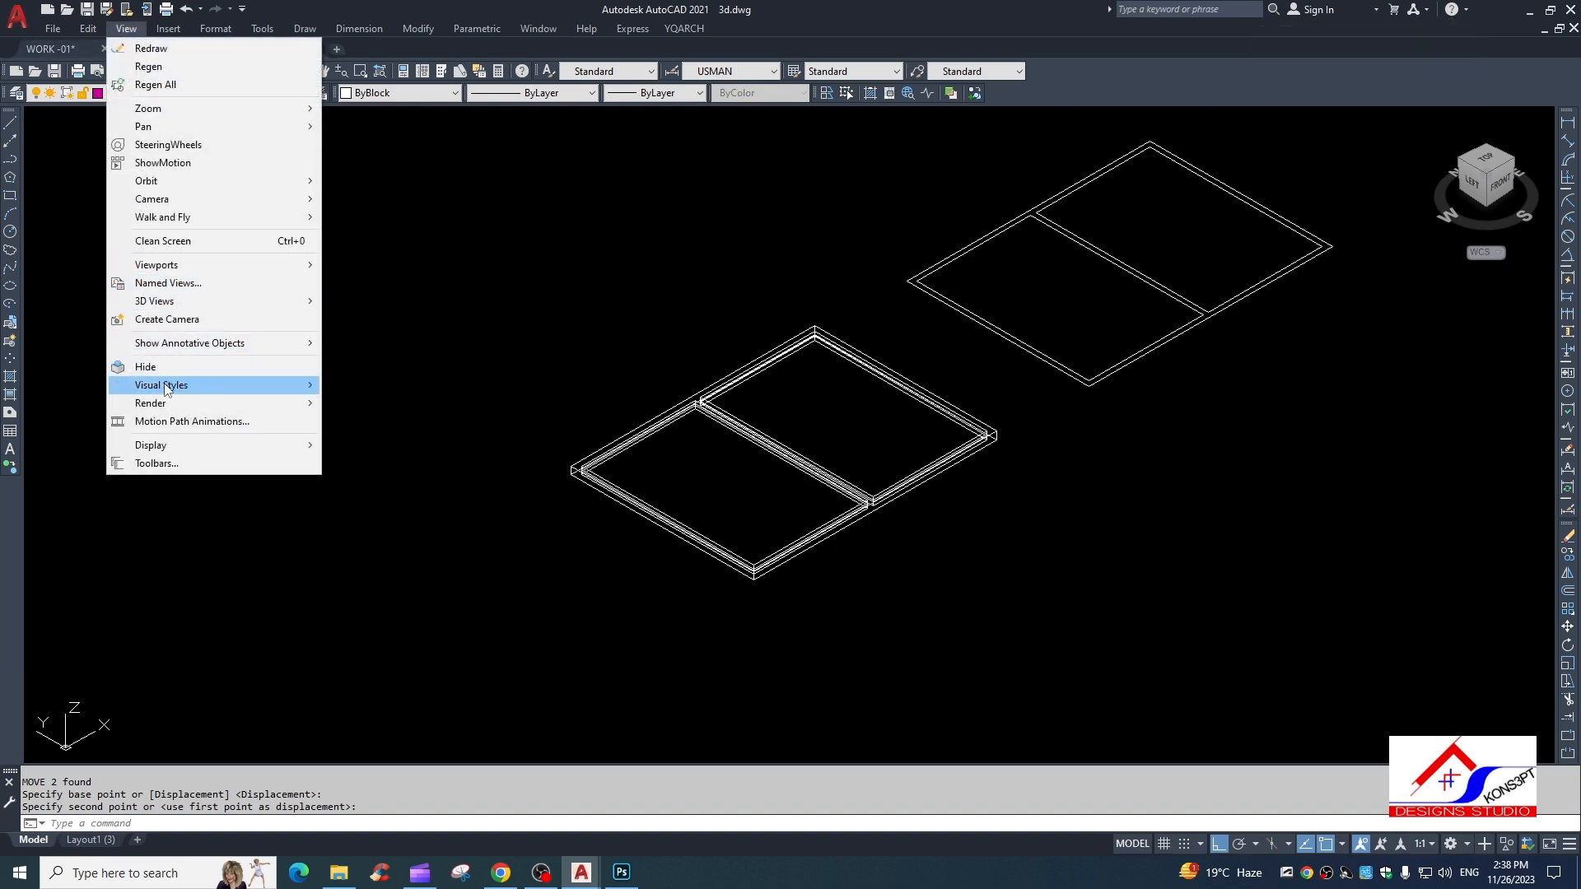
mouse_move(167, 389)
click(358, 445)
scroll(979, 472, up, 4)
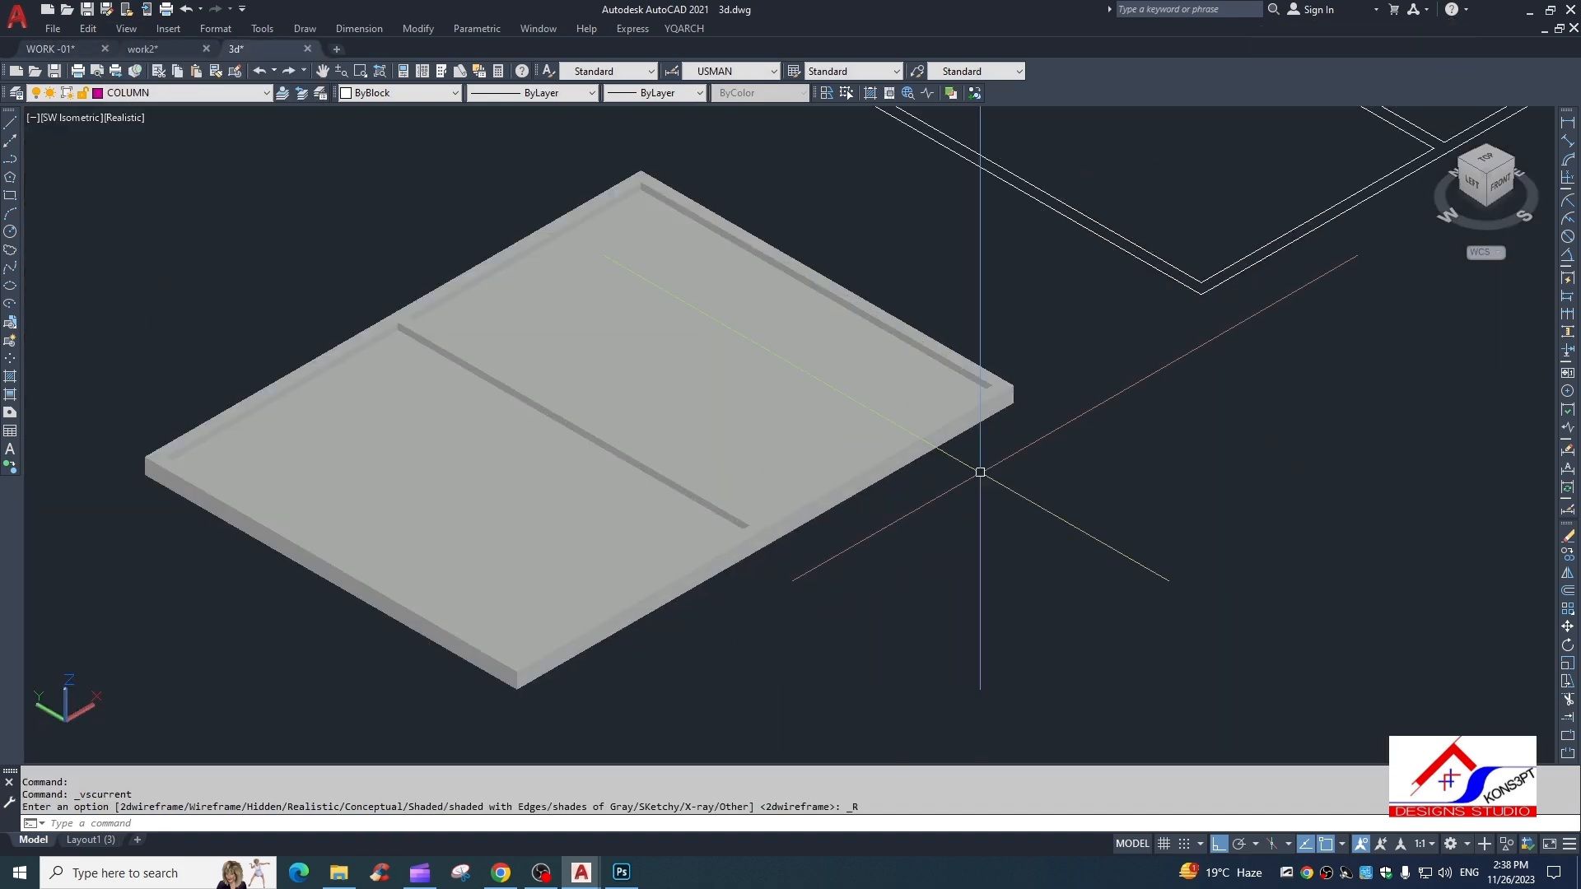
Assign the solid window frame to the WINODE layer and clear the selection.
click(753, 545)
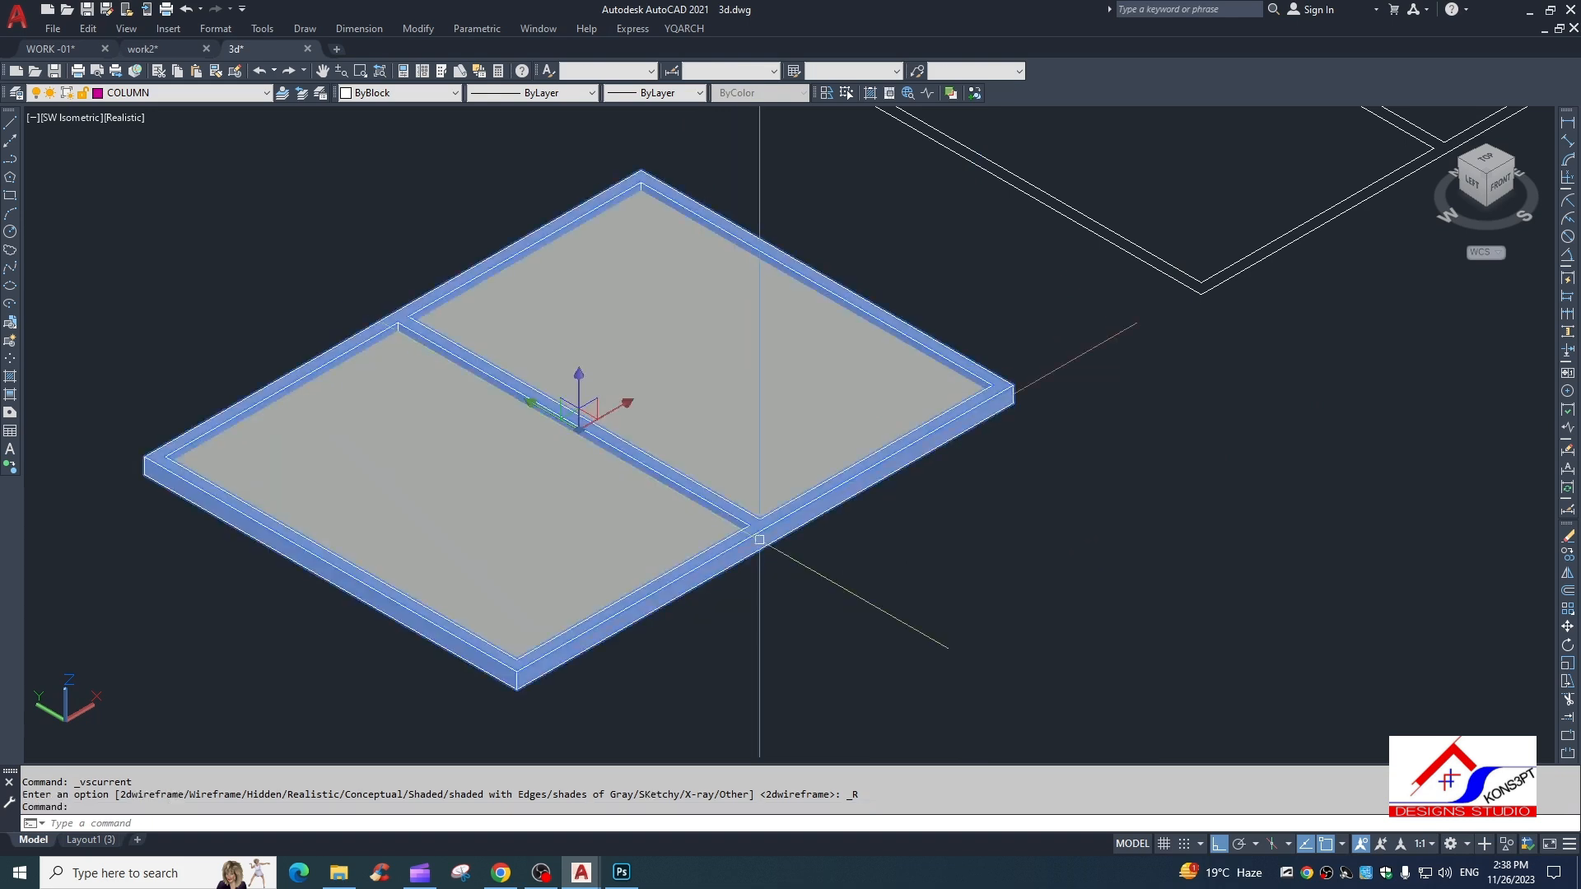
click(176, 98)
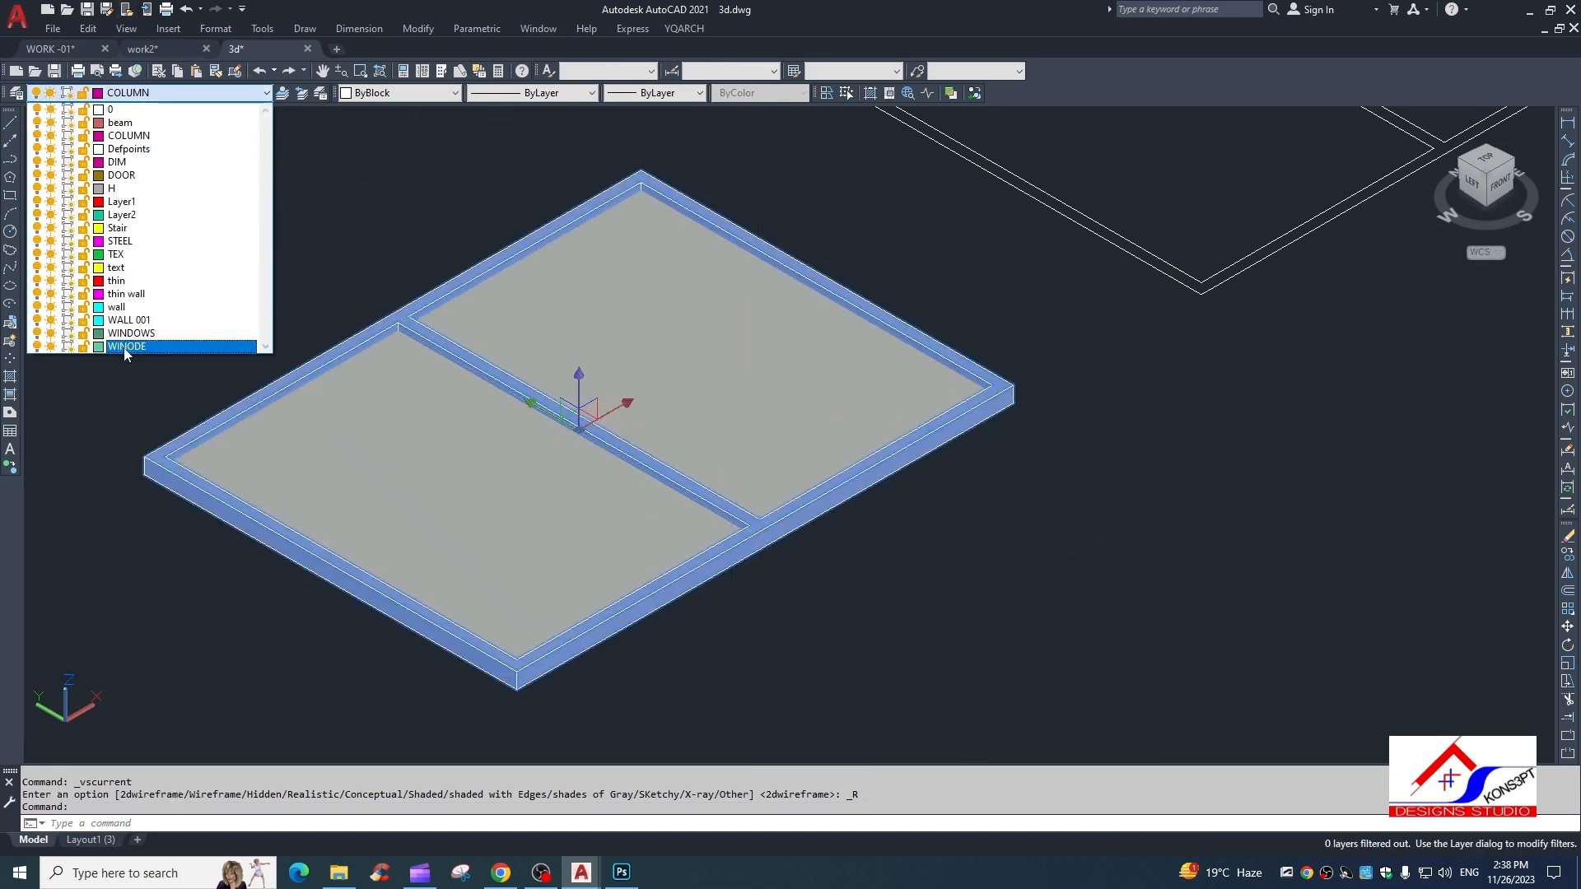
key(Escape)
Assign both glass panels to the WINDOWS layer and set their colour to Yellow.
click(579, 375)
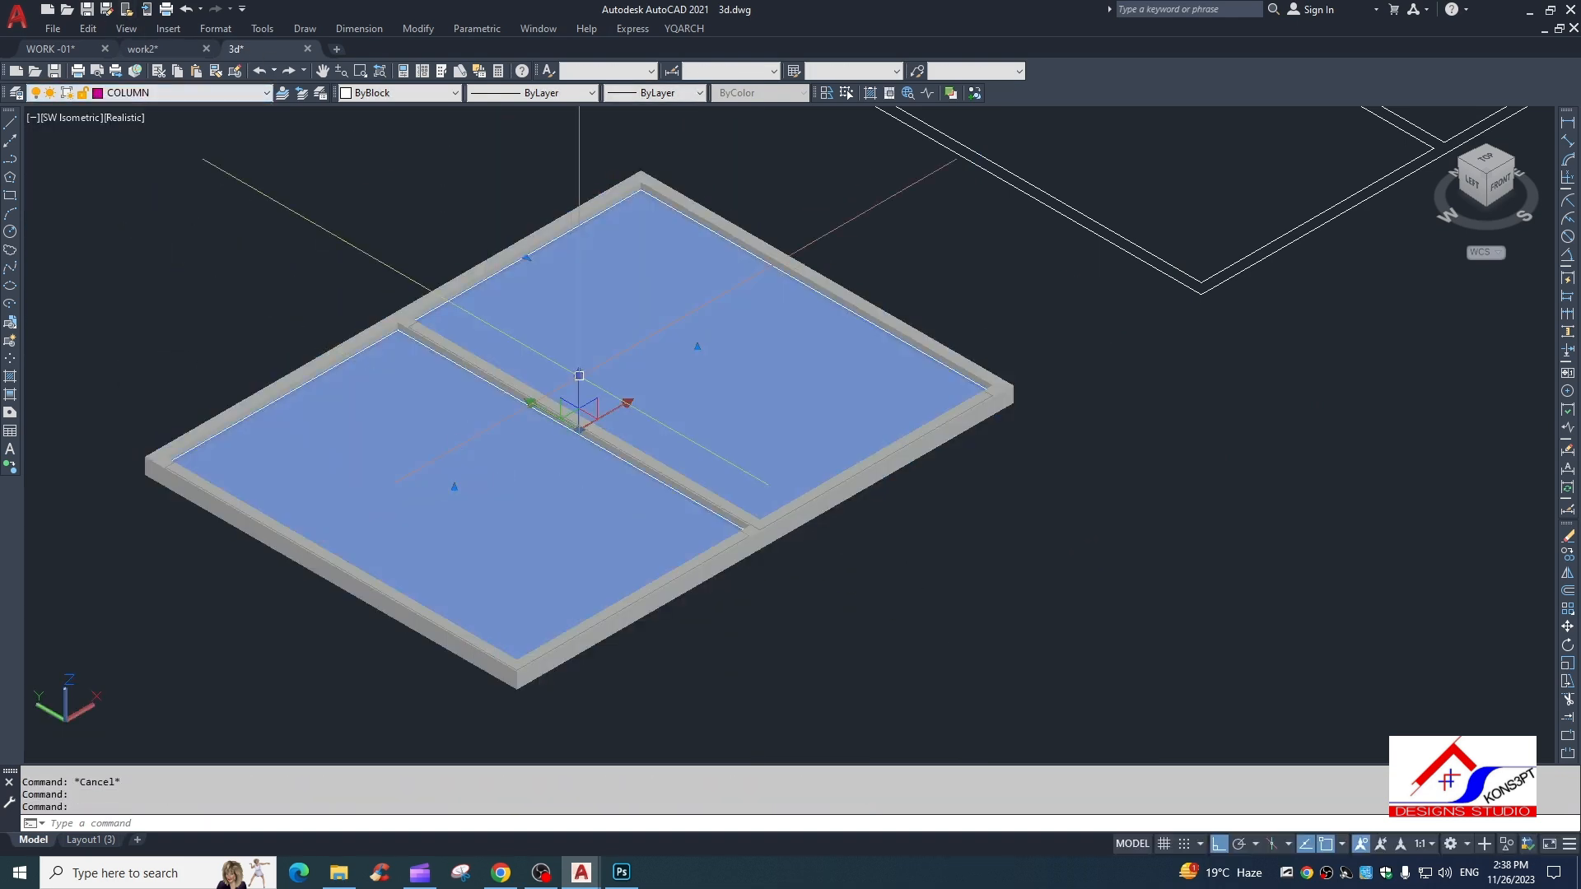
click(146, 93)
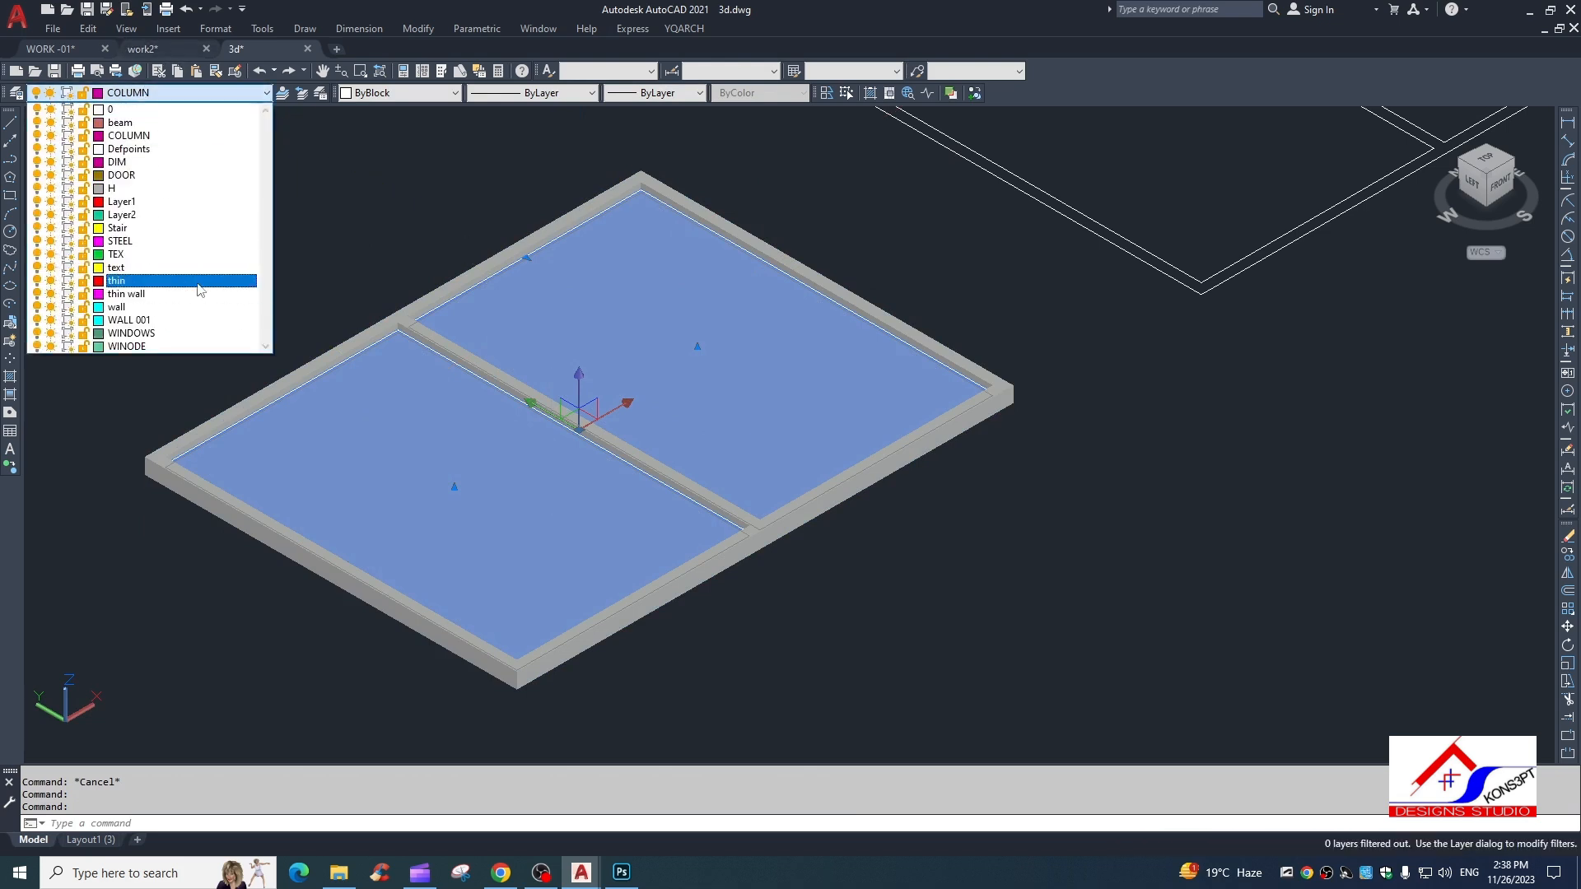
click(129, 333)
click(376, 93)
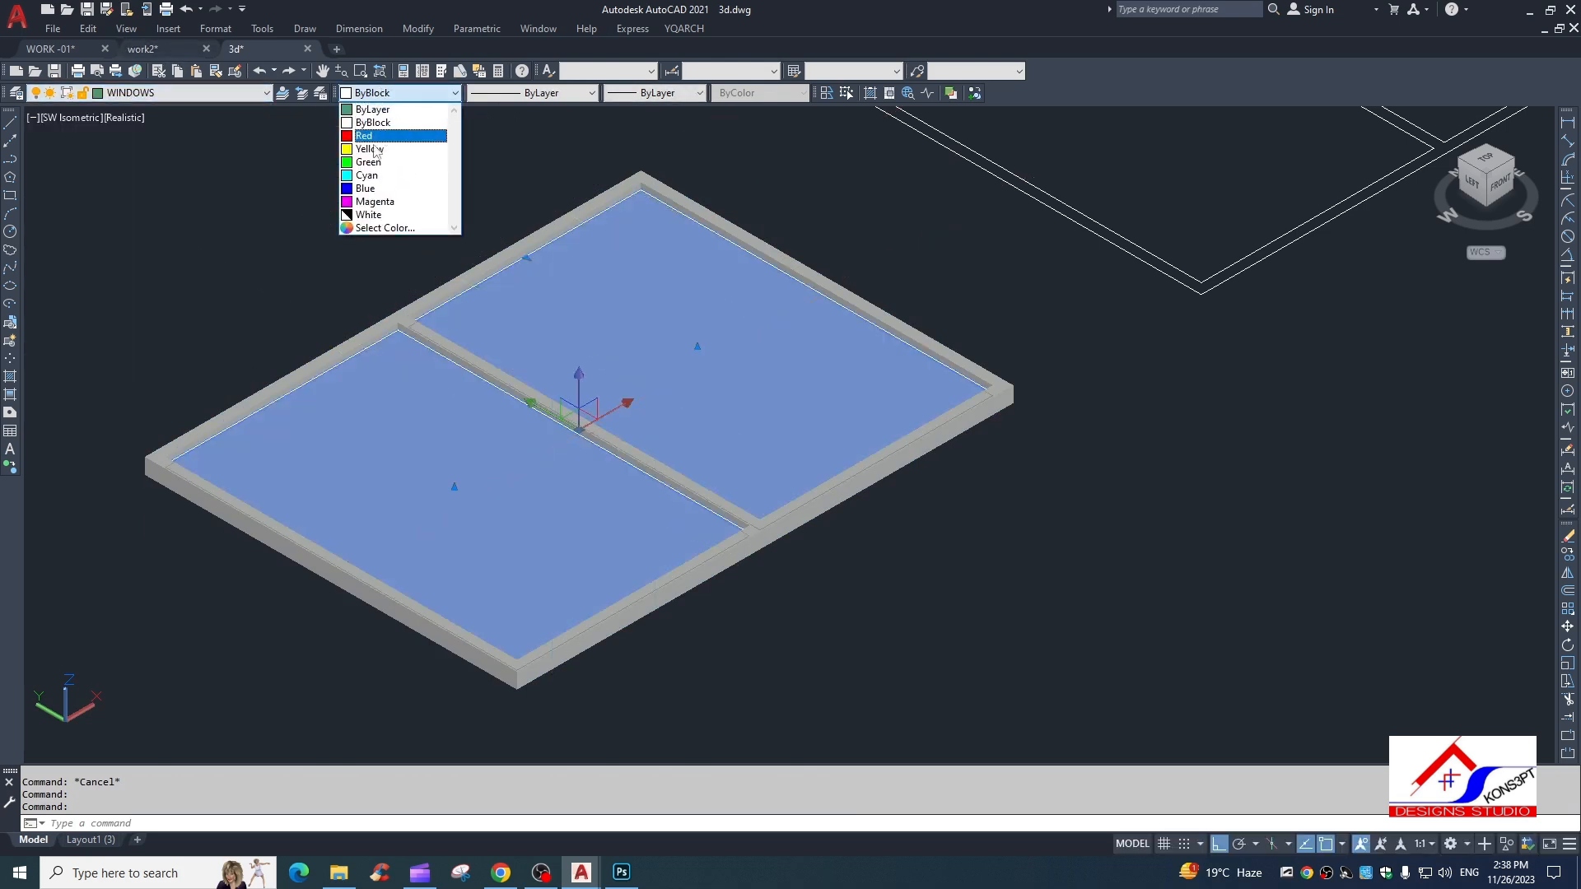
click(368, 149)
key(Escape)
scroll(864, 540, down, 1)
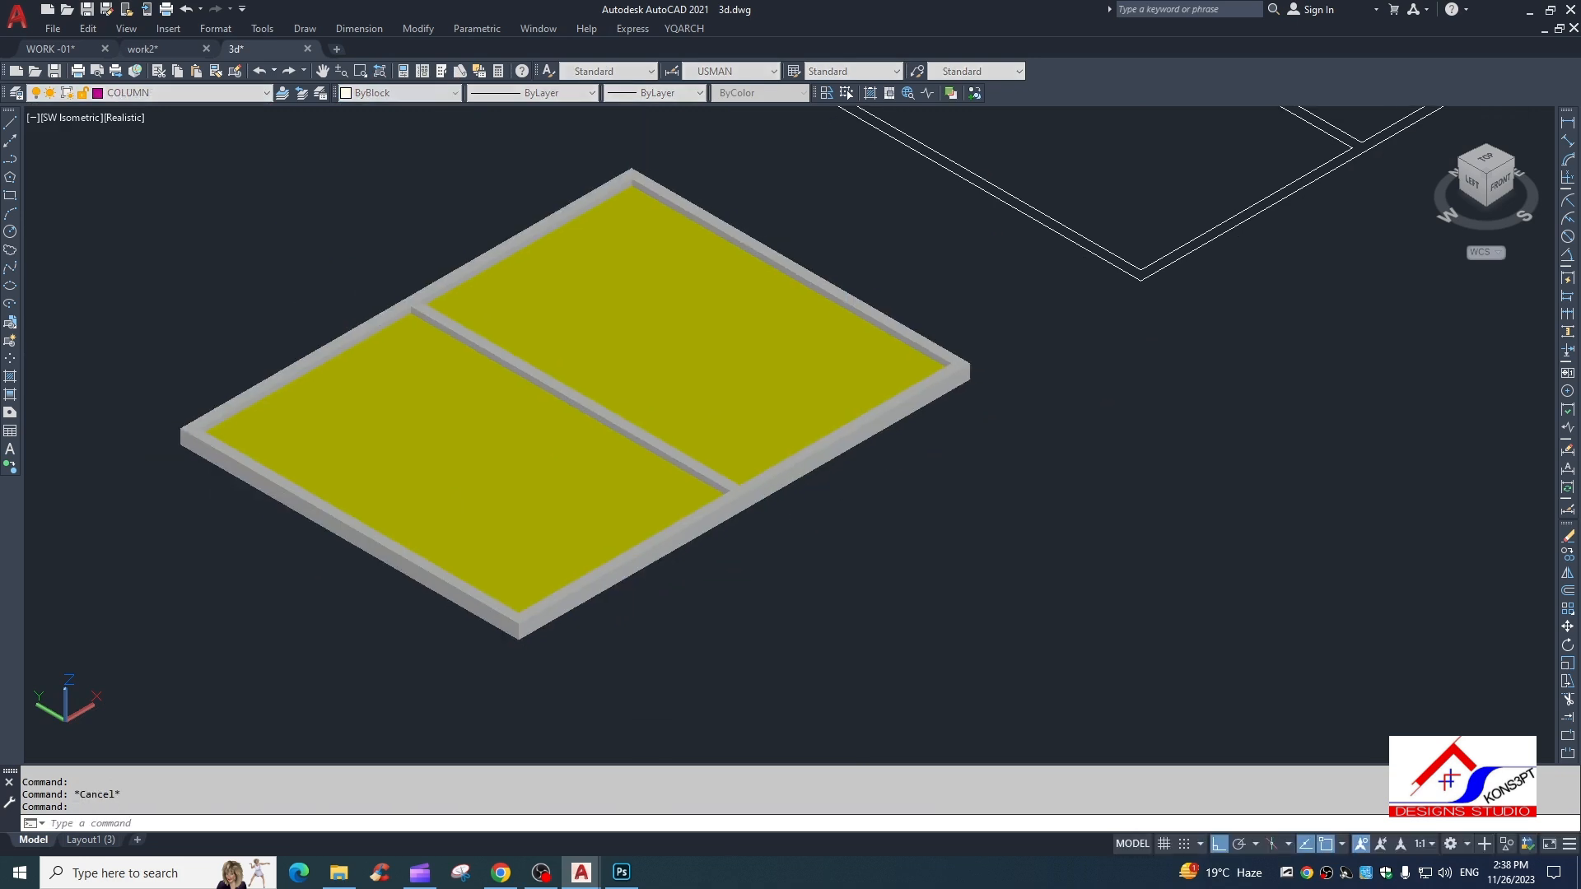
Set the window frame's colour to ByLayer.
click(861, 422)
click(428, 94)
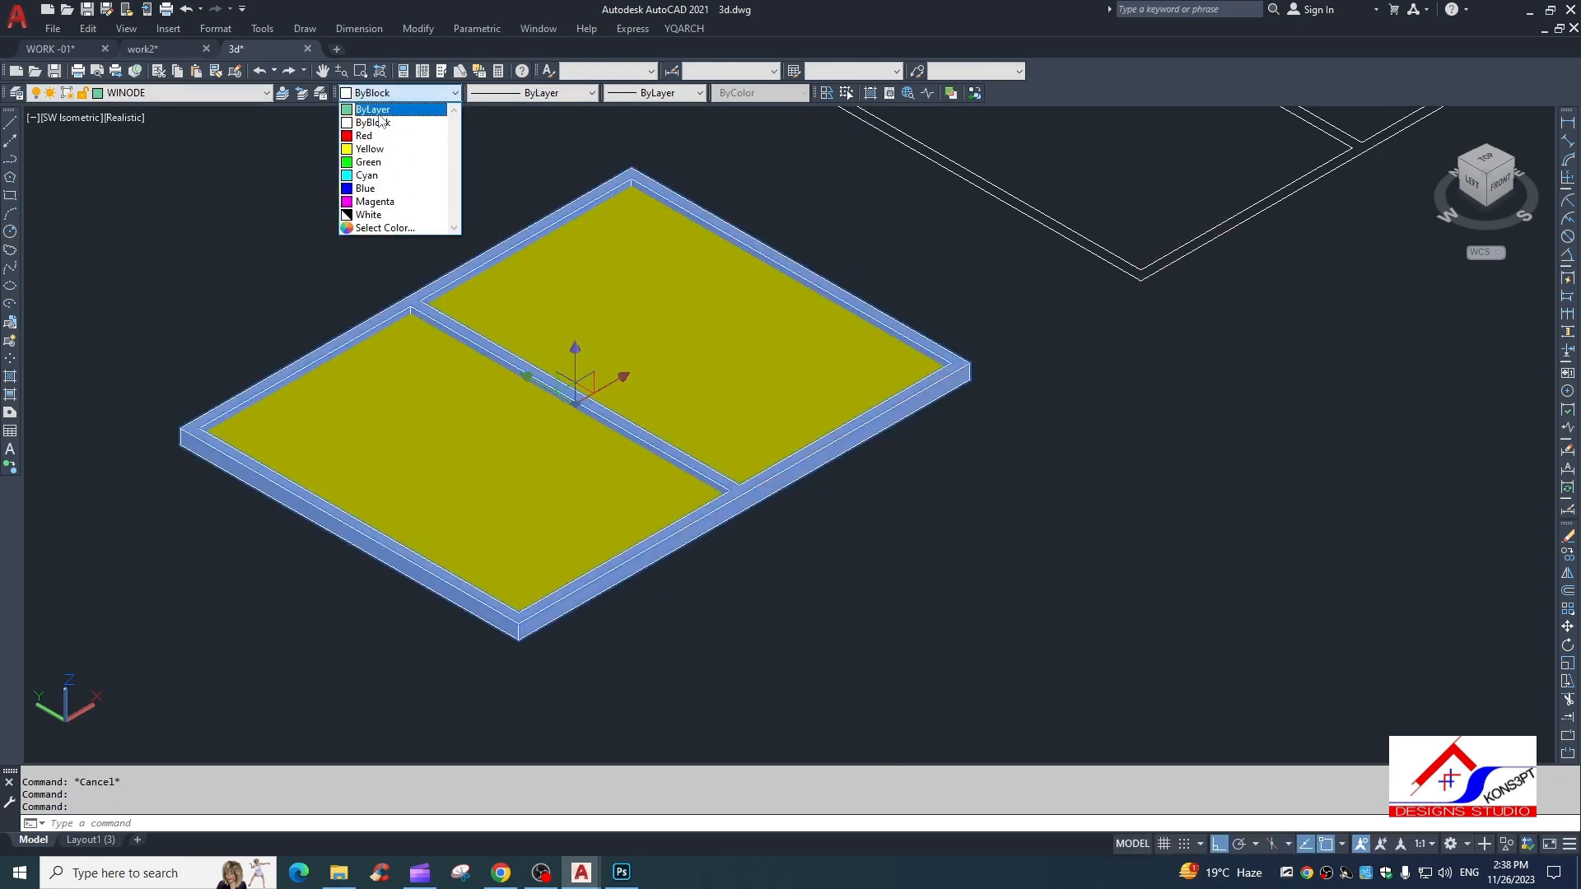
click(381, 122)
key(Escape)
scroll(1055, 561, down, 2)
scroll(1055, 561, up, 2)
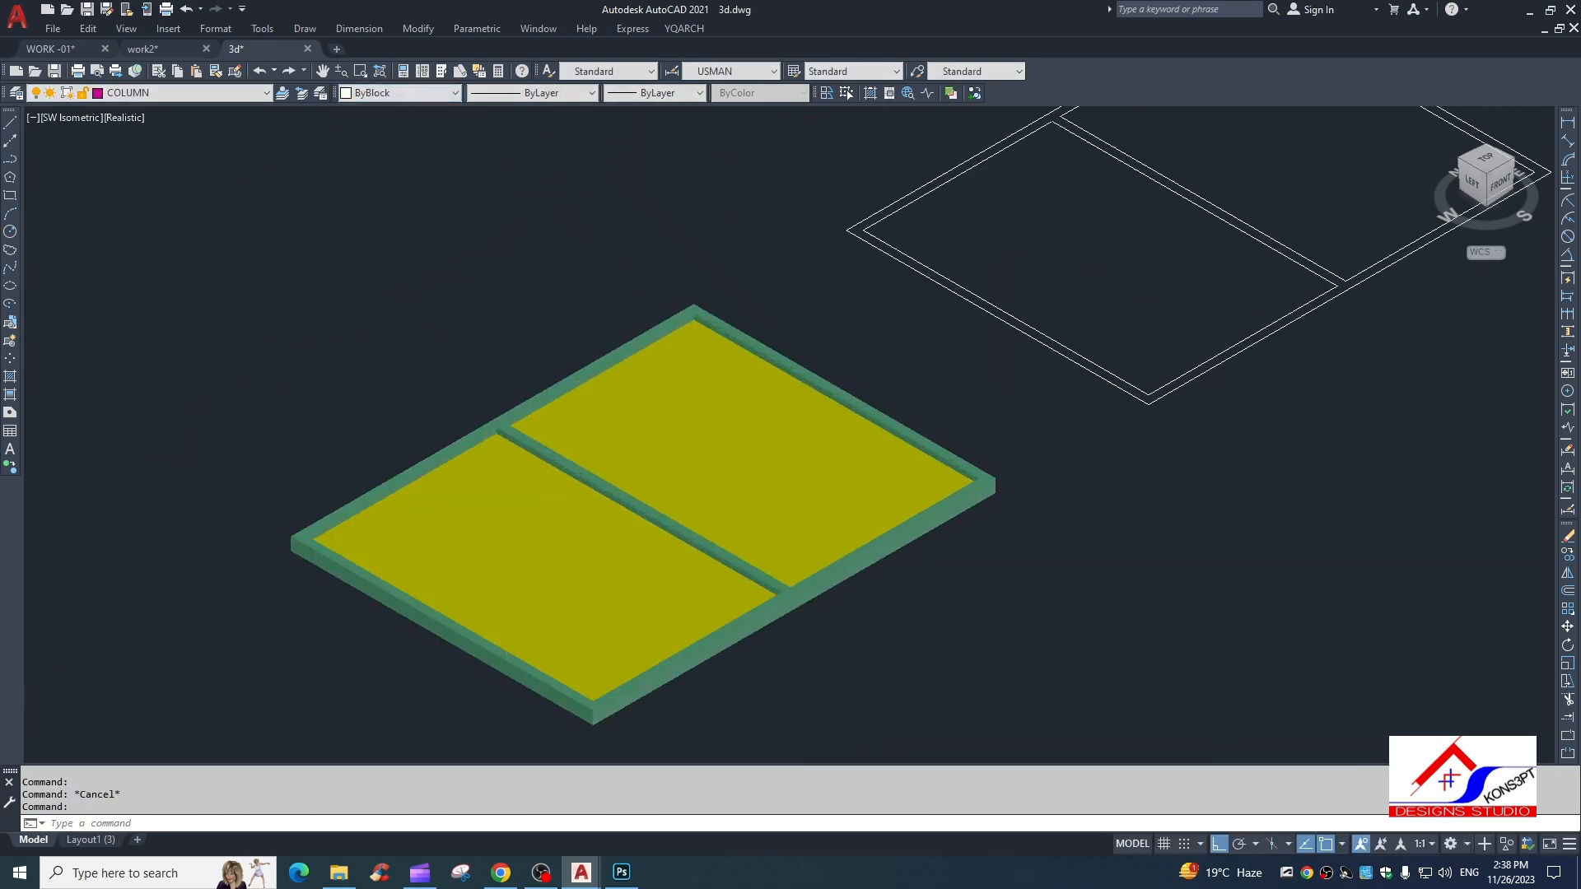
Return the display to the 2D Wireframe visual style.
scroll(930, 239, down, 2)
scroll(819, 438, up, 2)
scroll(792, 532, down, 2)
scroll(874, 613, down, 3)
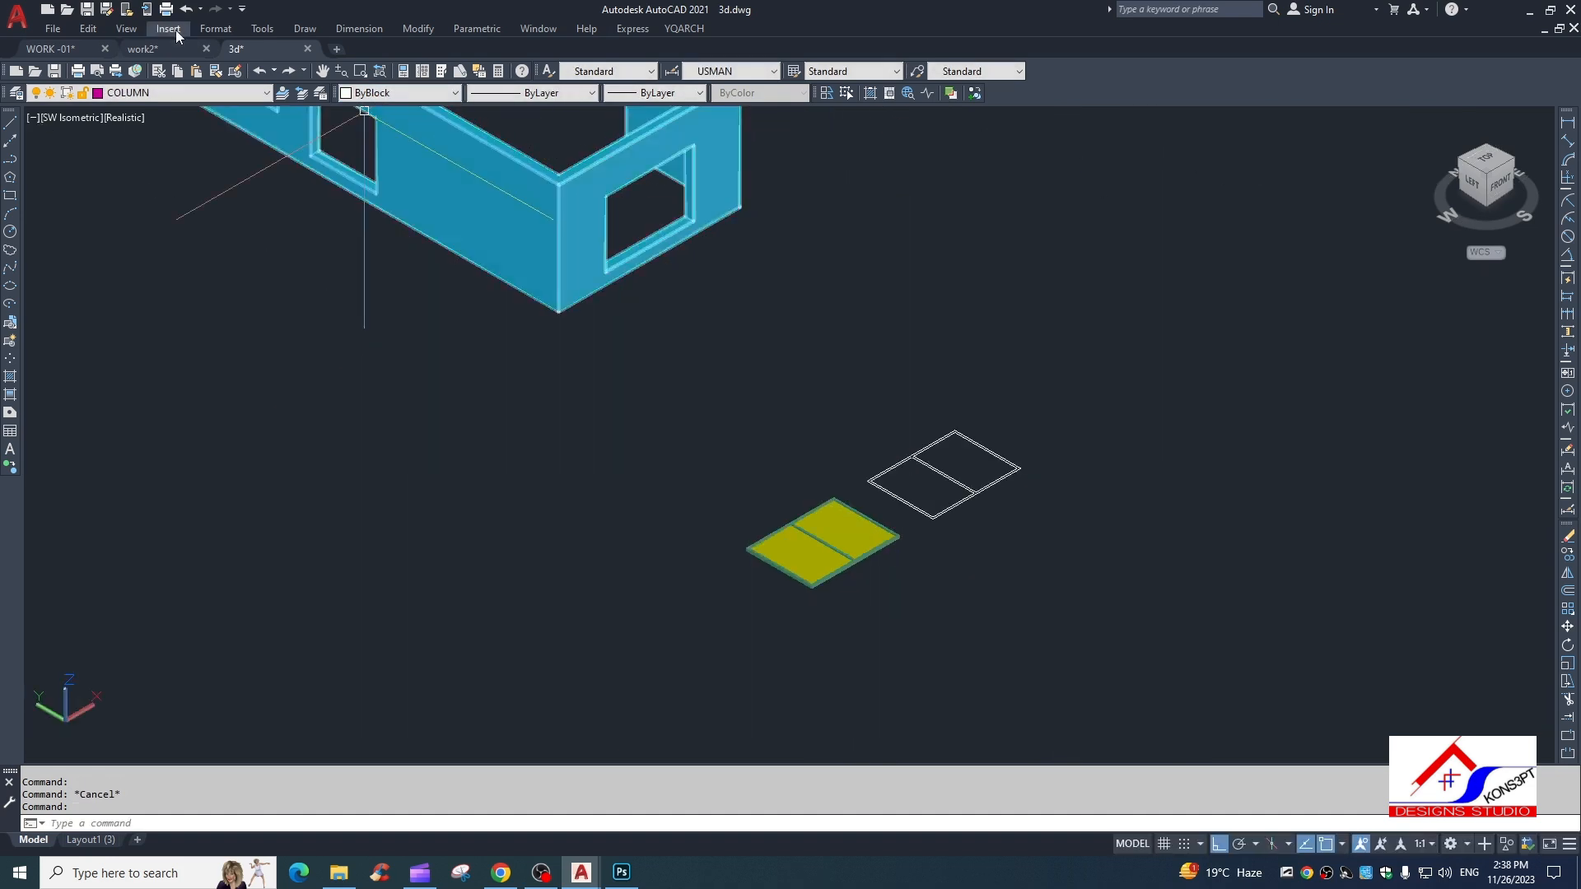
click(126, 28)
mouse_move(165, 385)
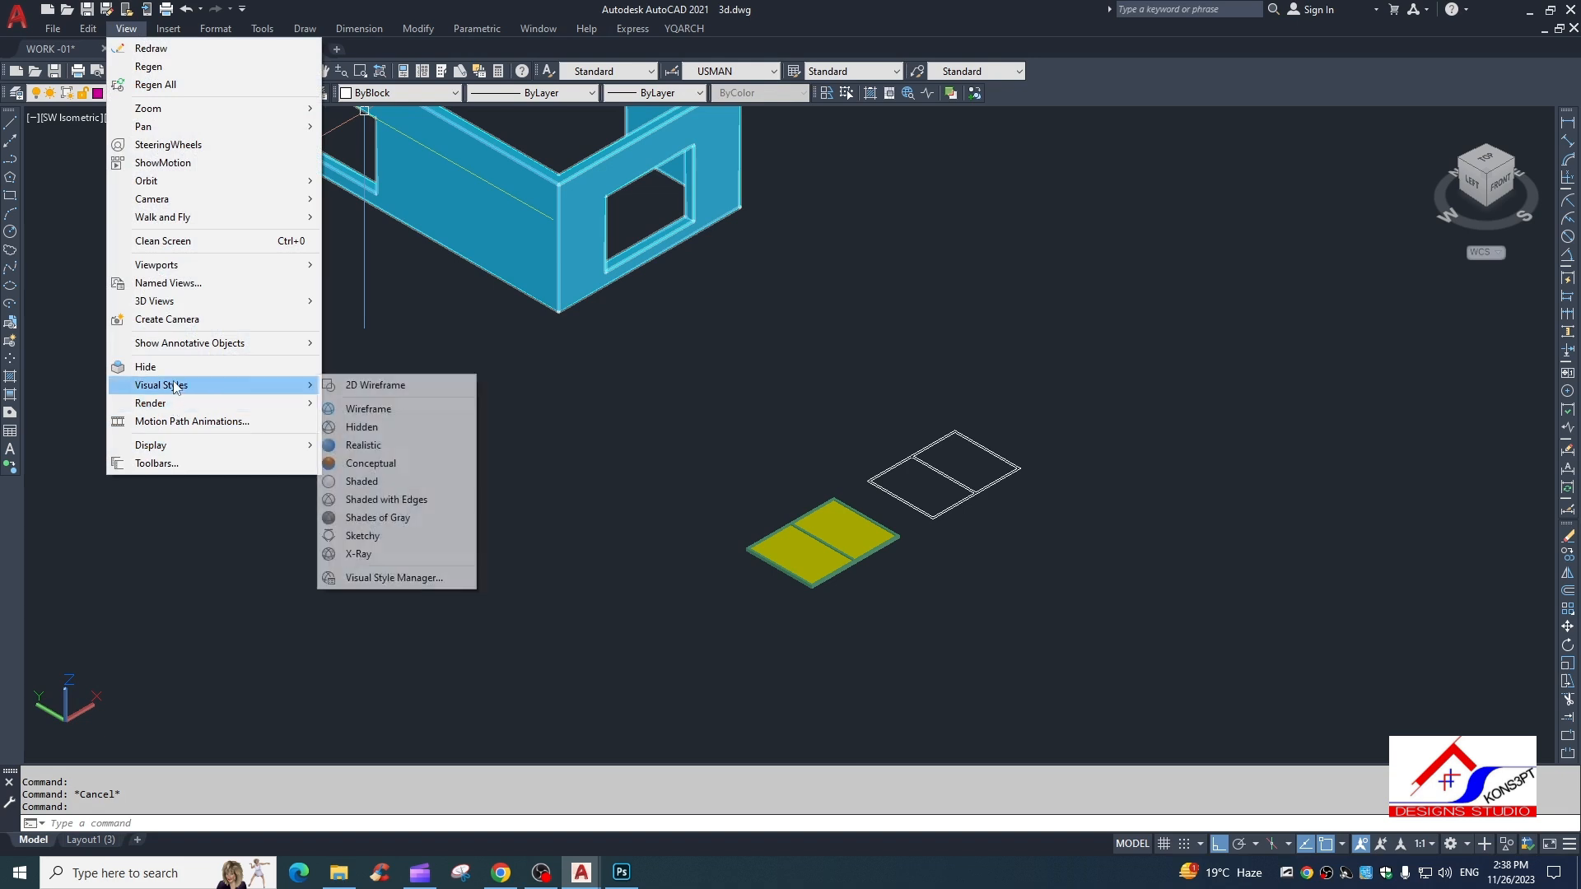
click(354, 381)
Rotate the frame and both glass panels 90 degrees upright in 3D about the frame's long front edge.
scroll(836, 542, up, 6)
key(Escape)
click(1005, 671)
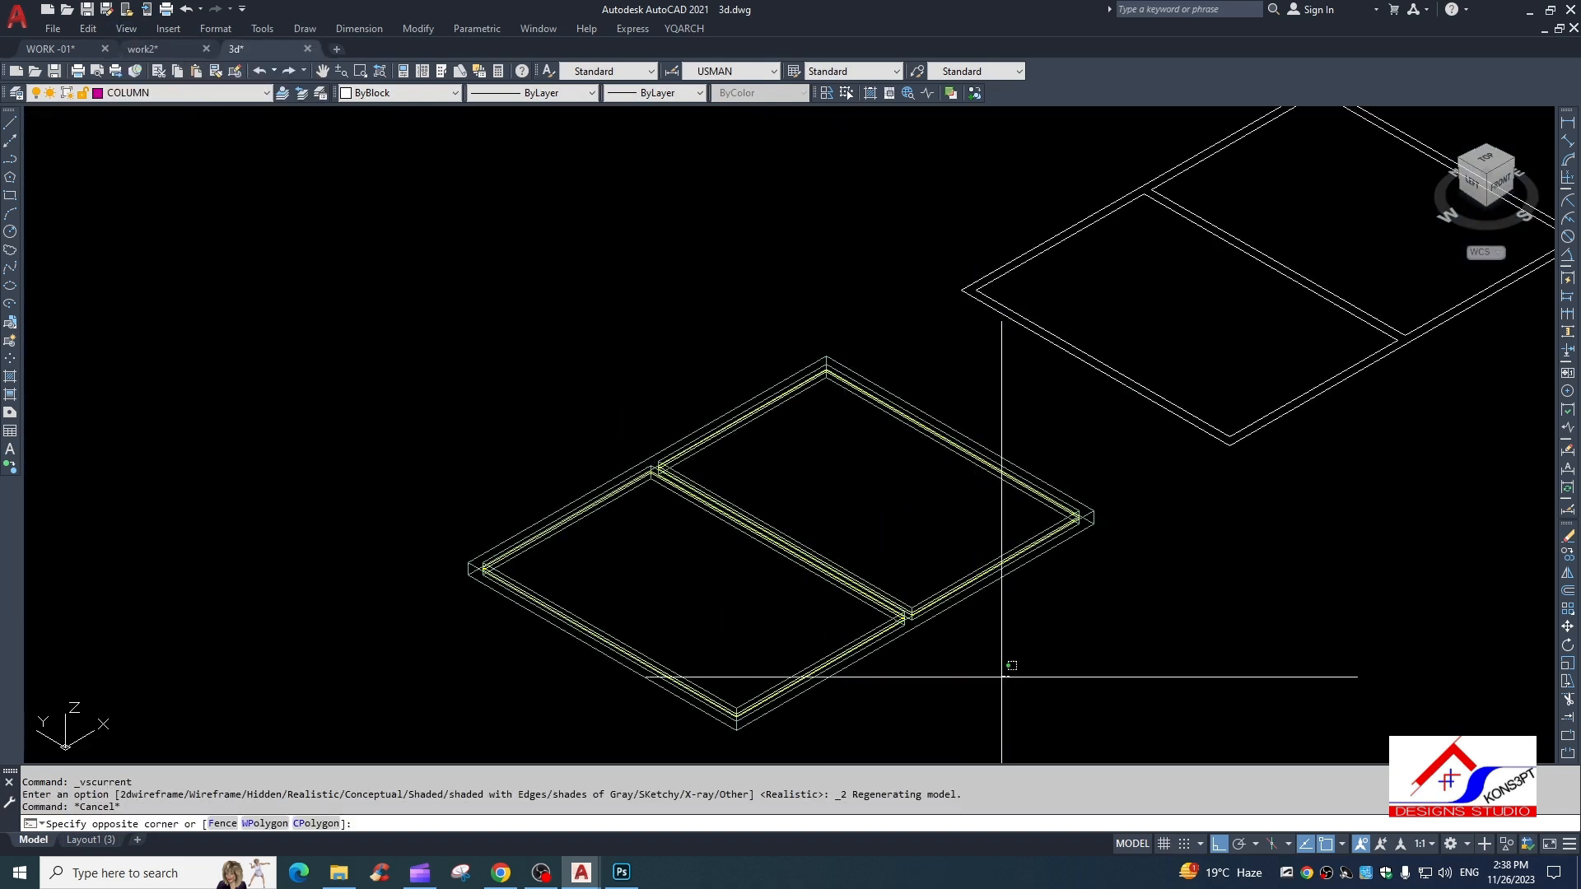
click(804, 578)
middle_drag(995, 613, 809, 487)
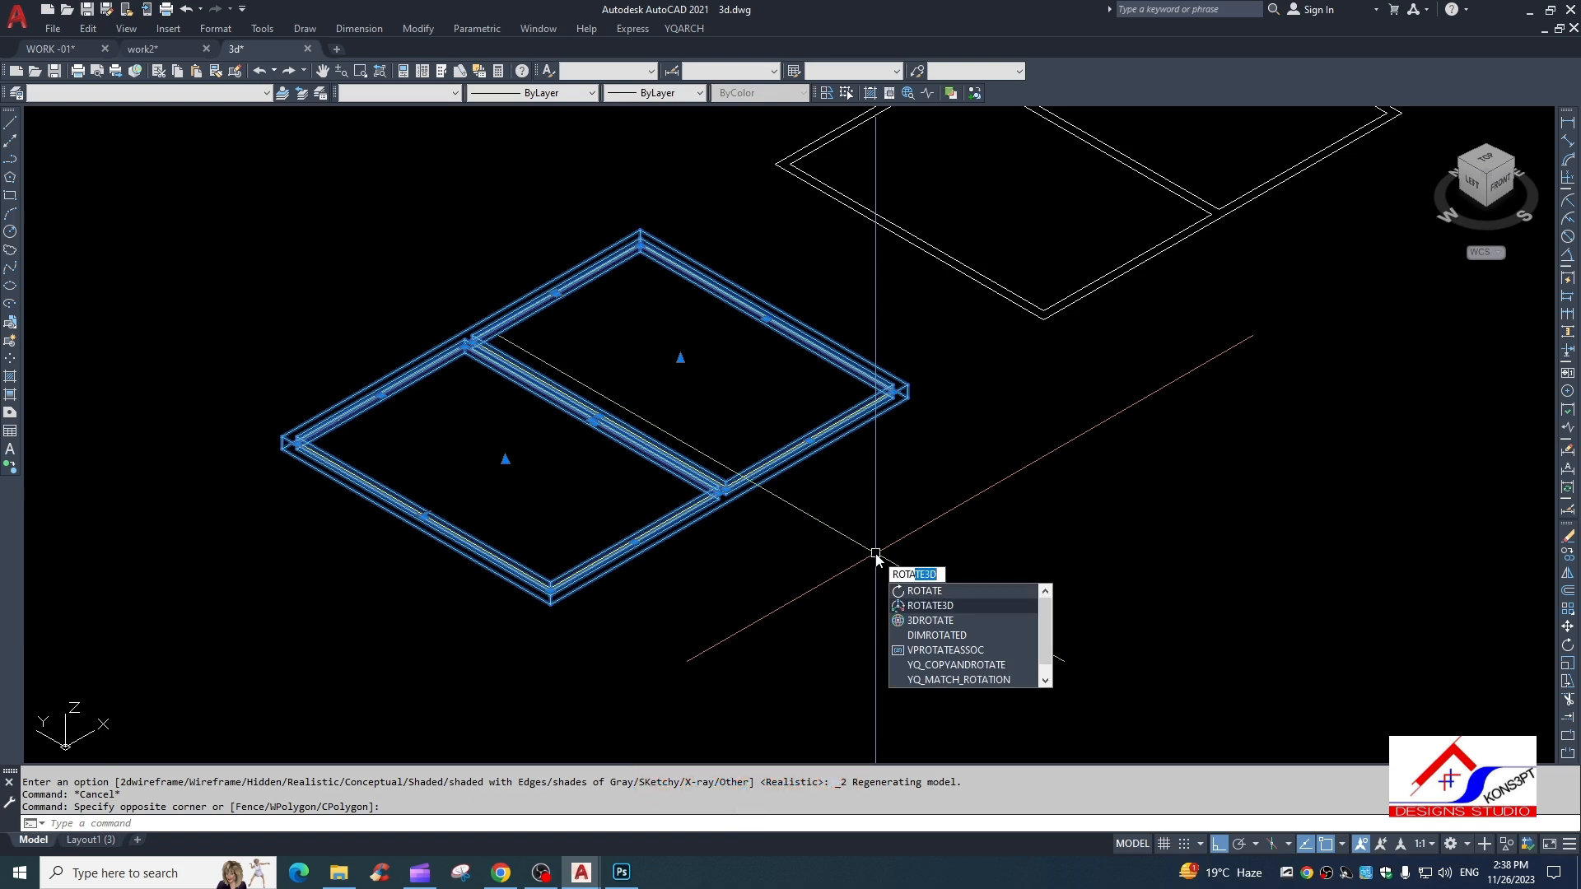
key(Return)
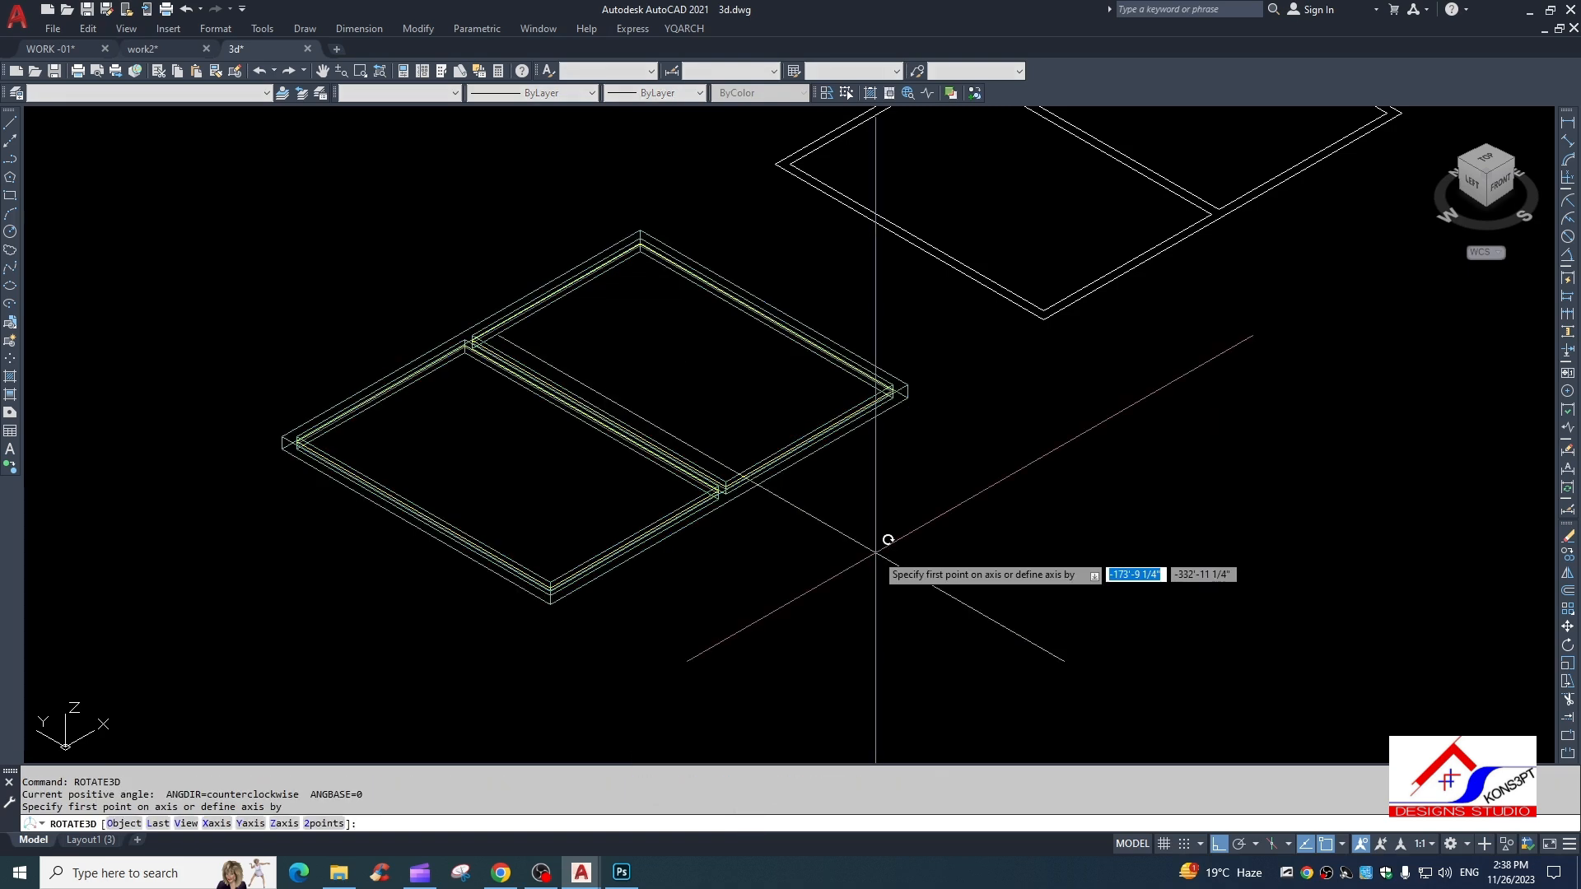
click(768, 478)
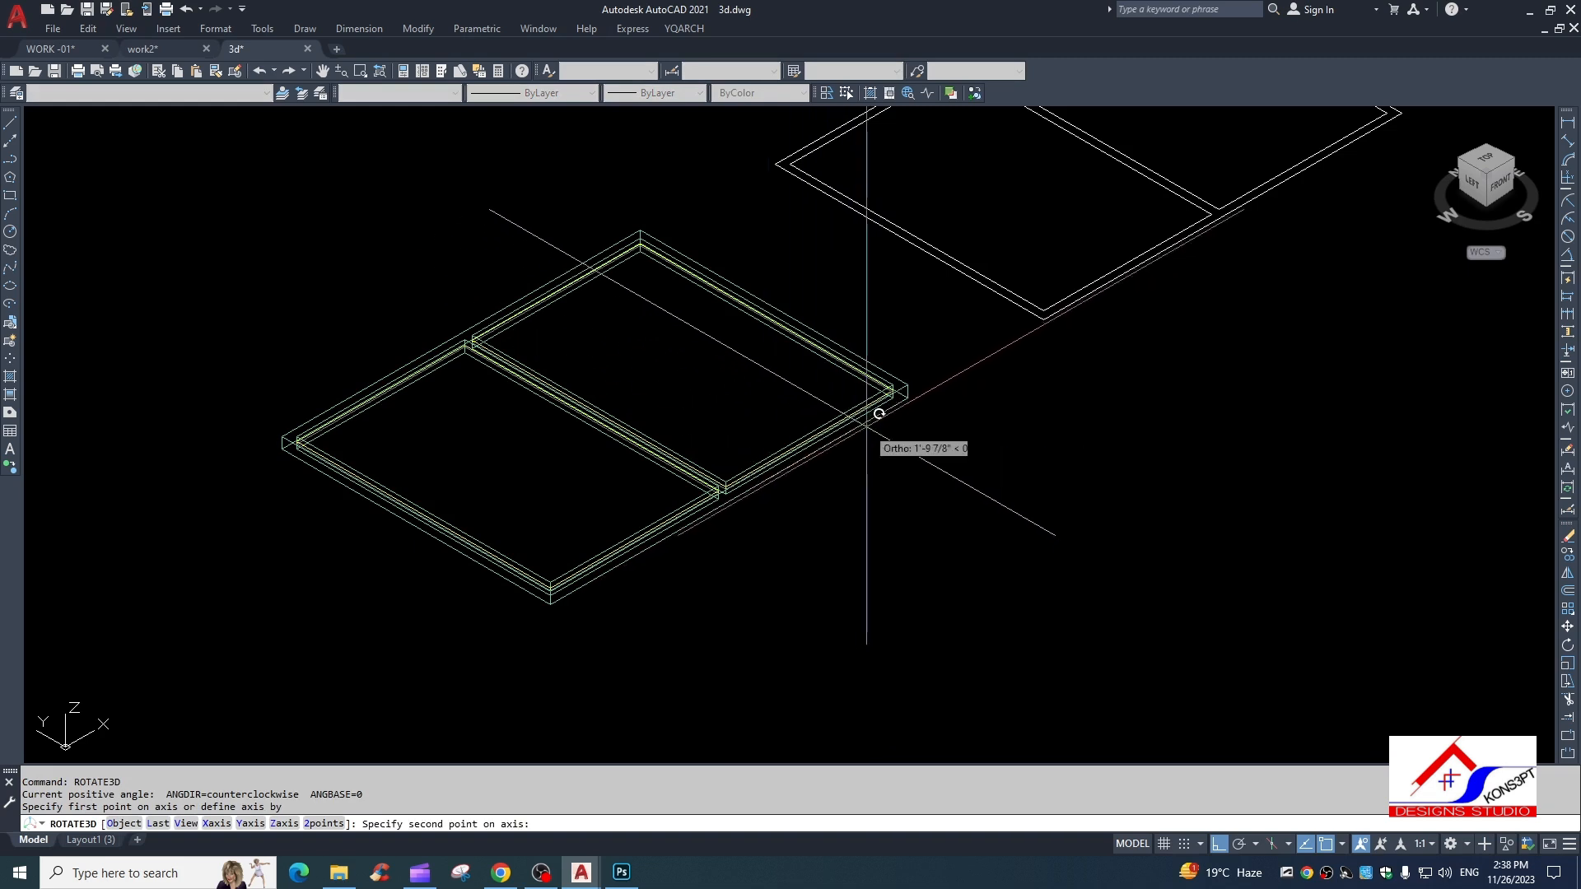
click(907, 398)
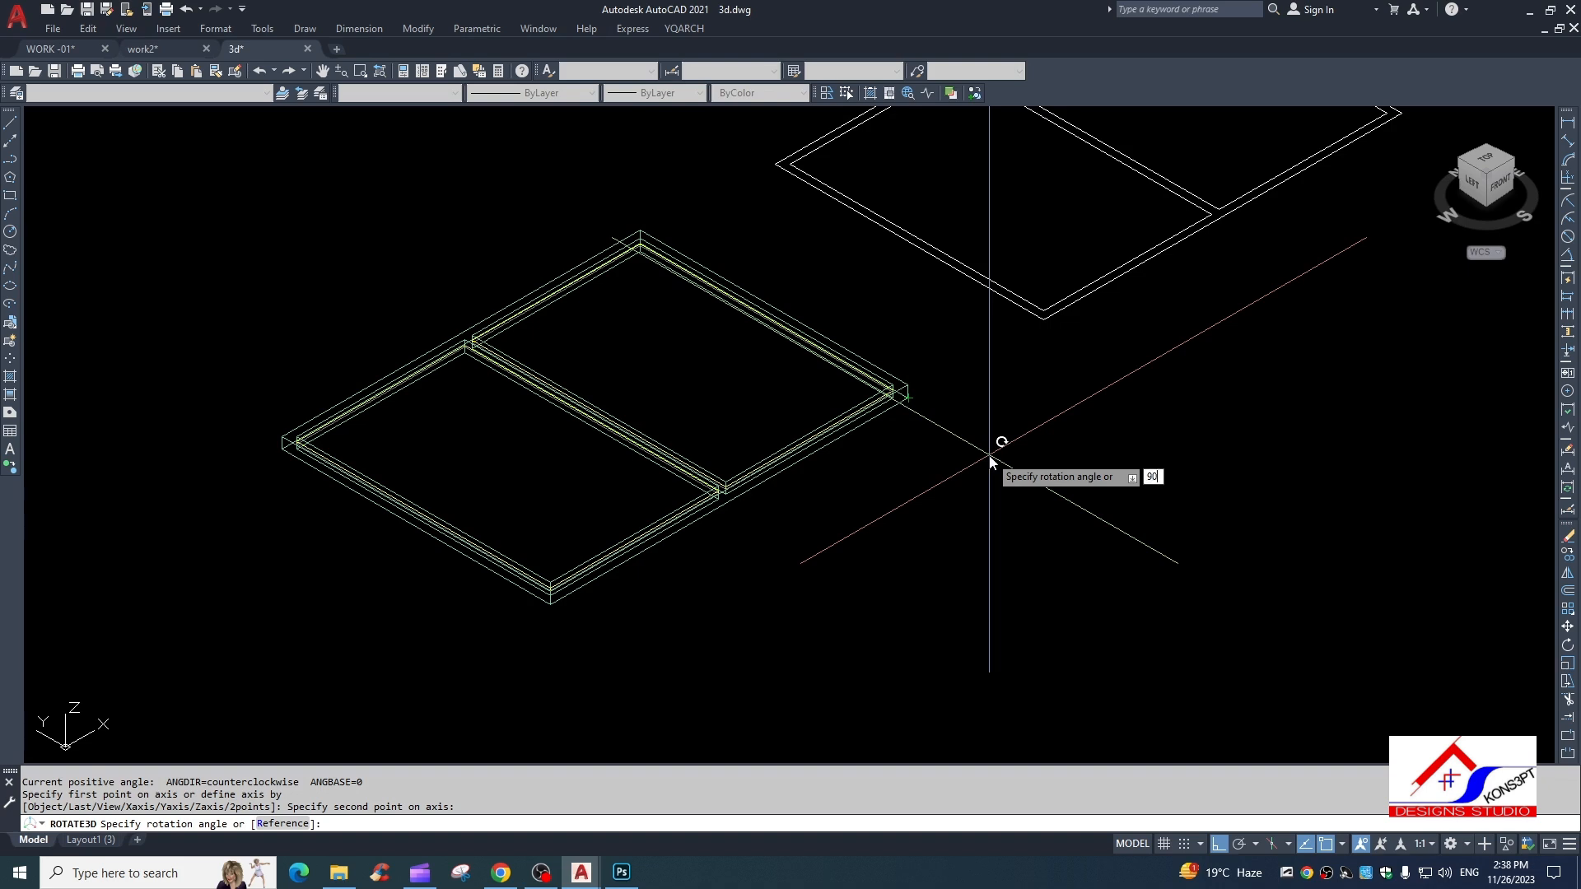
key(Return)
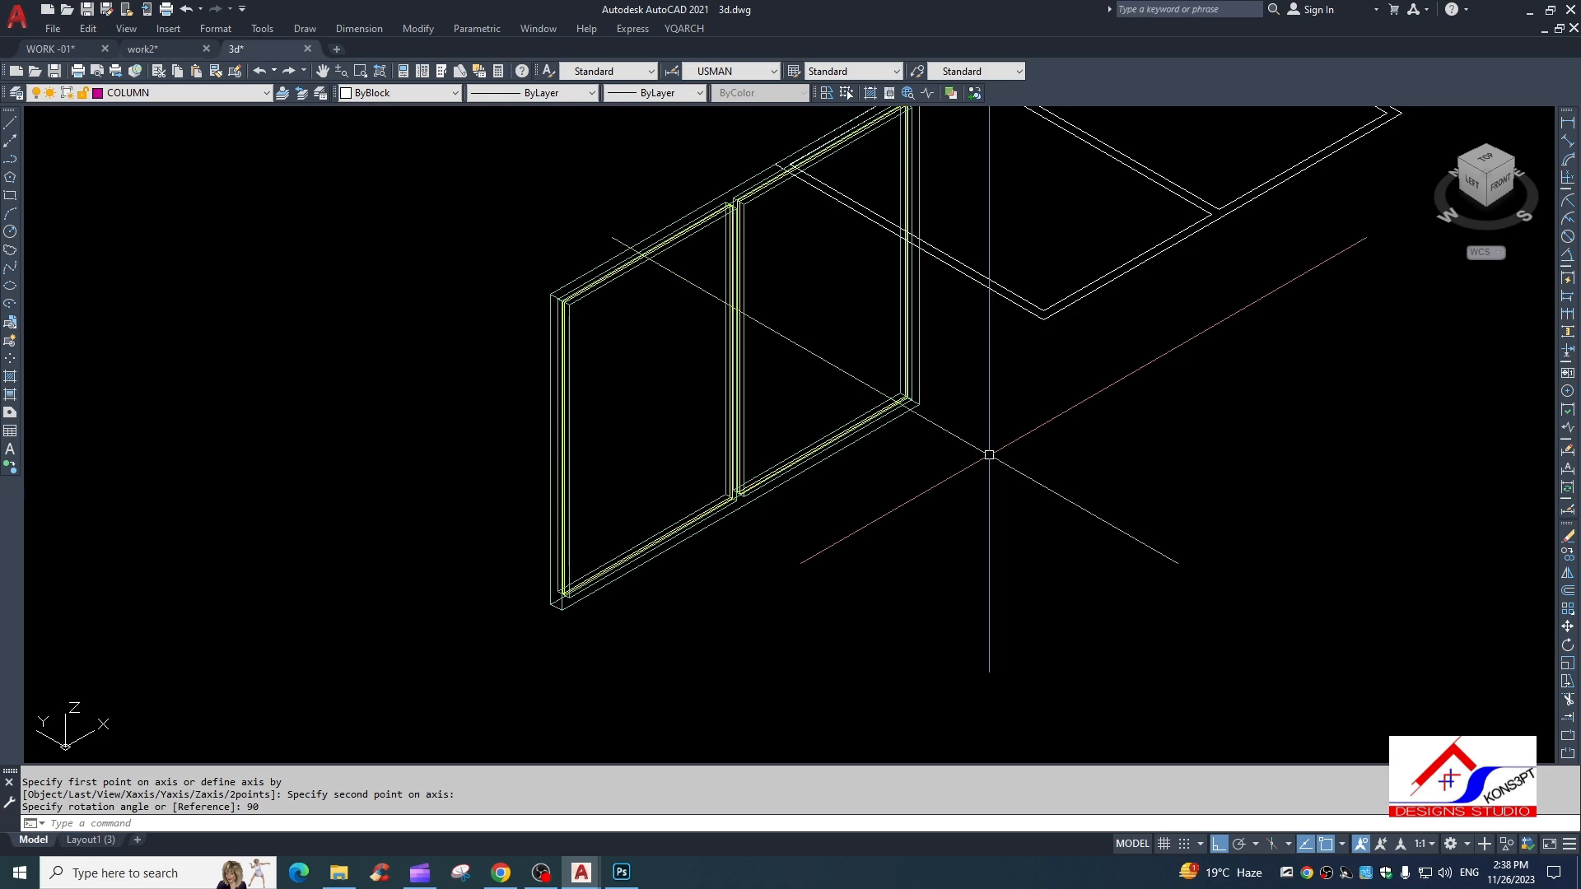
Move the upright window from its lower corner into the matching corner of the large opening in the end wall.
scroll(1018, 564, down, 4)
key(Escape)
click(924, 485)
click(844, 625)
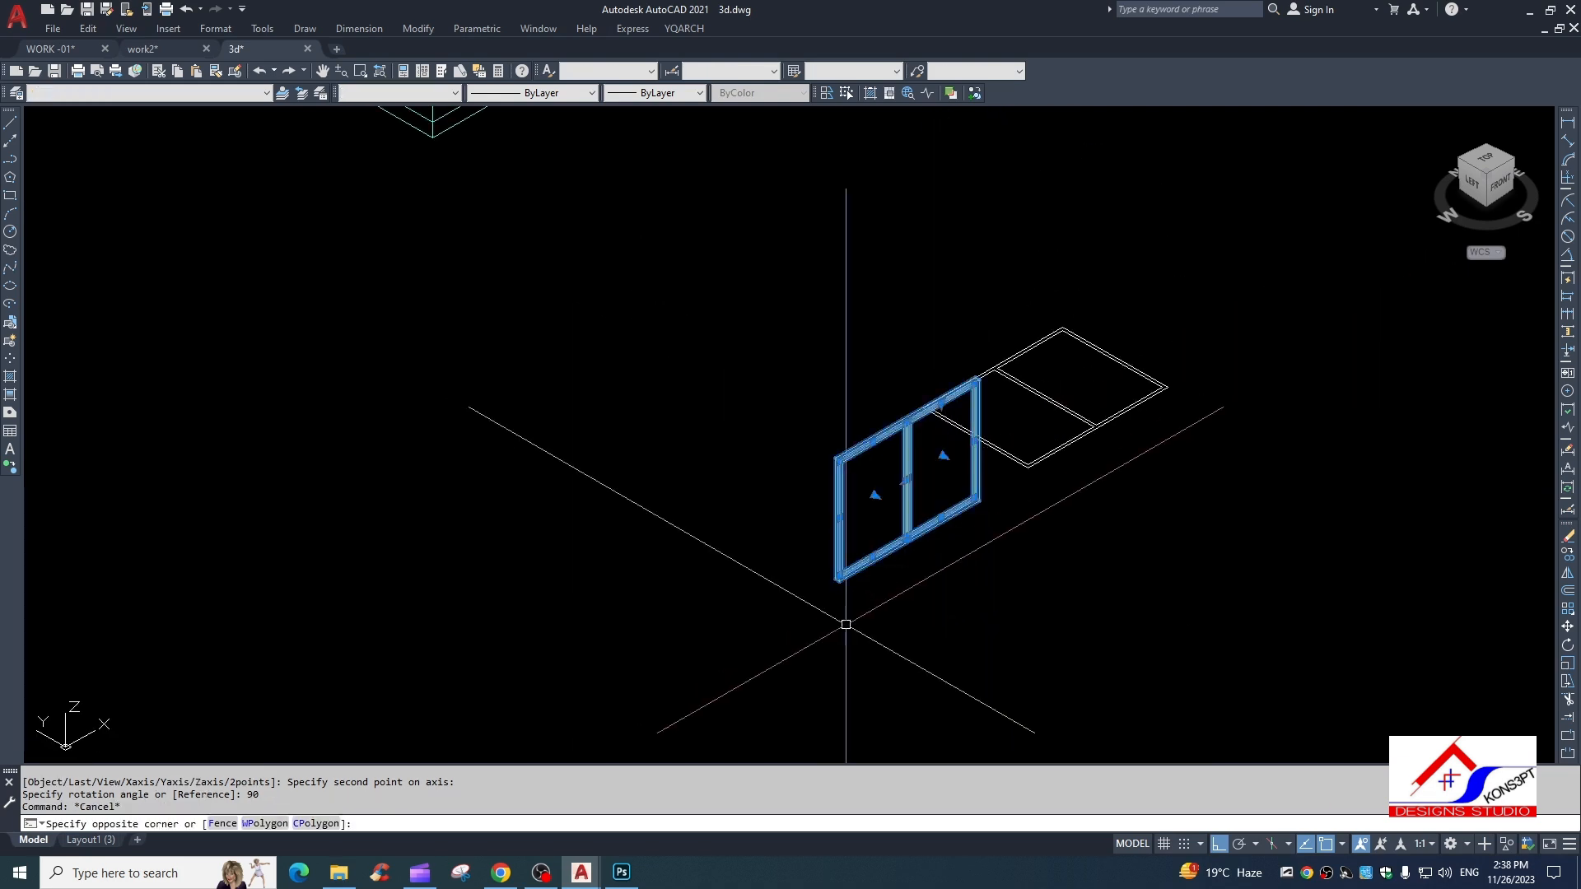
text(m)
key(Return)
scroll(840, 582, up, 5)
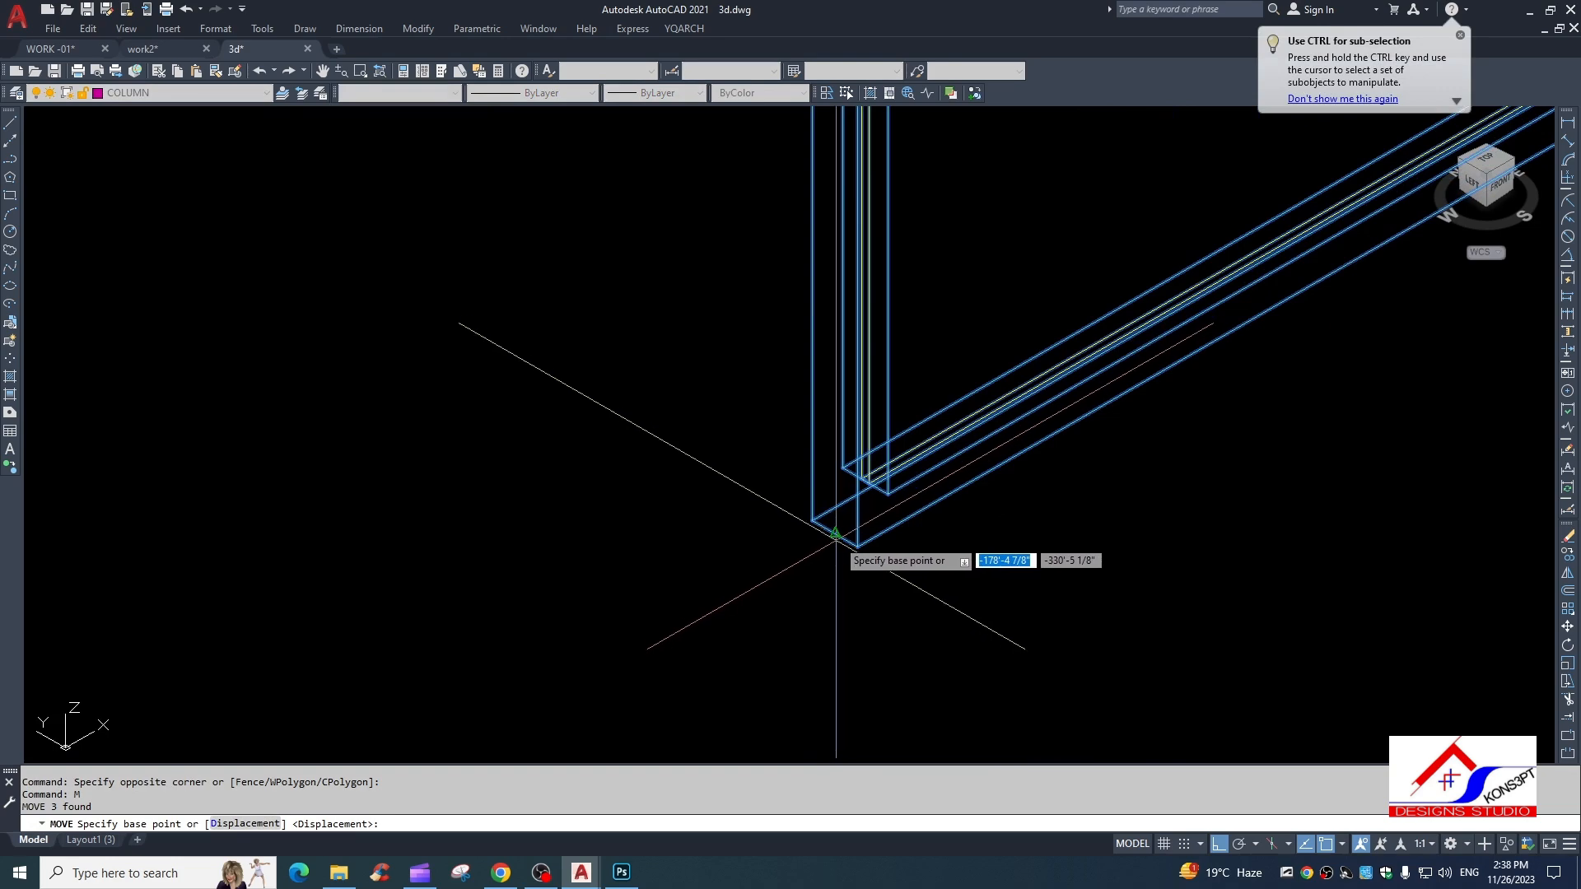
click(838, 580)
scroll(838, 579, down, 4)
scroll(780, 391, up, 6)
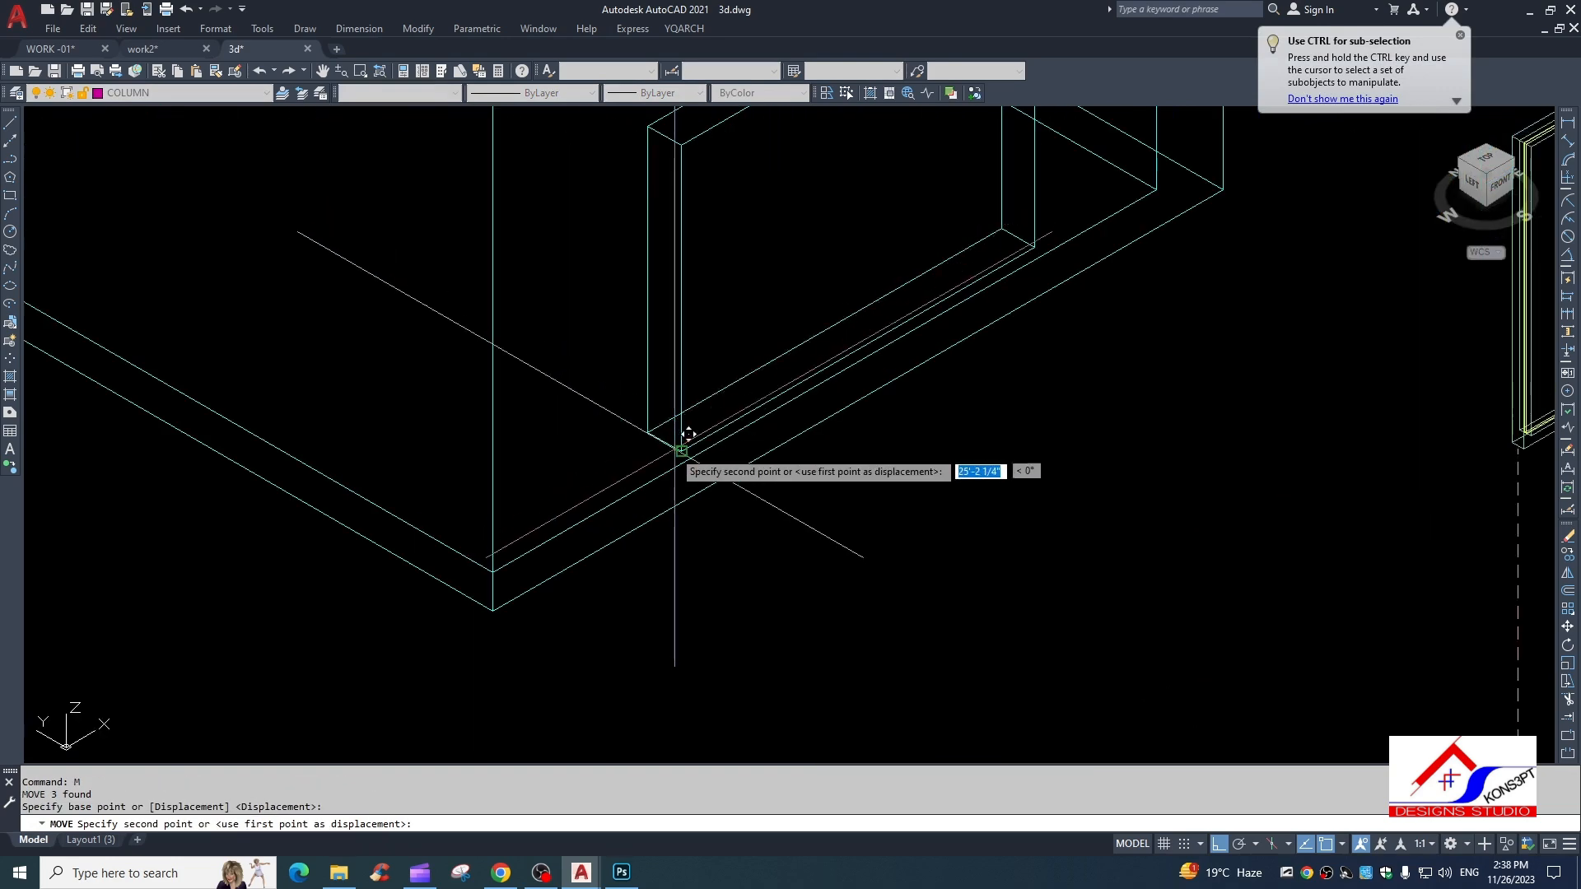
click(676, 425)
Check the length of the W1 window beside the lounge in the floor plan with a temporary aligned dimension.
scroll(806, 531, down, 4)
scroll(776, 505, up, 6)
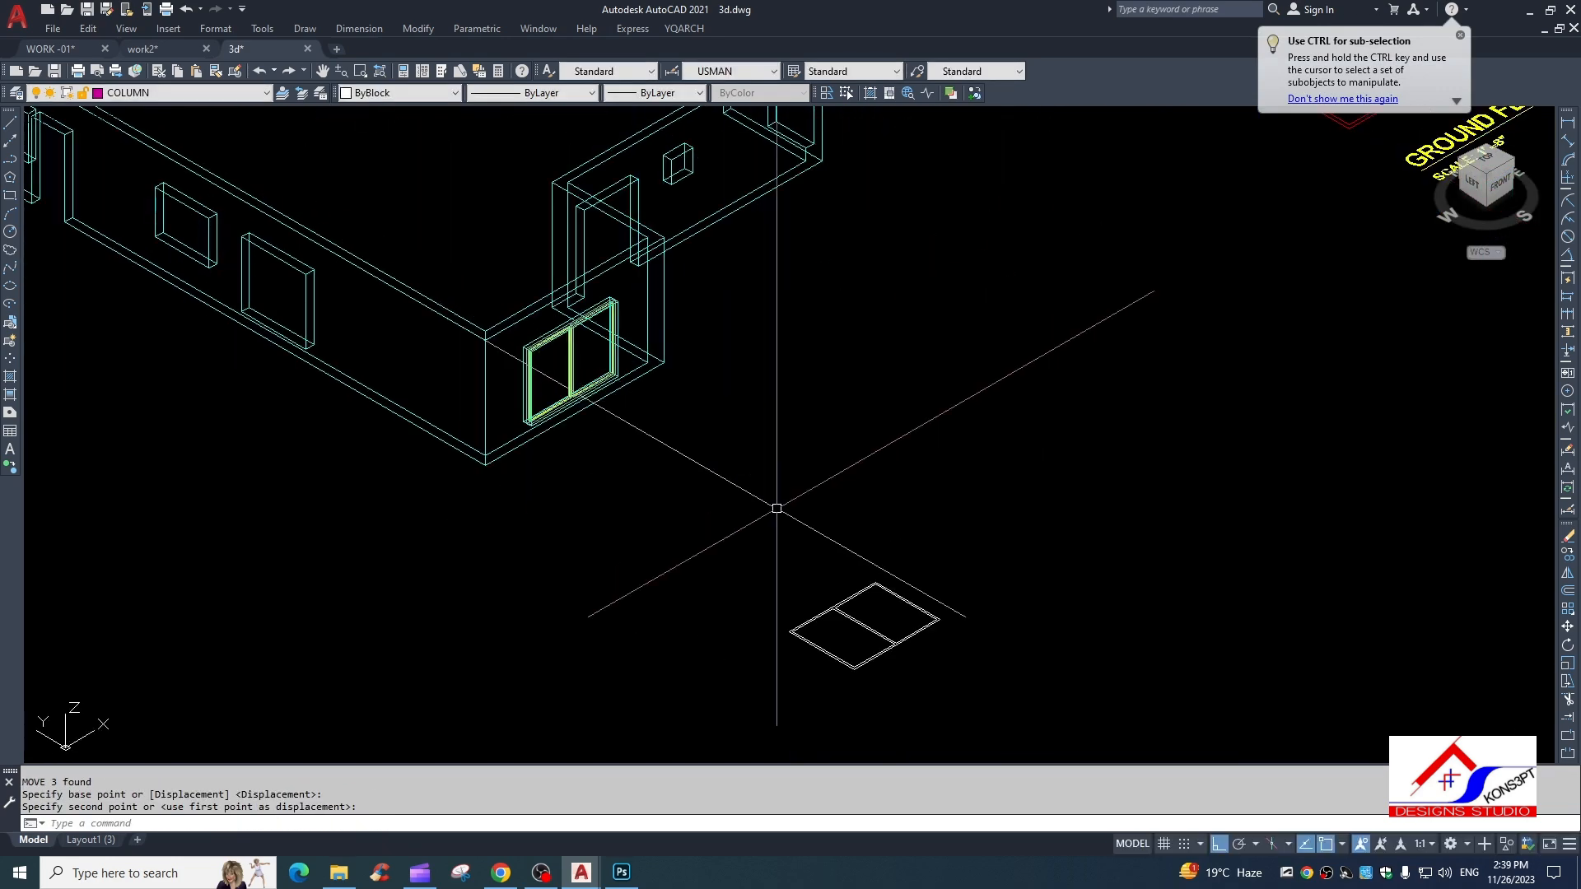
scroll(823, 404, down, 4)
scroll(733, 400, up, 2)
middle_drag(733, 400, 766, 462)
scroll(724, 473, down, 6)
middle_drag(830, 408, 742, 511)
scroll(823, 436, up, 6)
key(Escape)
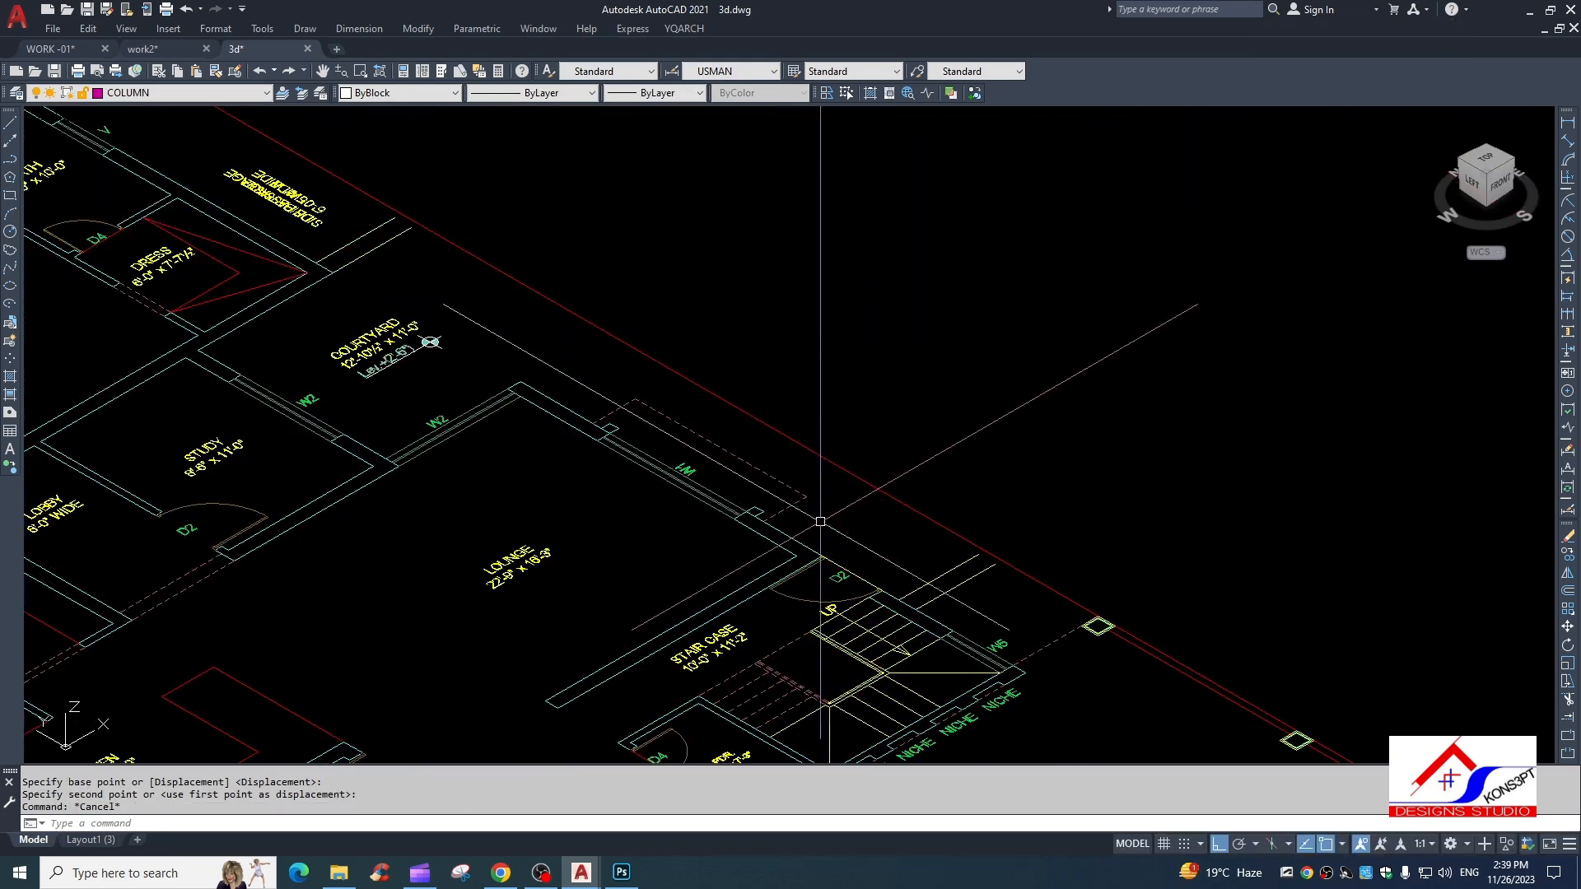
key(Return)
scroll(687, 480, up, 4)
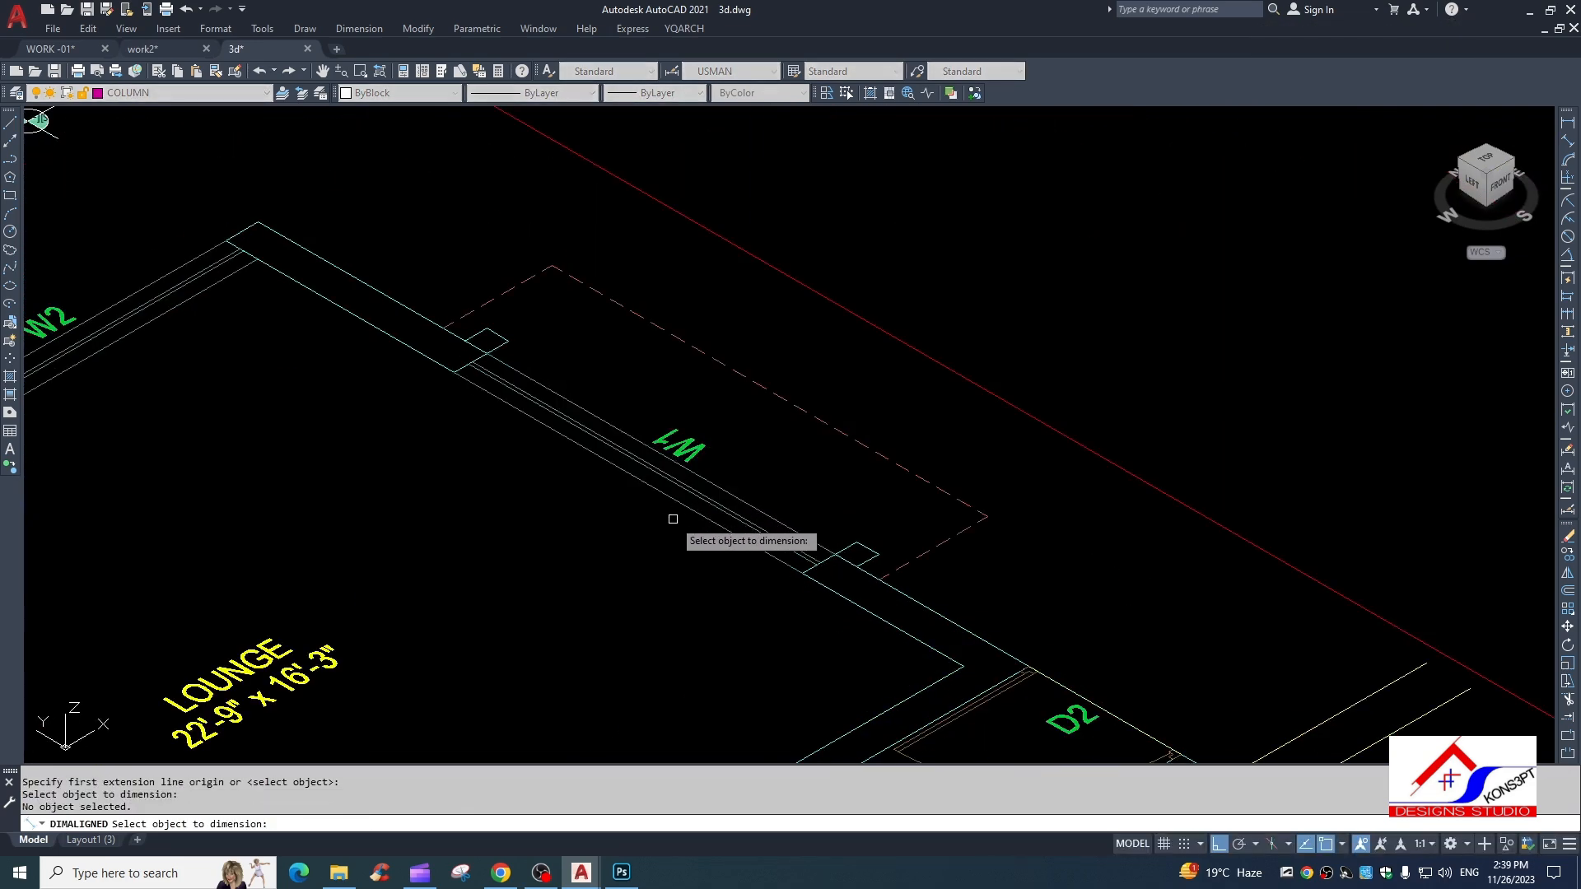
scroll(671, 514, down, 5)
scroll(458, 527, up, 6)
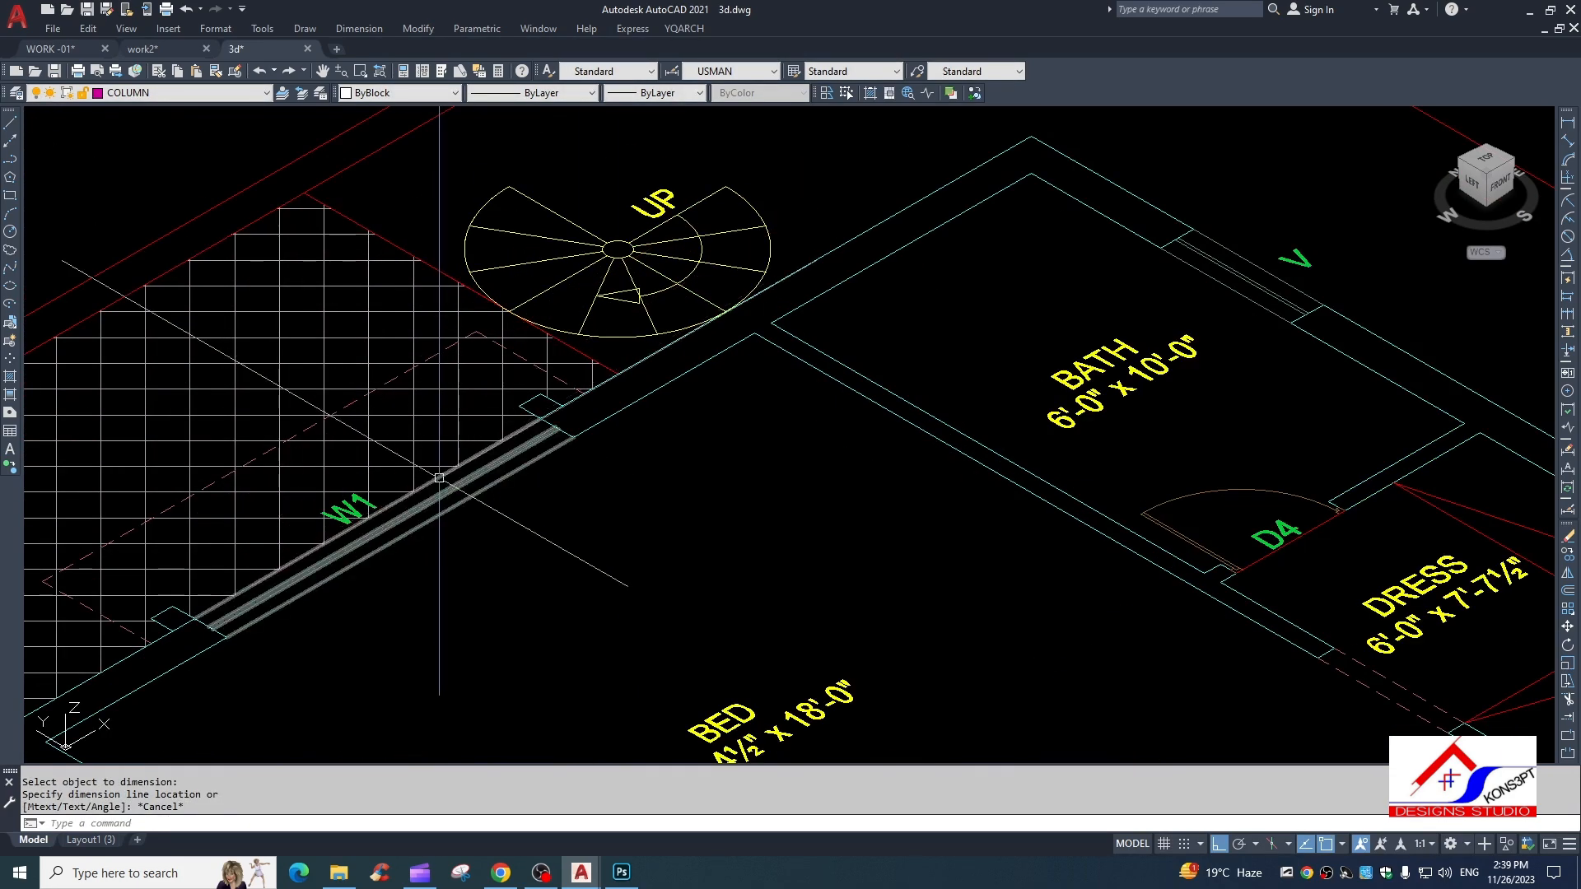
key(Escape)
Check the length of the W2 window beside the dining room in the floor plan with a temporary aligned dimension.
scroll(461, 535, down, 8)
middle_drag(461, 535, 436, 284)
scroll(610, 427, up, 6)
middle_drag(580, 428, 598, 532)
scroll(256, 594, up, 4)
key(Return)
key(Return)
click(384, 539)
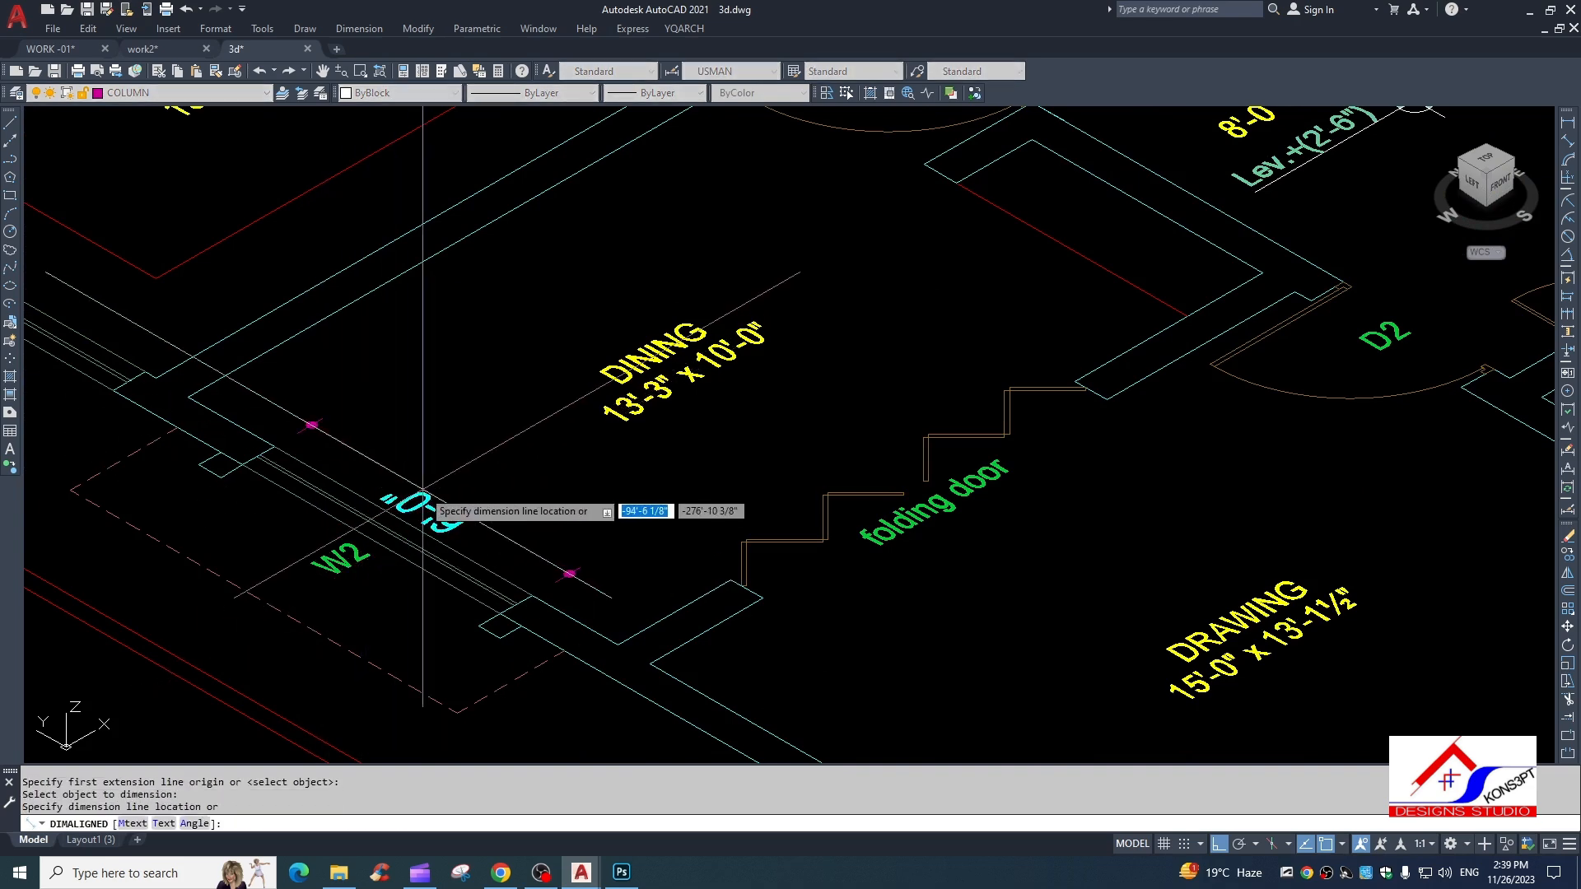
scroll(465, 502, down, 6)
key(Escape)
scroll(465, 502, down, 4)
scroll(679, 512, up, 2)
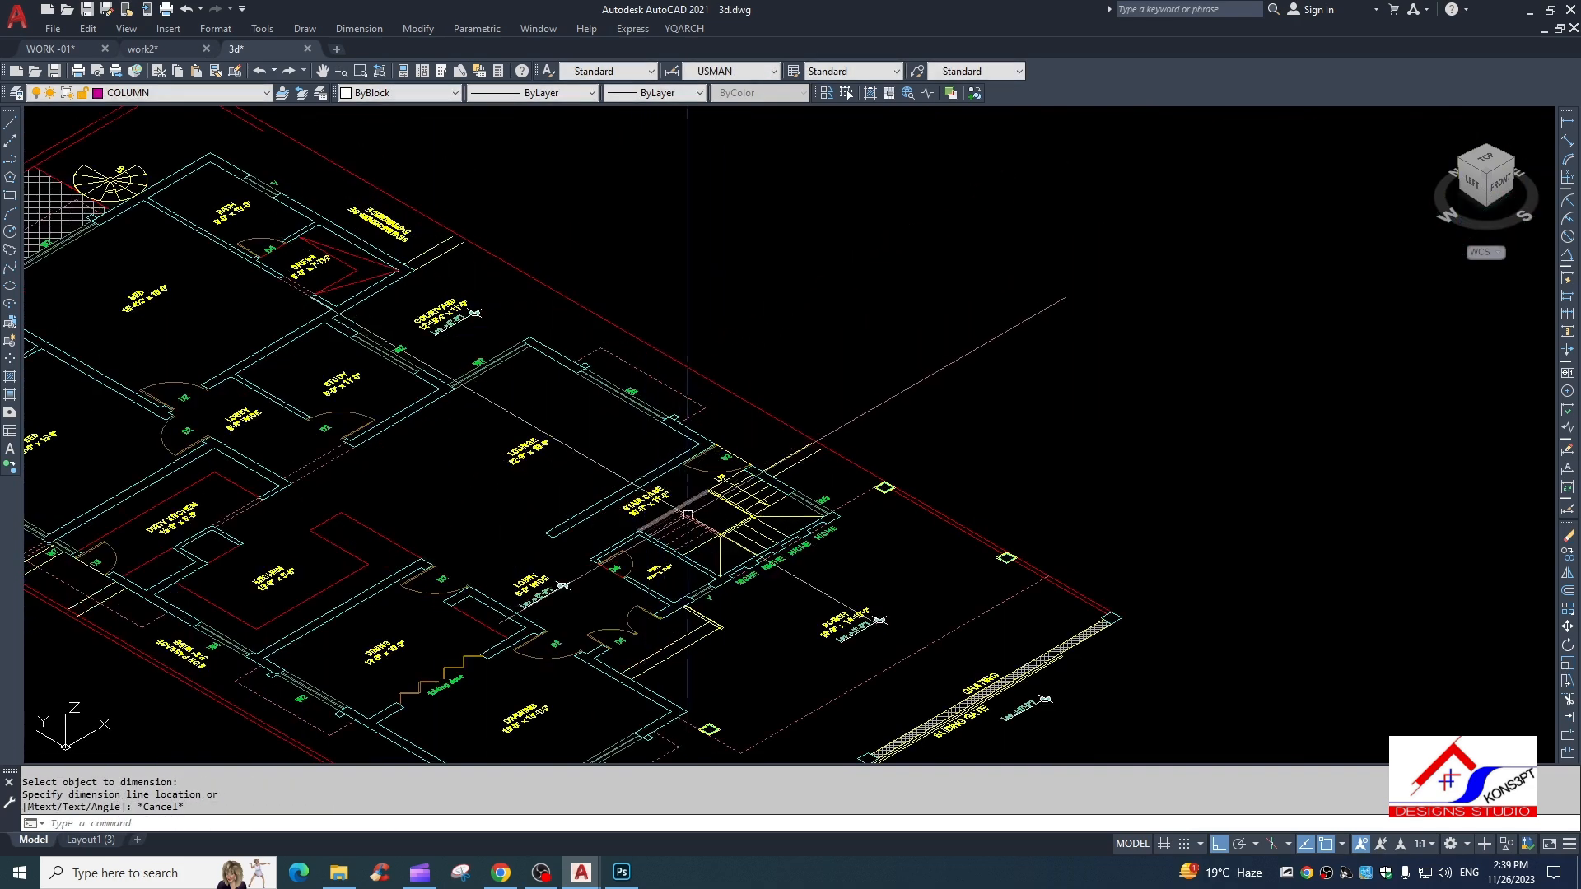
Check the length of the W2 window beside the study in the floor plan with a temporary aligned dimension.
middle_drag(601, 437, 706, 472)
scroll(494, 399, up, 6)
key(space)
key(space)
click(583, 429)
key(Escape)
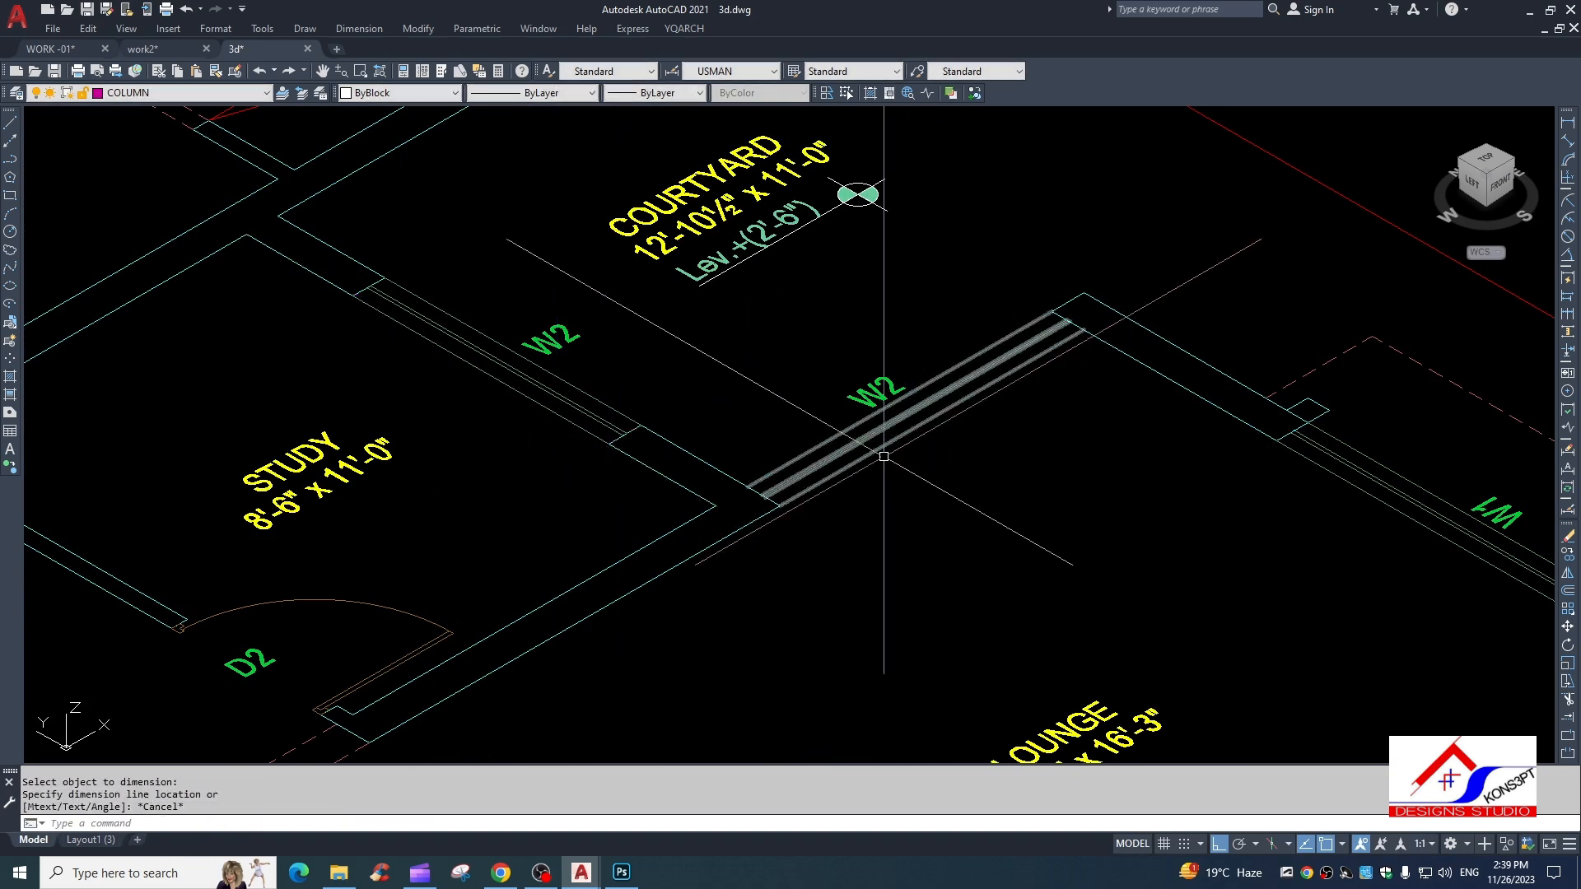
Check the length of the W2 window between the courtyard and the lounge with a temporary aligned dimension.
scroll(1056, 400, down, 4)
key(space)
key(space)
scroll(1012, 401, up, 2)
click(1014, 397)
scroll(1024, 425, up, 4)
key(Escape)
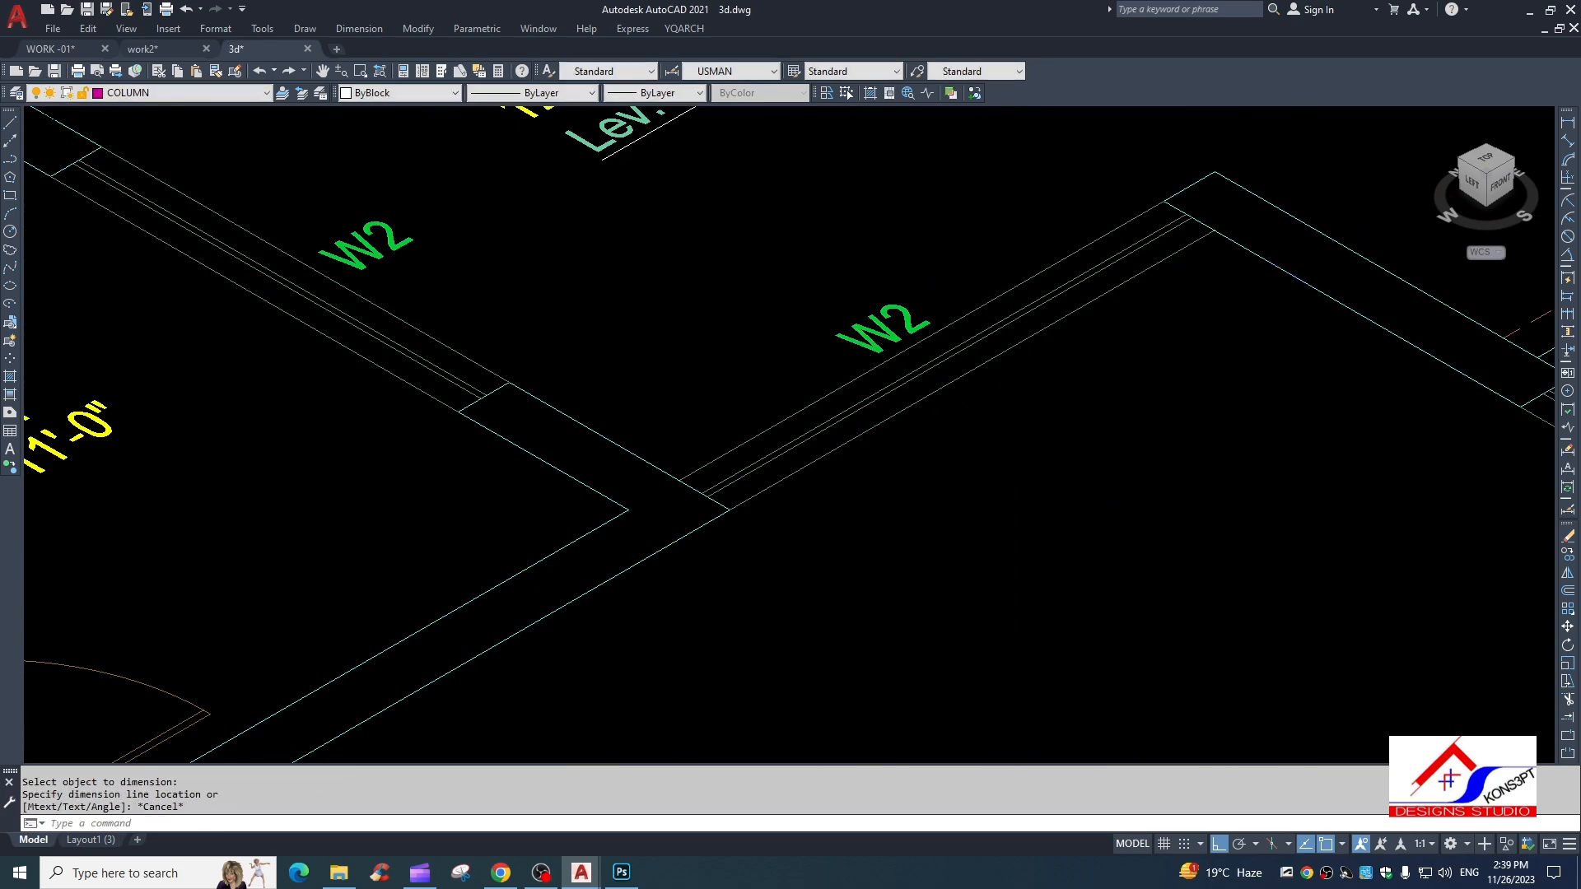
Check the length of the W2 window of the bedroom next to the dirty kitchen with a temporary aligned dimension.
scroll(1025, 425, down, 6)
middle_drag(697, 434, 778, 532)
scroll(778, 533, up, 8)
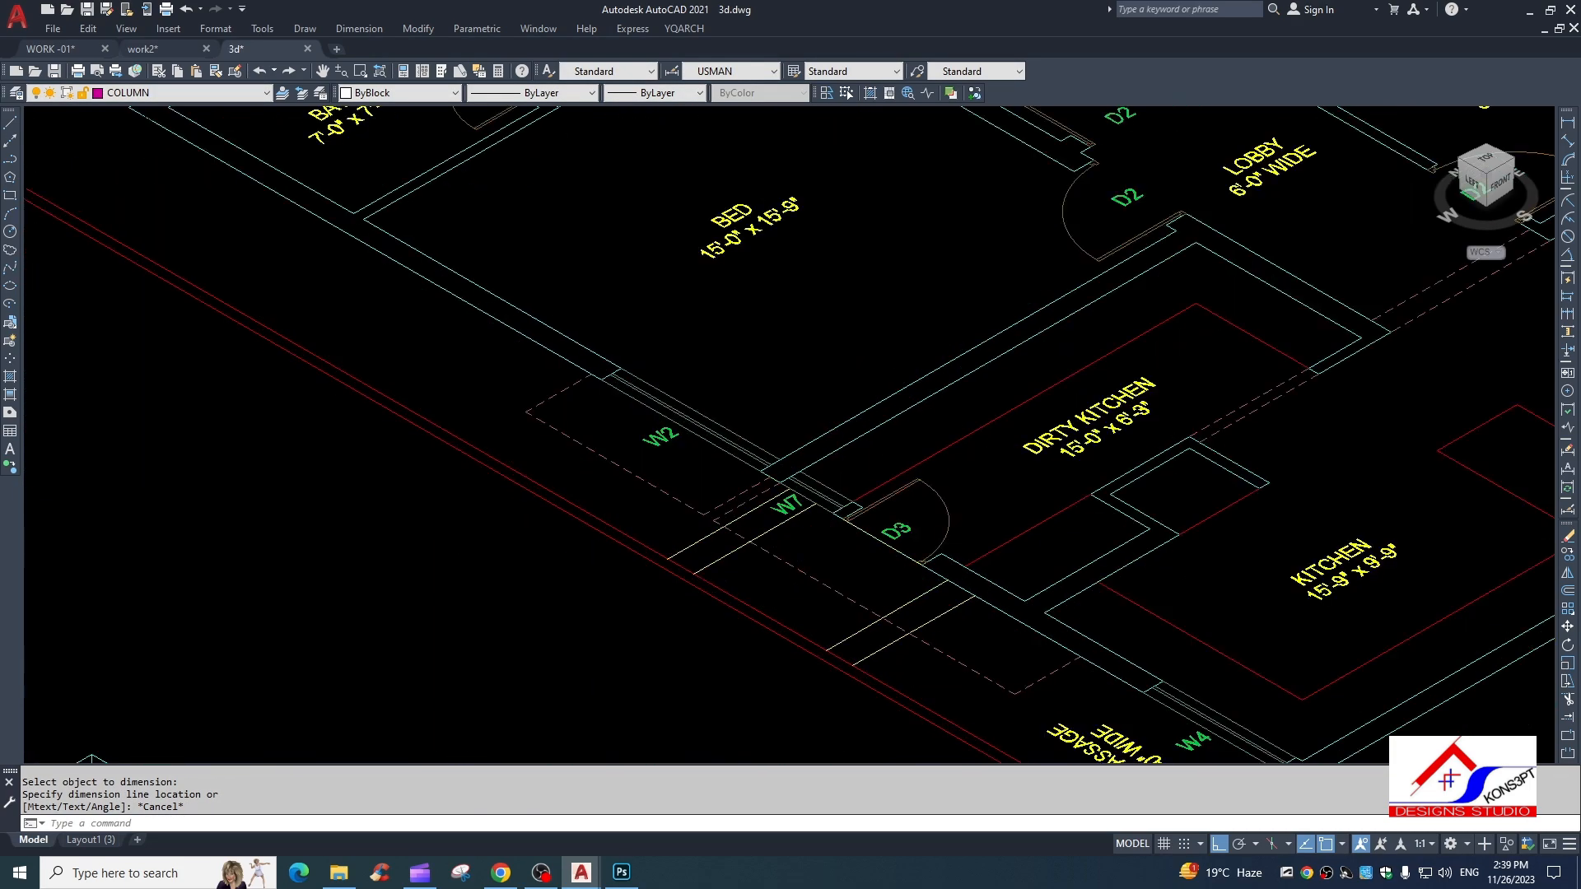
key(space)
key(space)
click(756, 404)
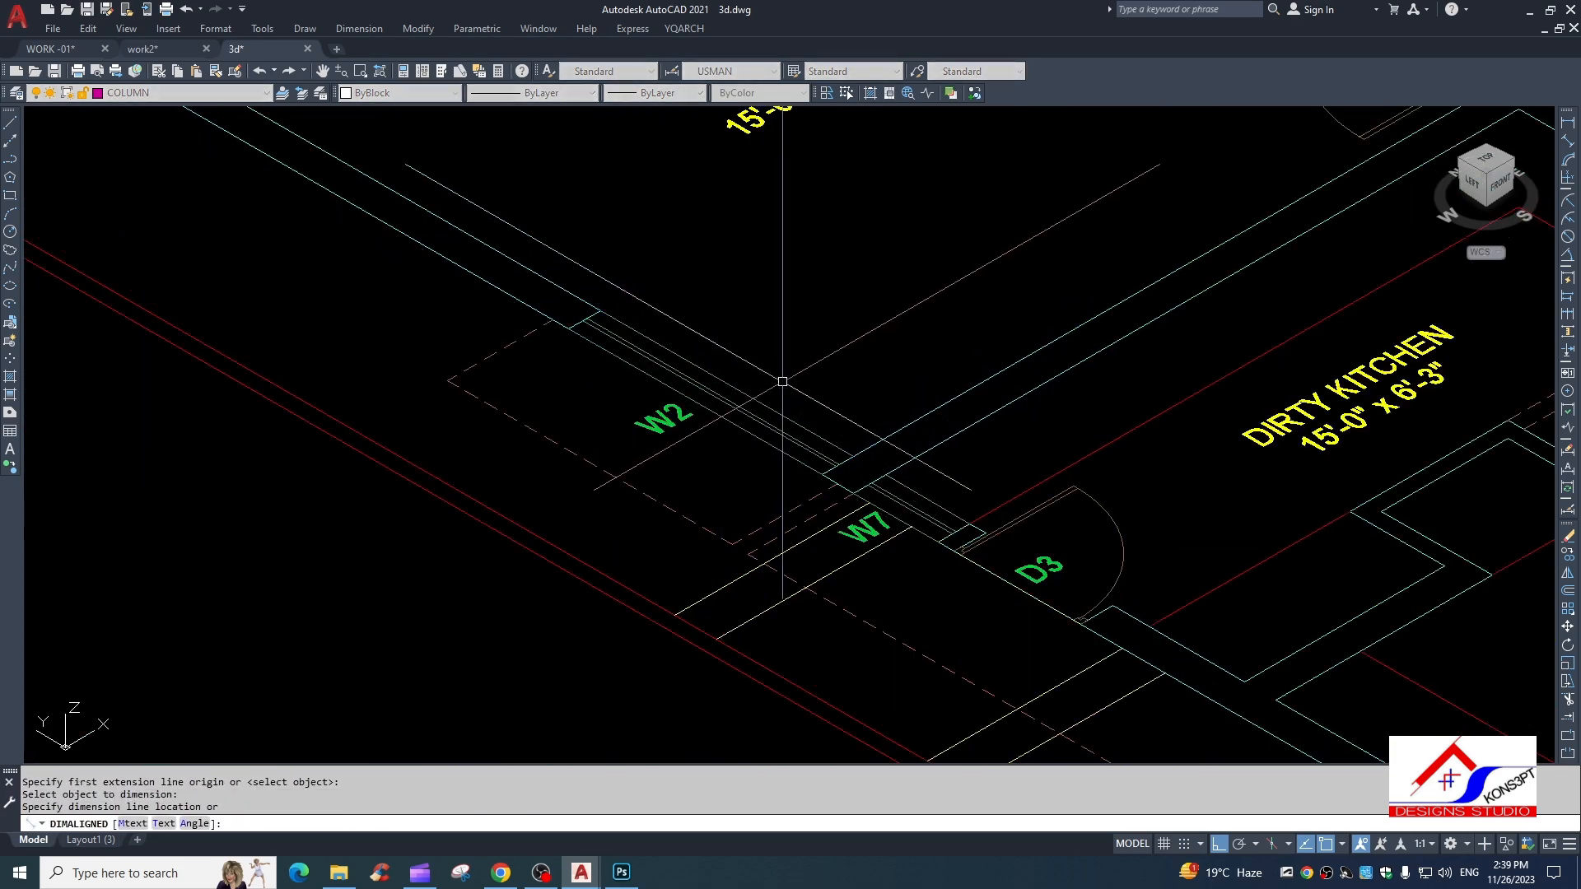
key(Escape)
Copy the placed window with its frame and both glass panels into the large opening of the opposite end wall.
scroll(783, 377, down, 8)
middle_drag(836, 465, 755, 426)
scroll(755, 426, down, 2)
middle_drag(993, 591, 689, 420)
scroll(331, 491, up, 5)
middle_drag(331, 490, 464, 609)
key(Escape)
click(371, 353)
click(646, 636)
key(space)
scroll(544, 461, up, 6)
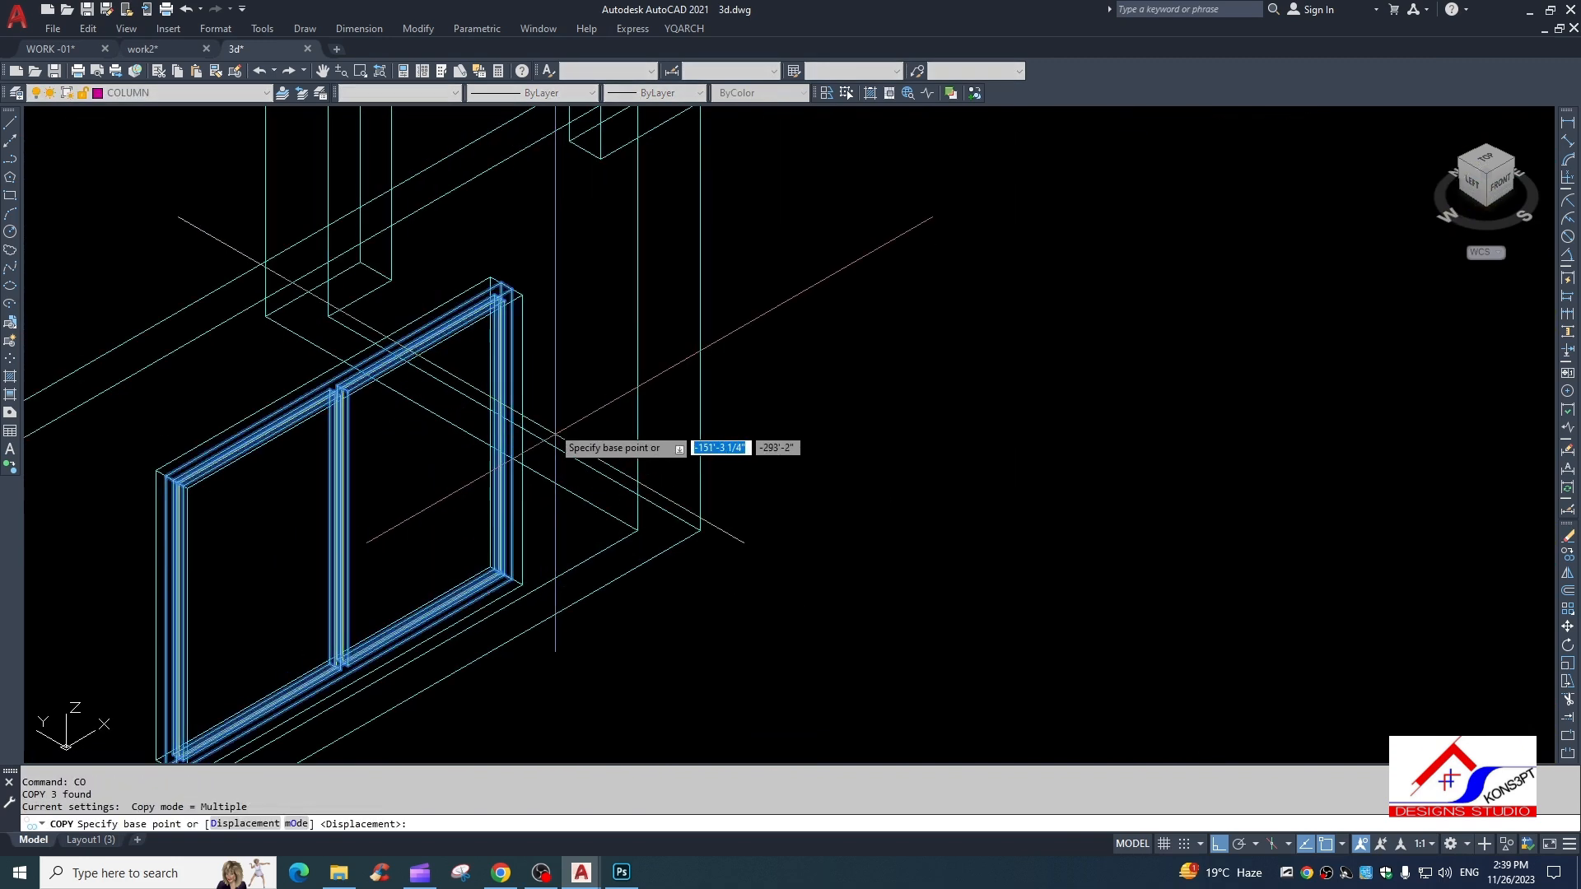
click(506, 336)
scroll(724, 568, down, 8)
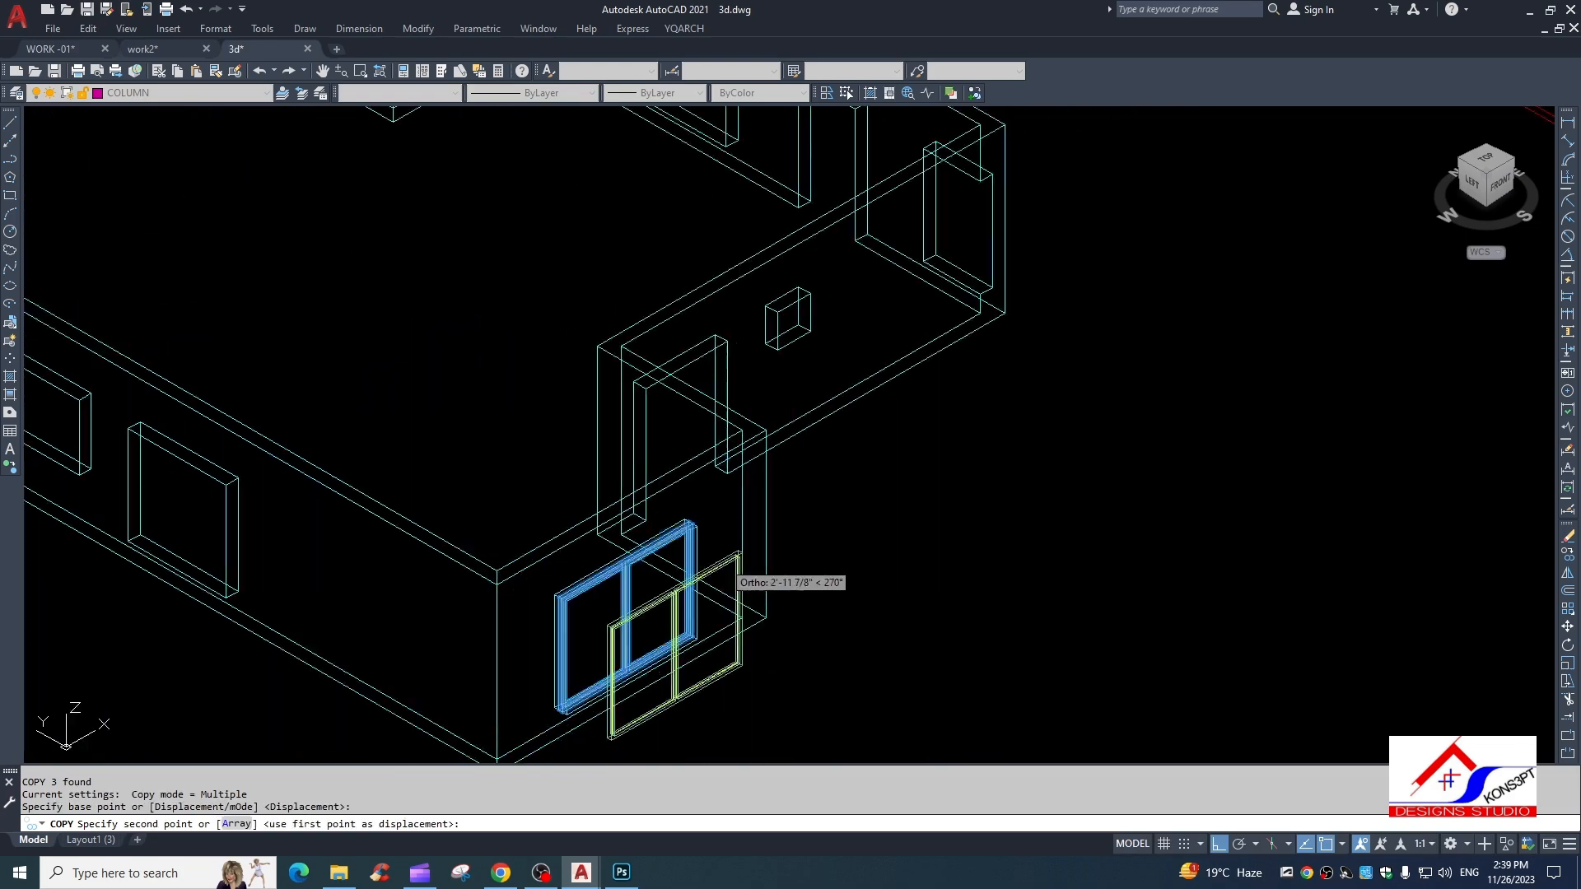
scroll(511, 379, up, 9)
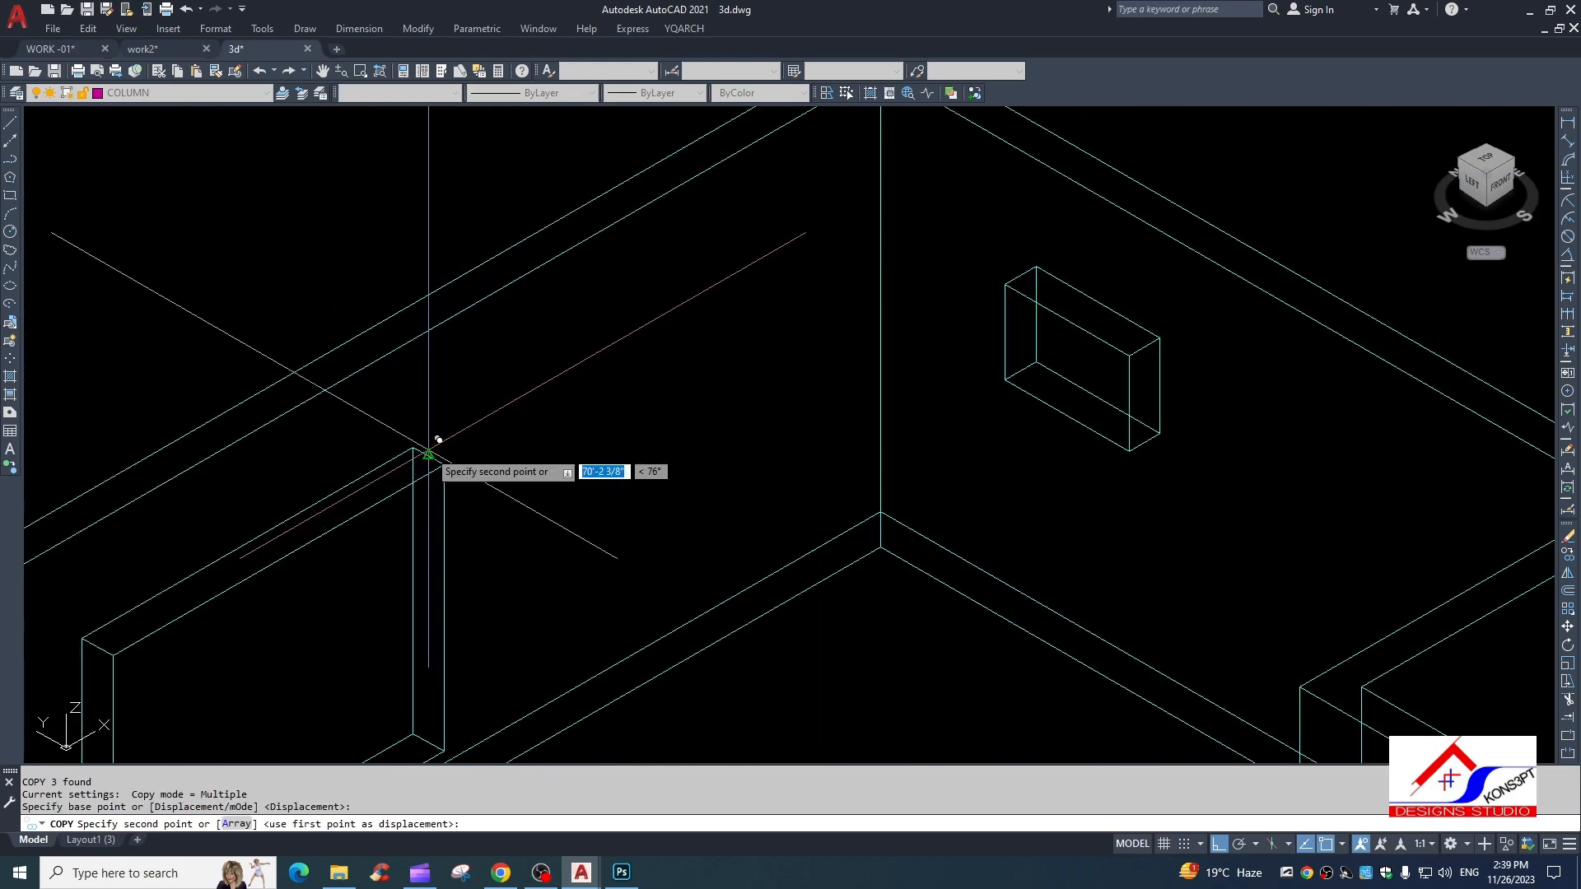
click(439, 454)
Place a second copy of the window at the corner of the large opening in the long side wall beside the recess.
scroll(440, 454, down, 6)
scroll(1013, 507, up, 8)
scroll(1079, 503, up, 1)
click(1091, 492)
scroll(1012, 412, down, 2)
key(Escape)
Rotate the second window copy 270 degrees about its corner so that it fits into the side wall's opening.
click(752, 342)
mouse_move(1090, 713)
middle_down()
mouse_move(1093, 564)
mouse_move(1045, 627)
middle_up()
click(1083, 591)
text(r)
key(Return)
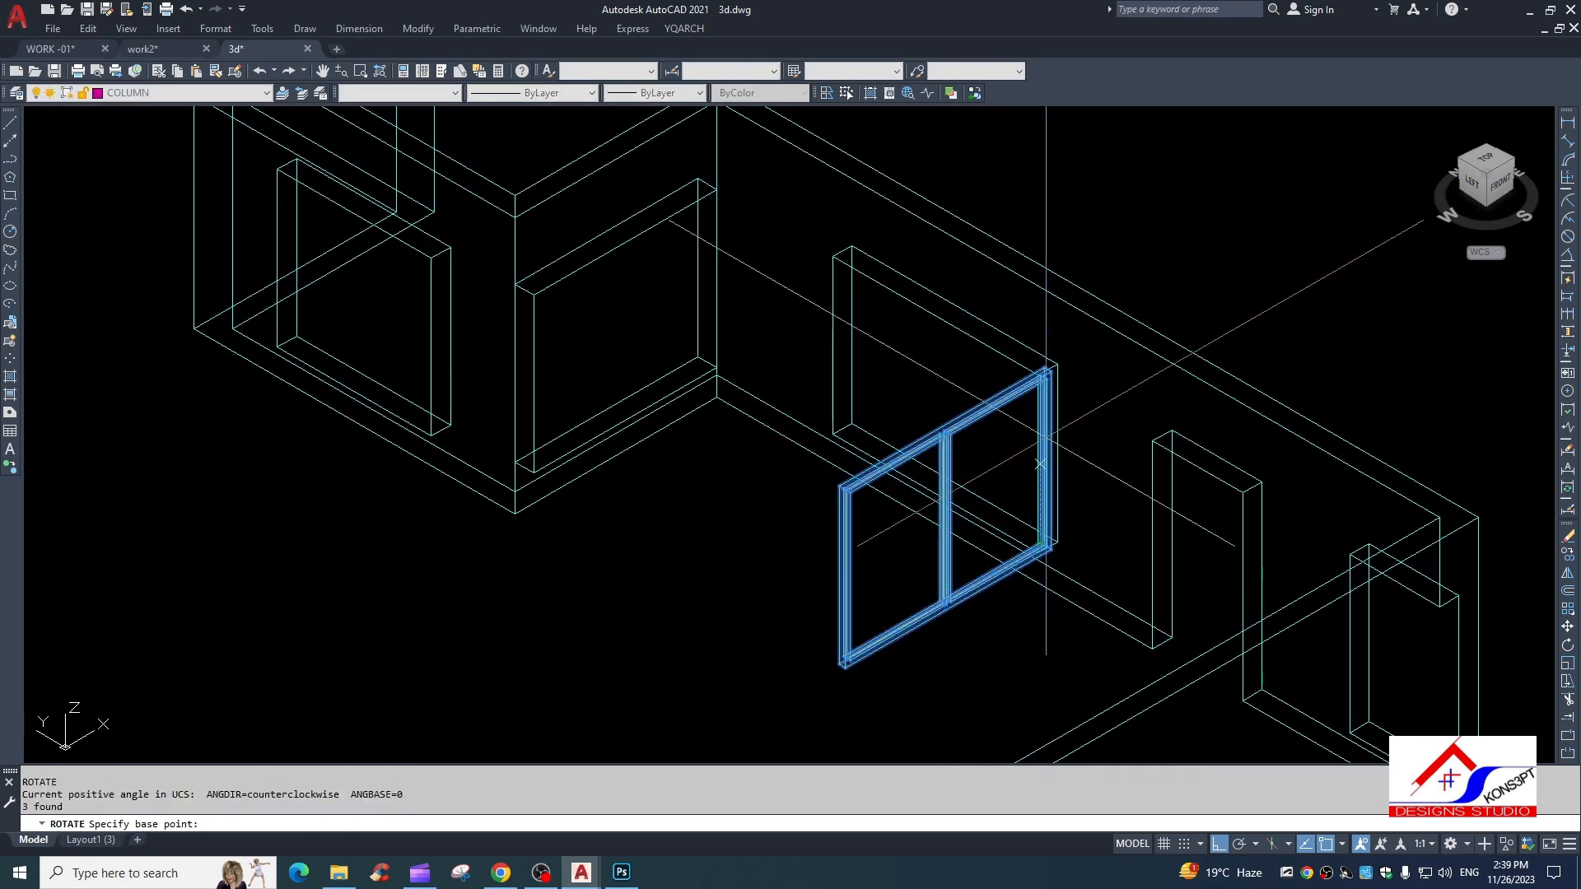
scroll(1050, 387, up, 6)
click(1047, 372)
scroll(1087, 436, down, 5)
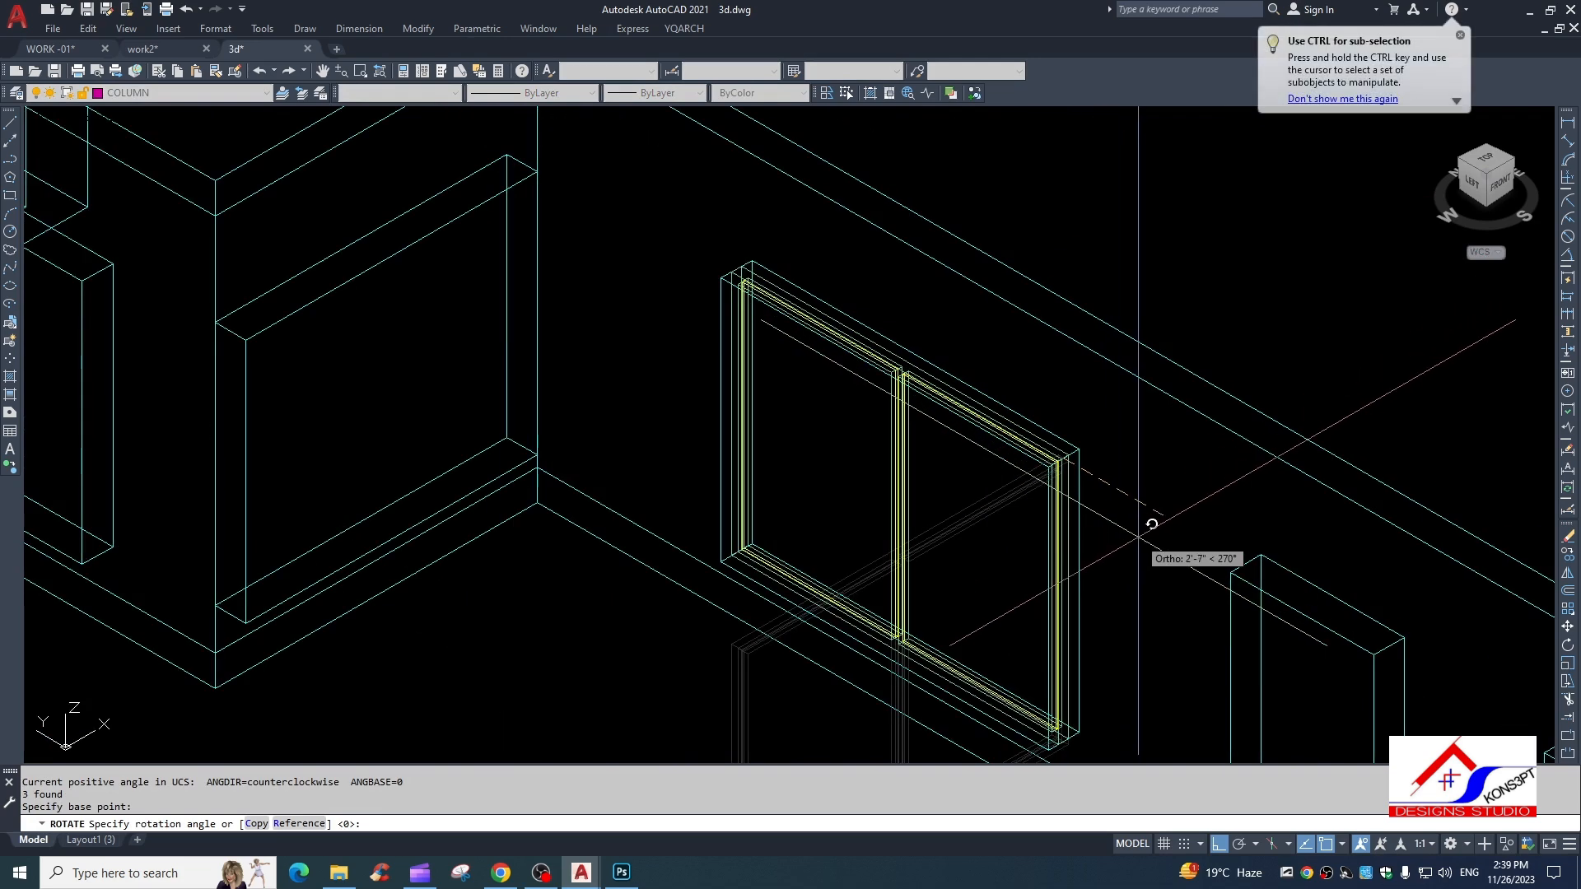
key(Escape)
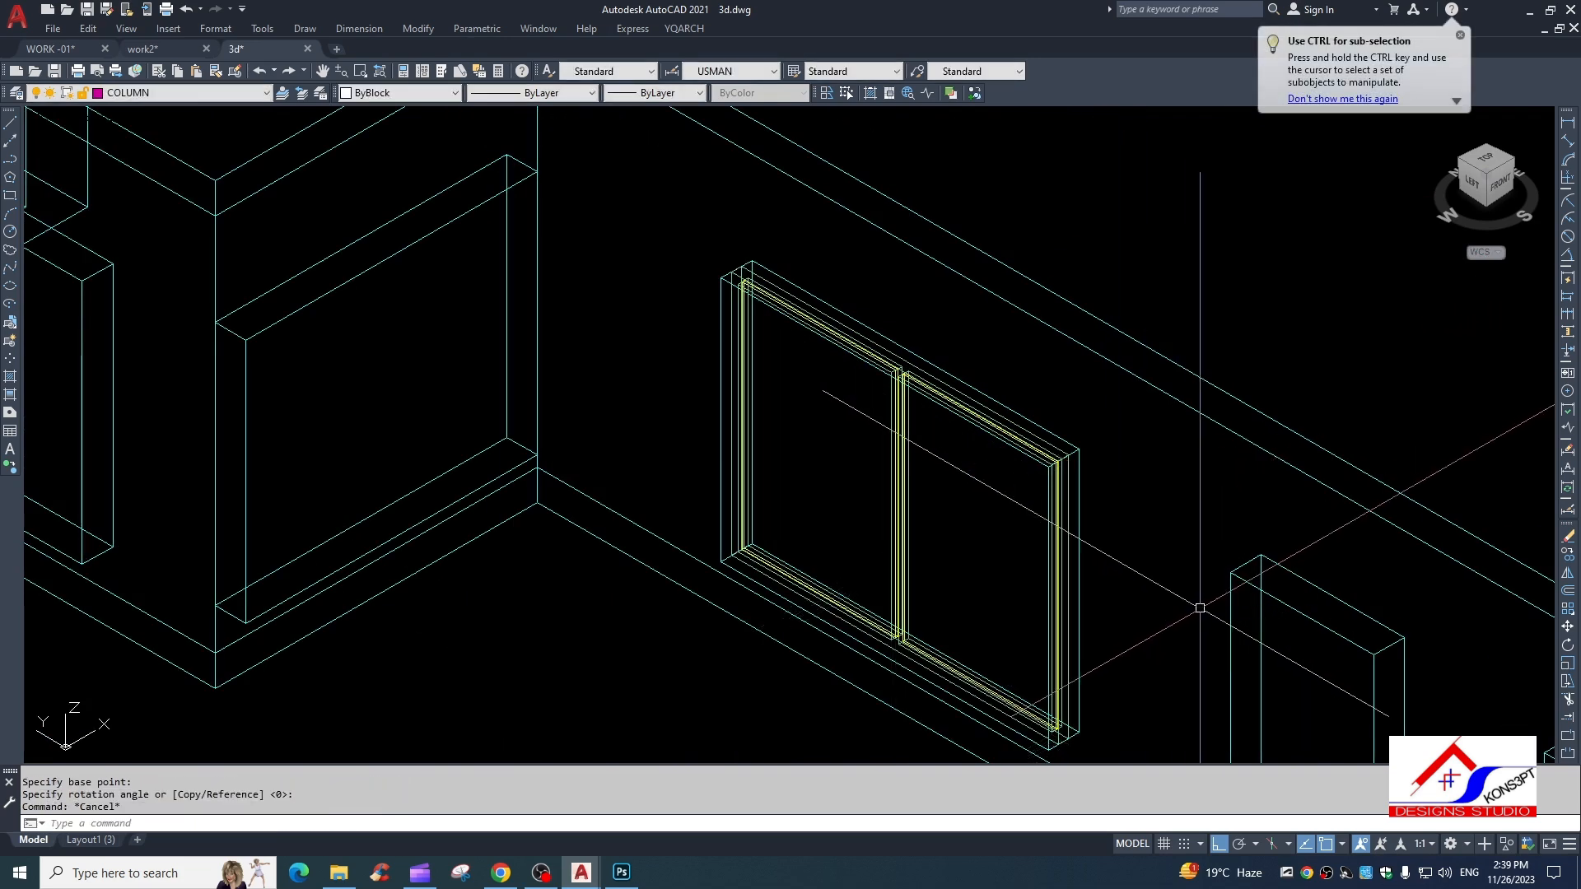
Display the model in the Realistic visual style and examine the windows placed in the walls.
scroll(1076, 540, down, 1)
scroll(694, 344, down, 5)
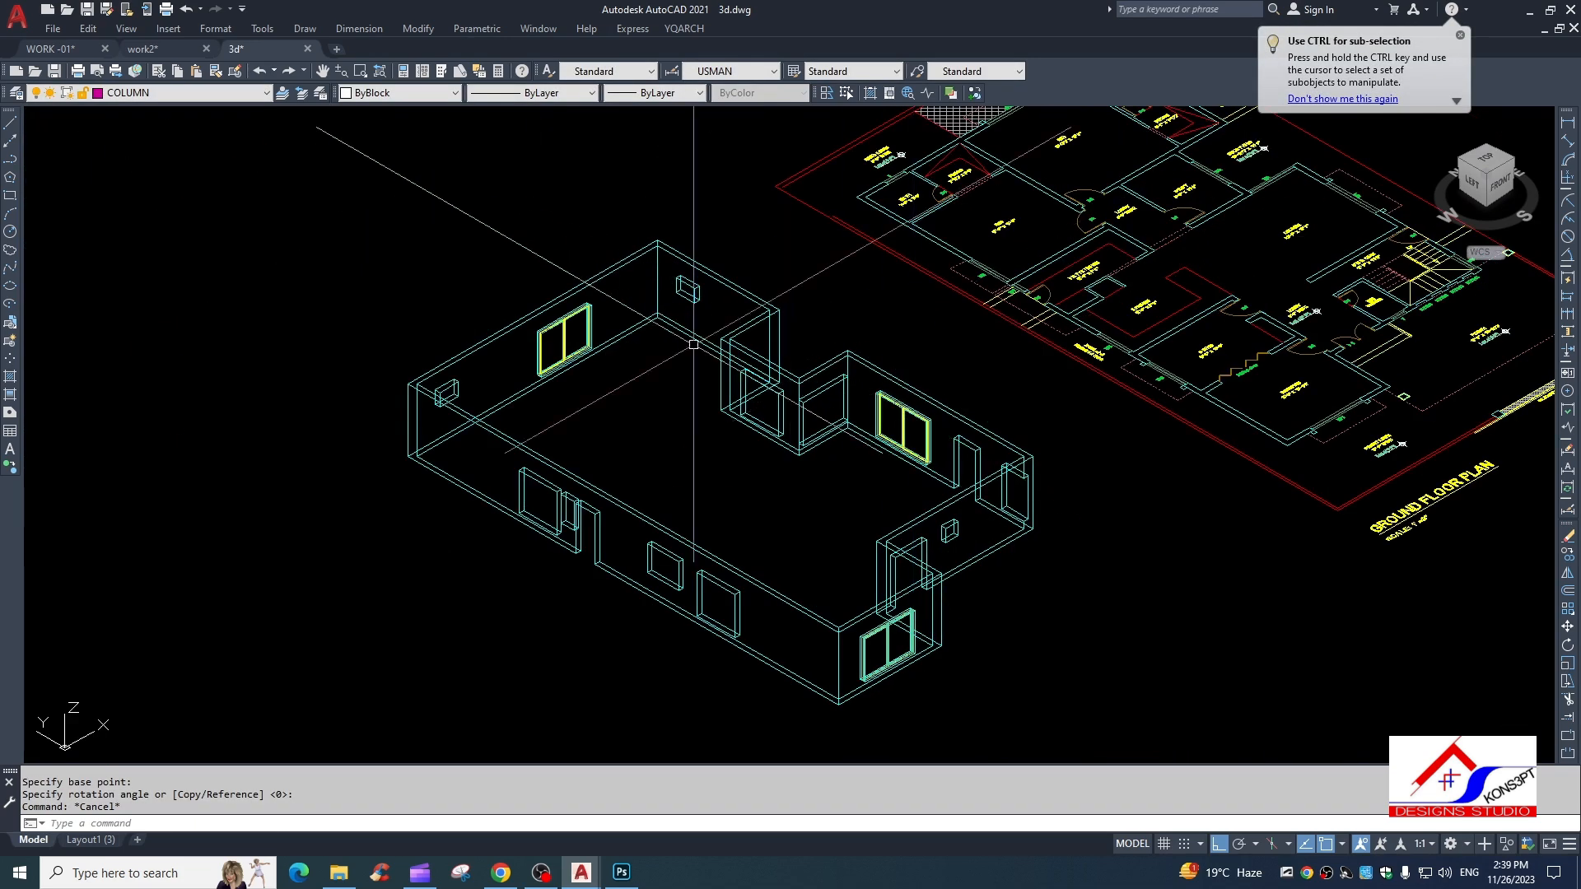
click(88, 28)
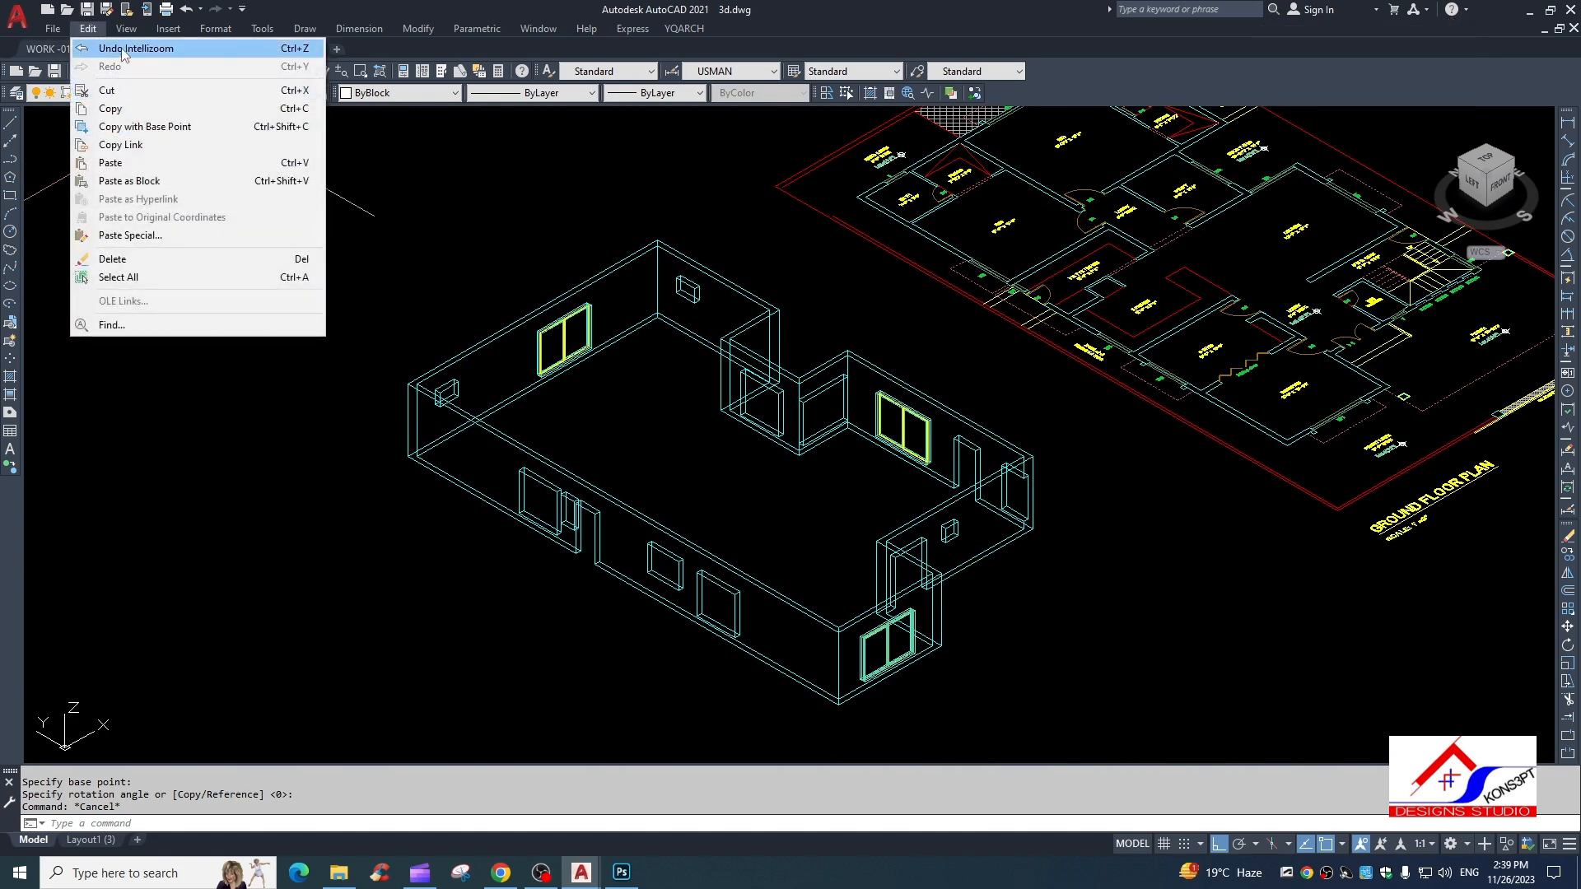
mouse_move(126, 29)
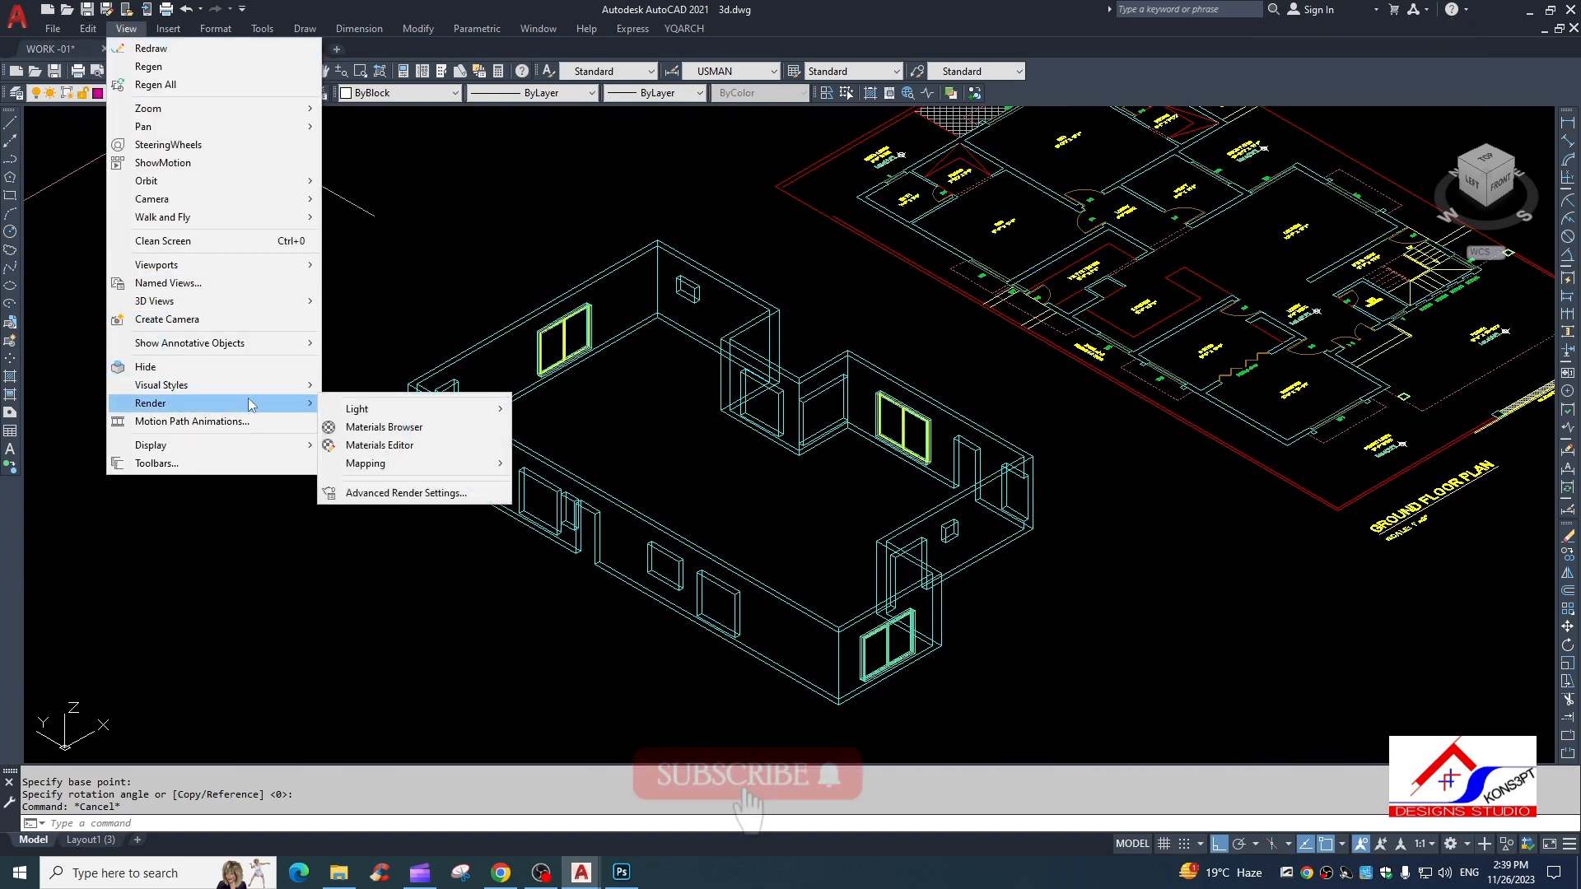
mouse_move(280, 385)
click(360, 445)
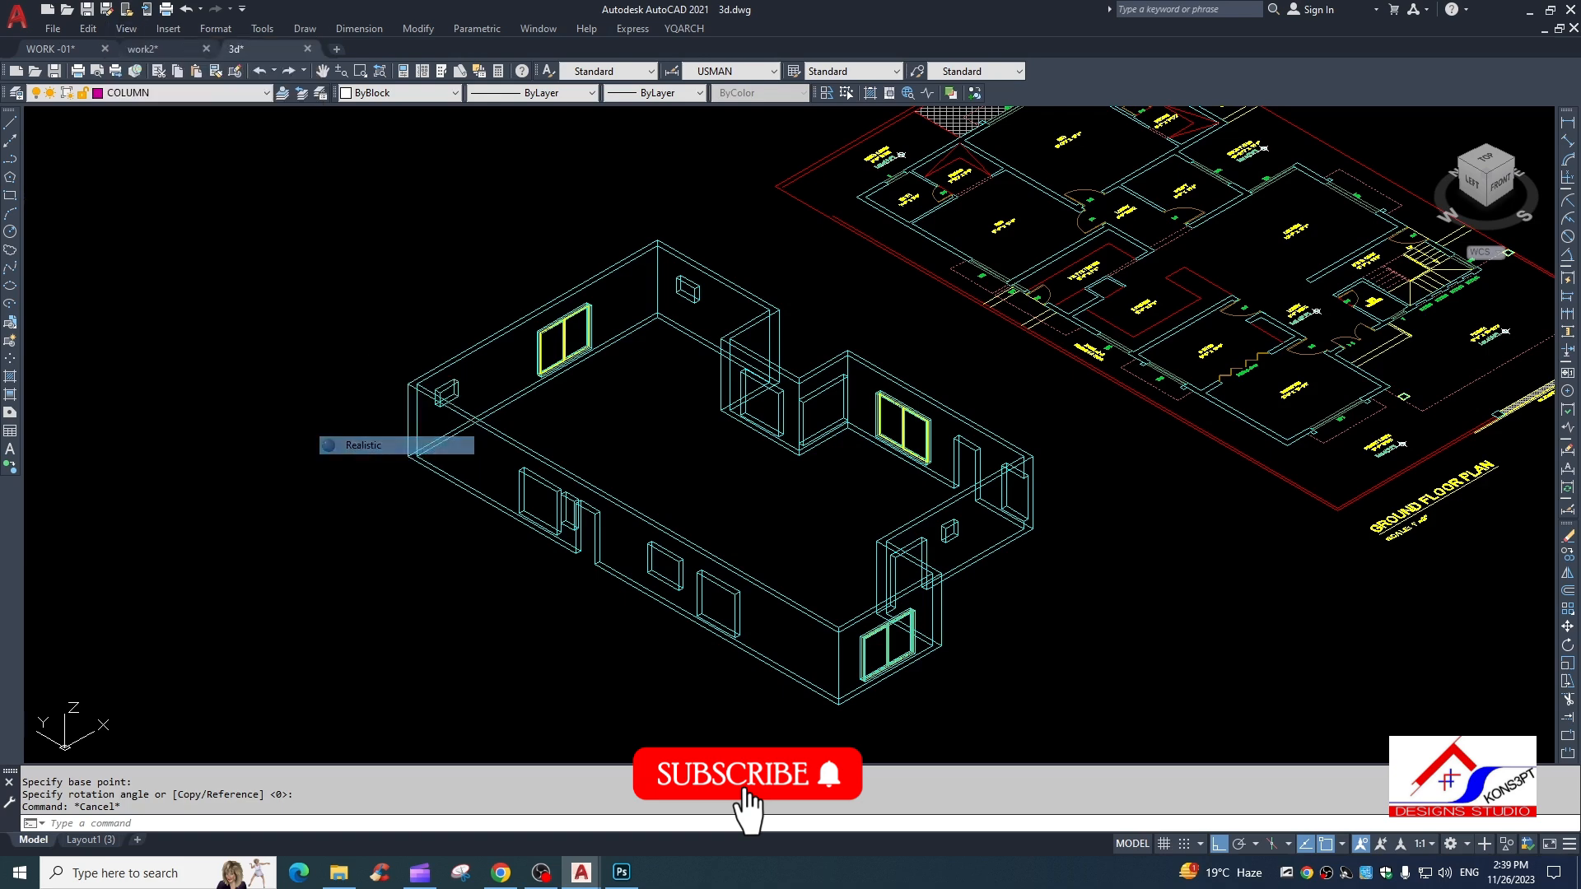
scroll(963, 494, up, 3)
scroll(1109, 640, down, 5)
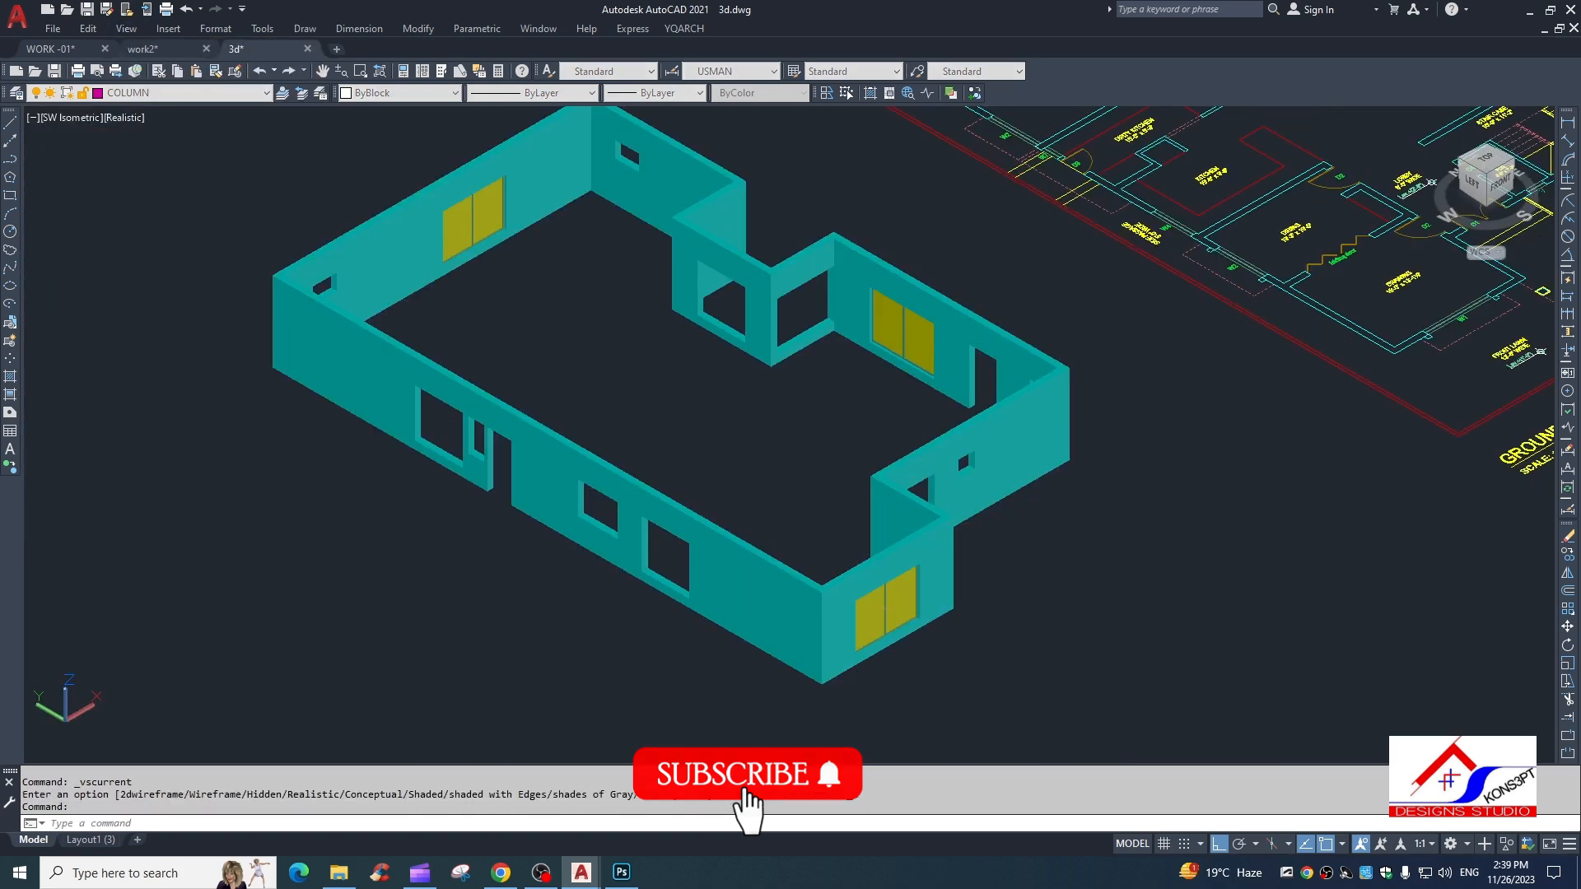
scroll(934, 670, up, 5)
scroll(897, 683, up, 3)
scroll(910, 628, down, 8)
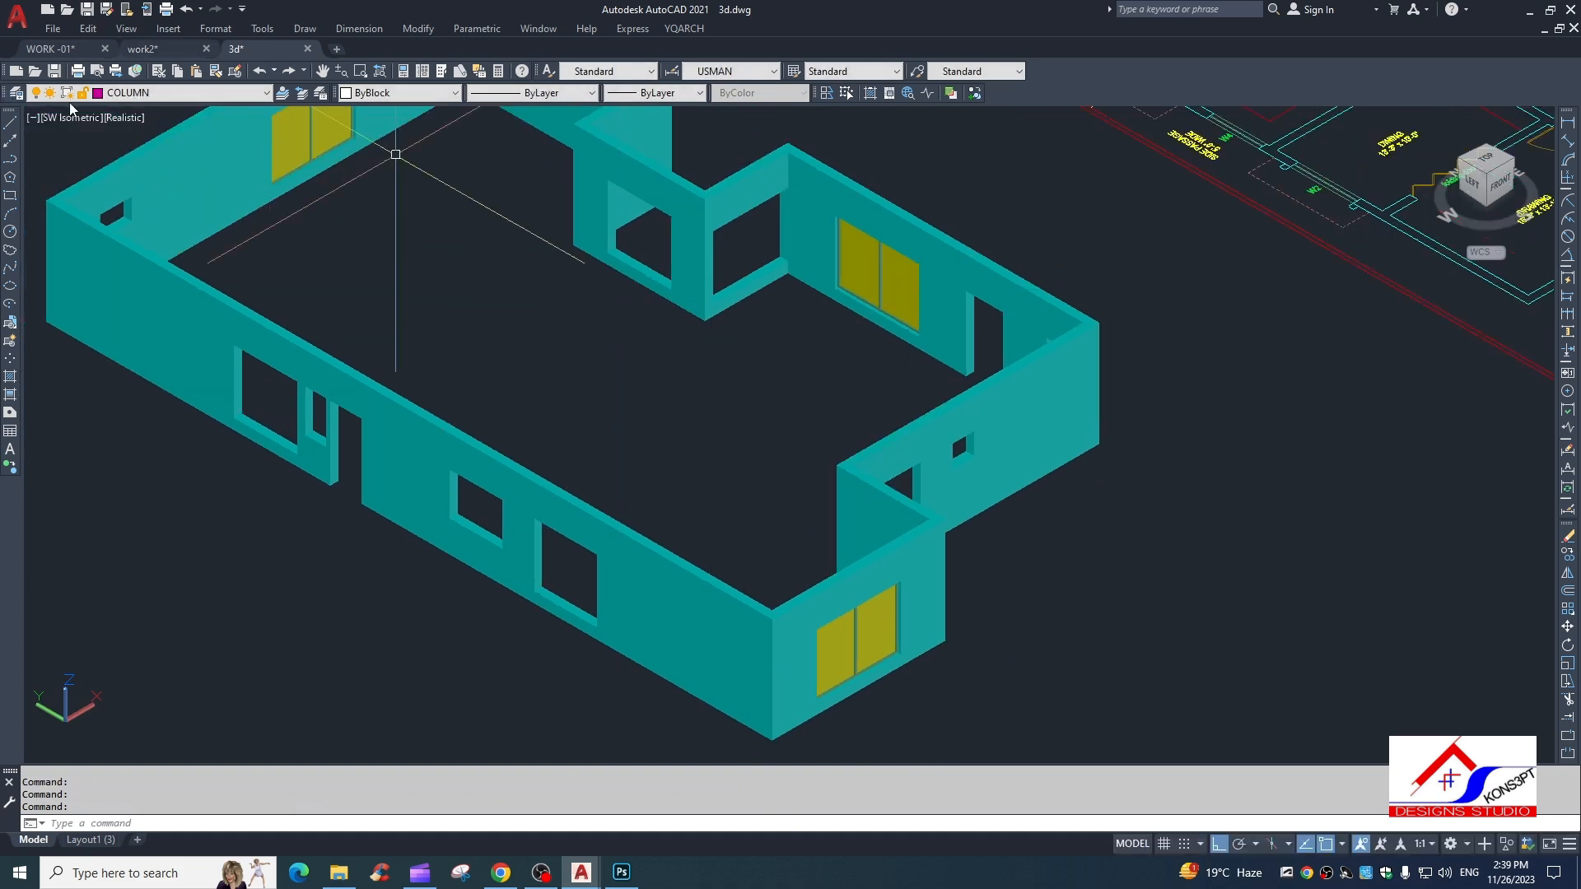
middle_drag(636, 426, 638, 438)
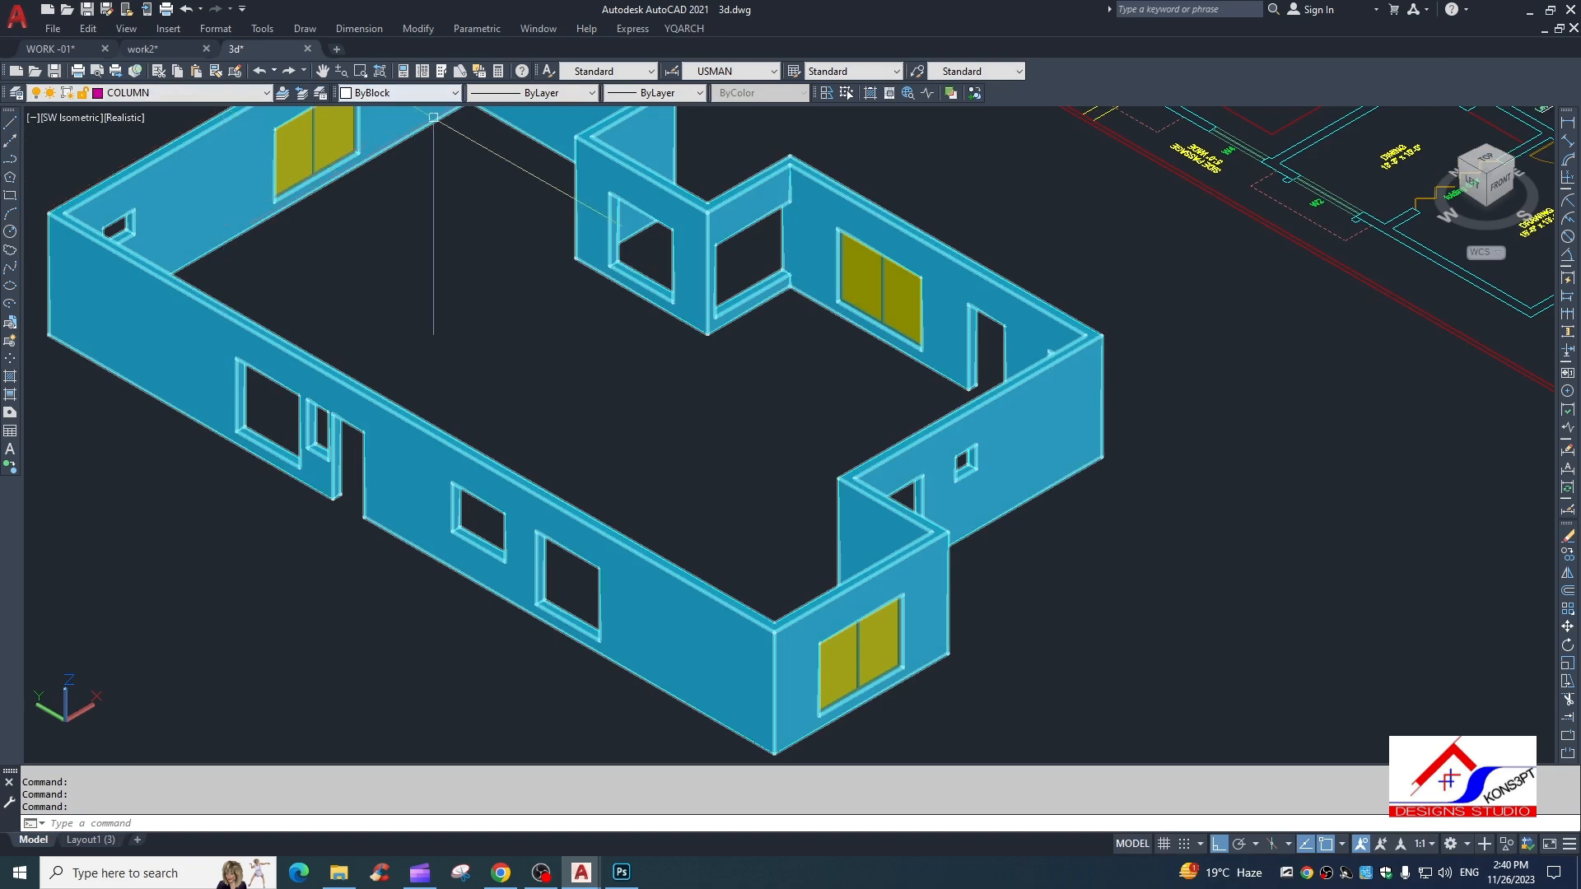
scroll(462, 305, down, 3)
scroll(886, 692, up, 3)
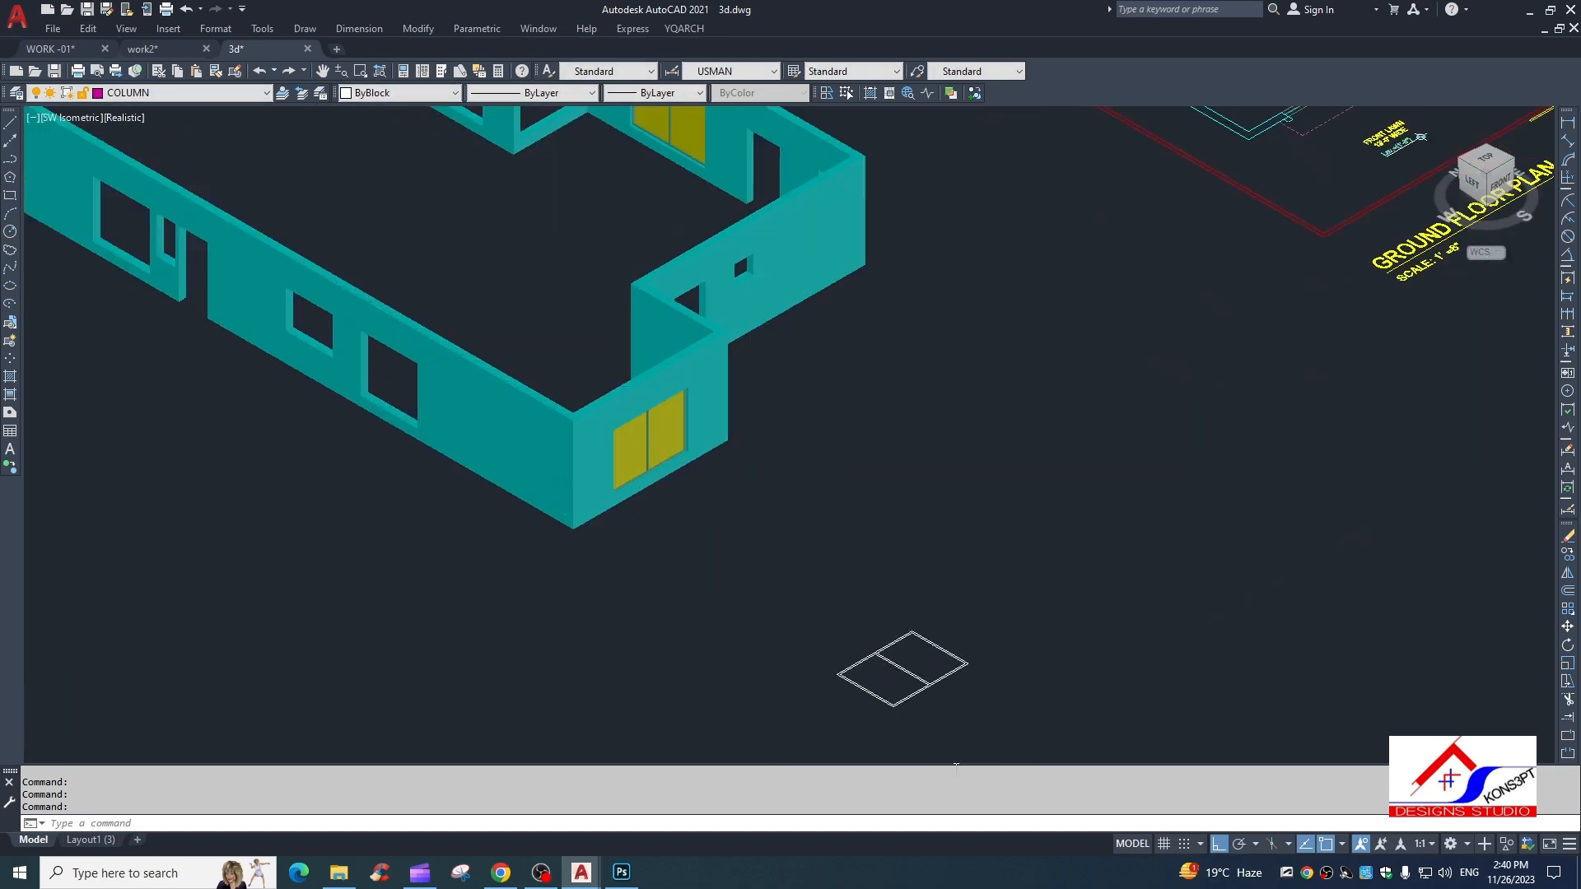
scroll(645, 438, down, 2)
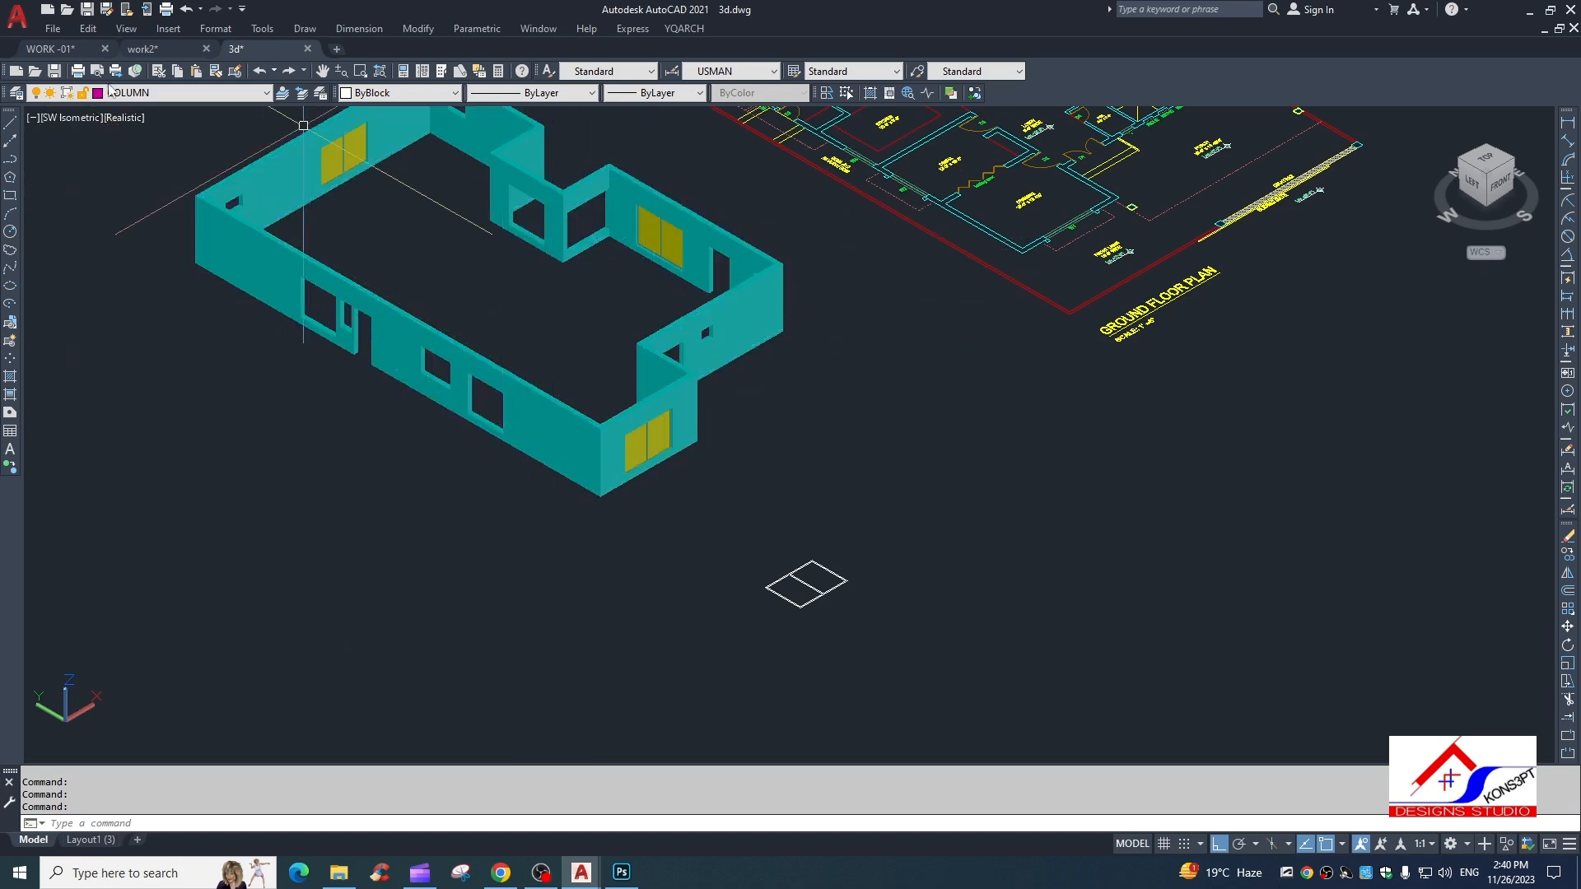
Return the model to the 2D Wireframe visual style and go to the flat window outline beside the walls.
click(130, 29)
mouse_move(171, 386)
click(359, 387)
scroll(831, 593, up, 10)
key(Escape)
Stretch the lower-left end of the flat window outline inward by 12 inches.
middle_drag(713, 532, 788, 454)
text(s)
key(space)
click(789, 562)
click(411, 332)
key(space)
click(541, 632)
key(space)
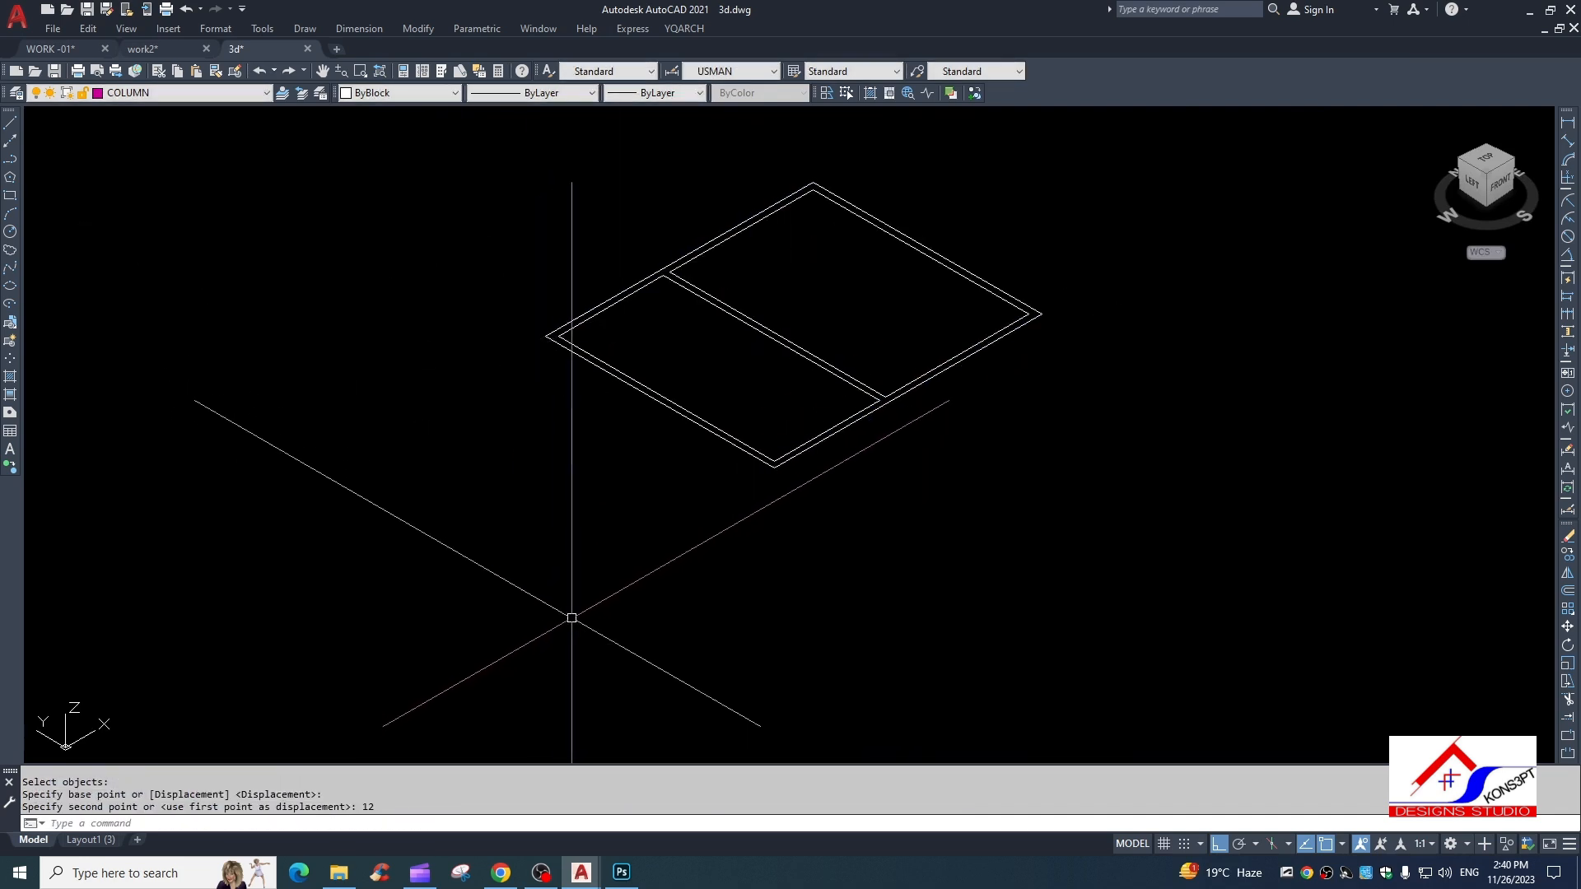
Stretch the opposite, upper-right end of the flat window outline inward by 12 inches.
middle_drag(1083, 453, 1041, 530)
key(space)
click(1087, 408)
click(699, 178)
key(space)
click(999, 169)
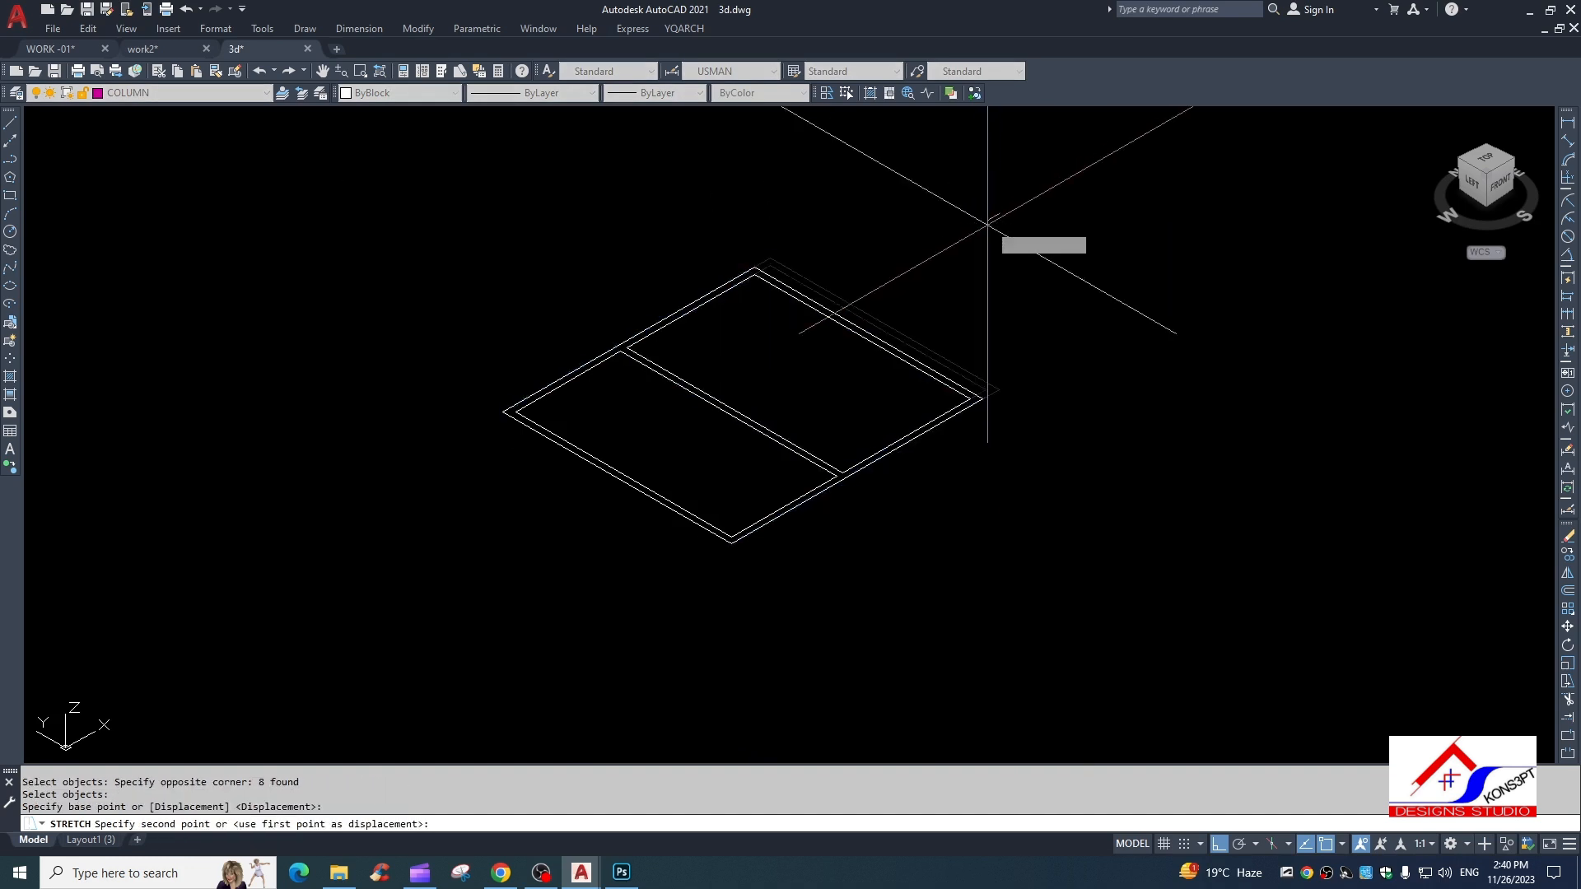
text(21)
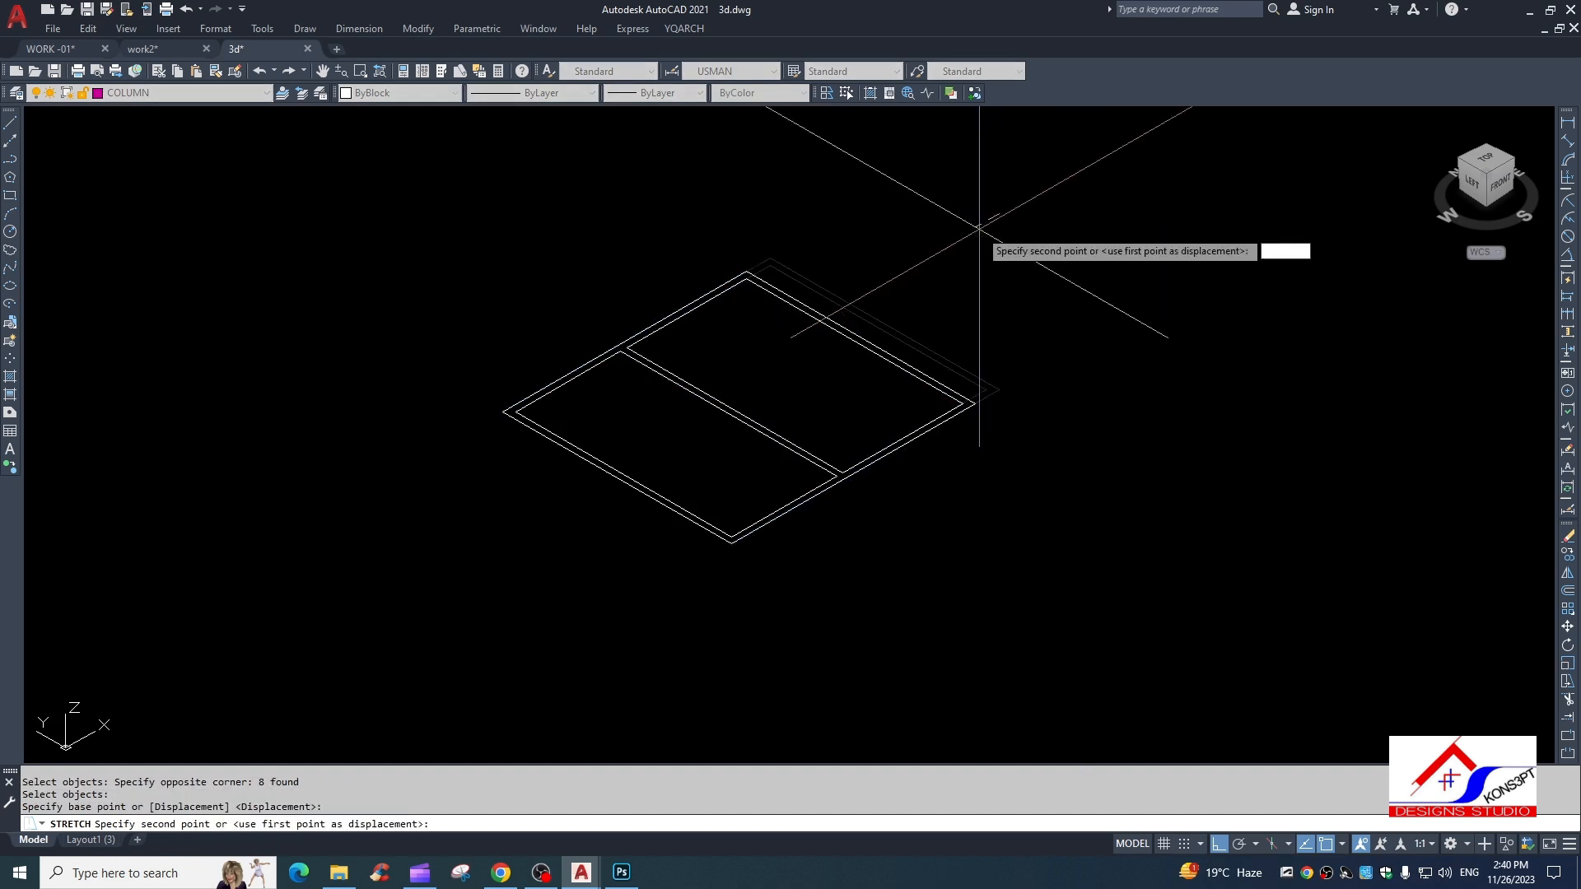
text(12)
key(Return)
Check the length of the shortened window outline's edge with a temporary aligned dimension.
text(dal)
key(Return)
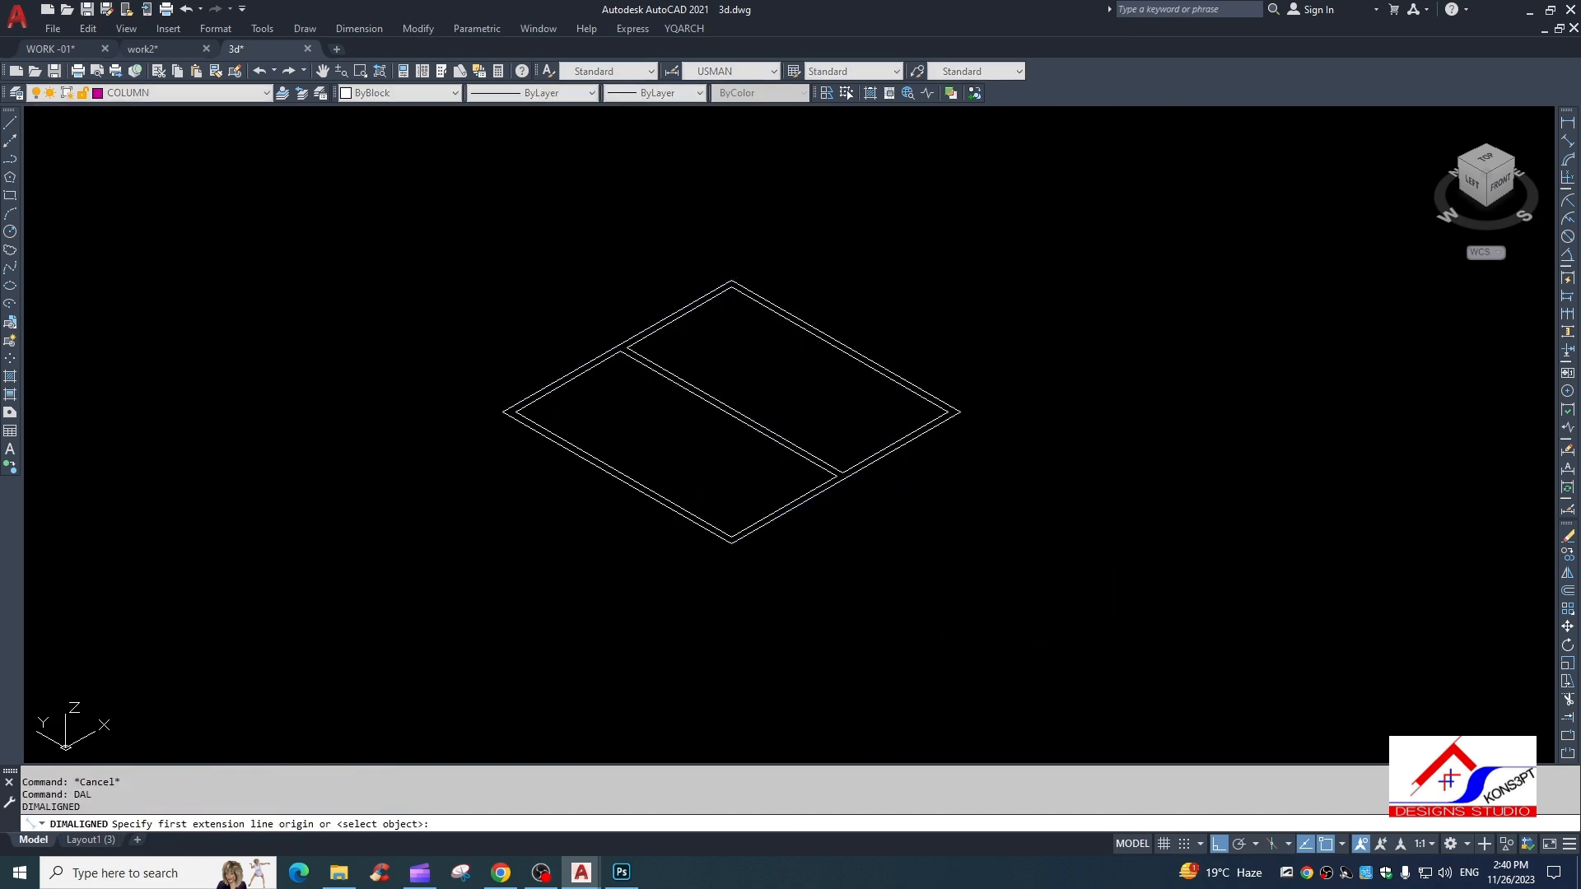
key(Return)
scroll(873, 473, up, 2)
click(886, 473)
scroll(882, 527, down, 2)
key(Escape)
key(Escape)
key(Escape)
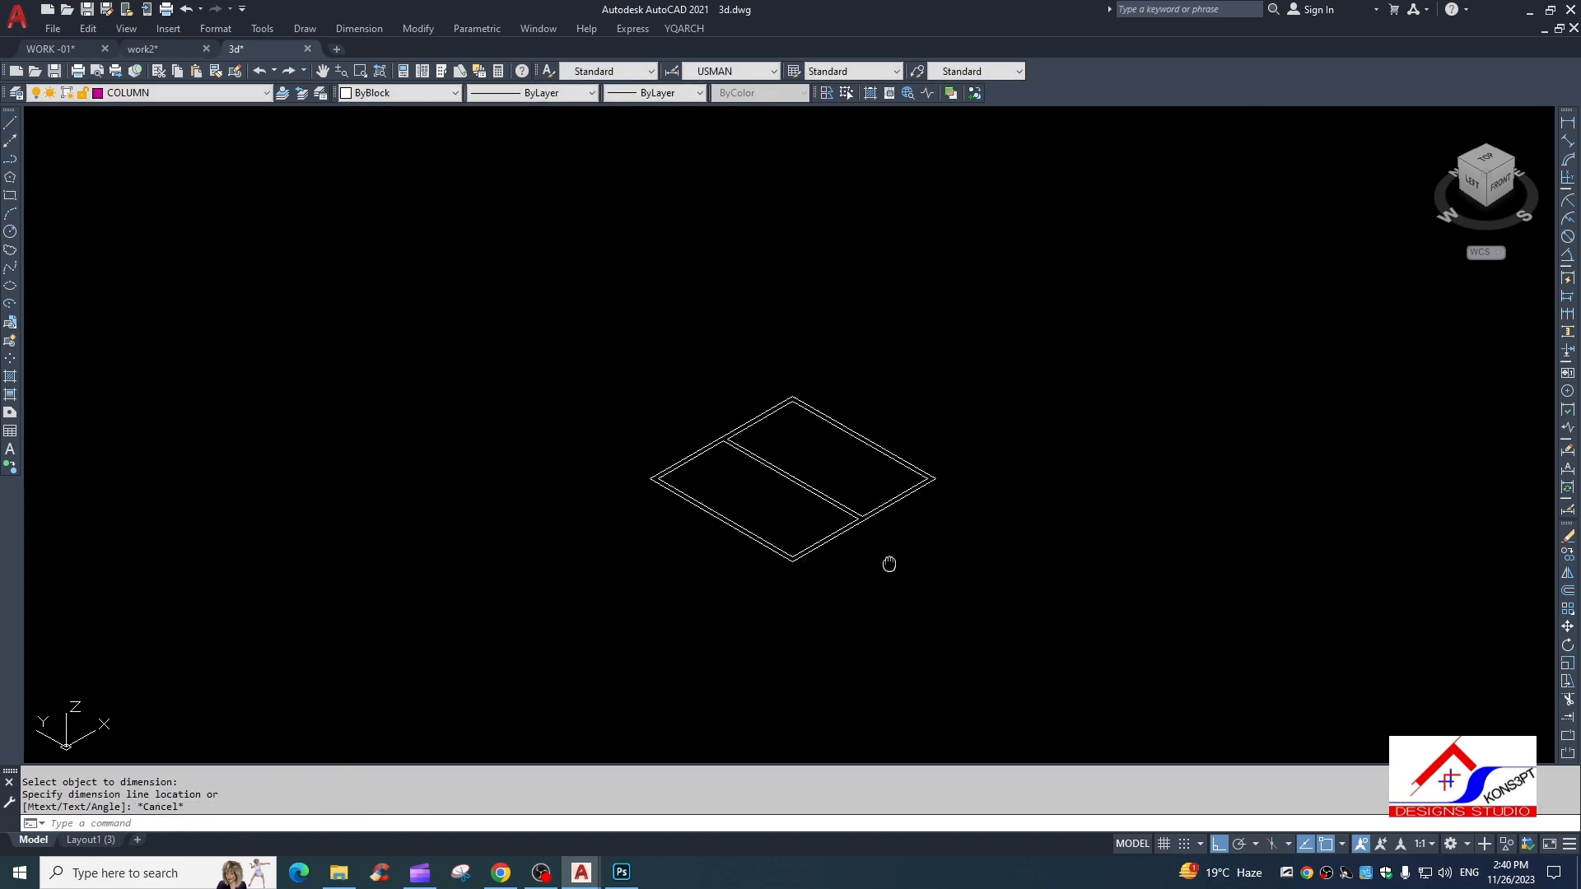
Create boundary polylines from the shortened outline by picking a point inside the frame profile.
text(b)
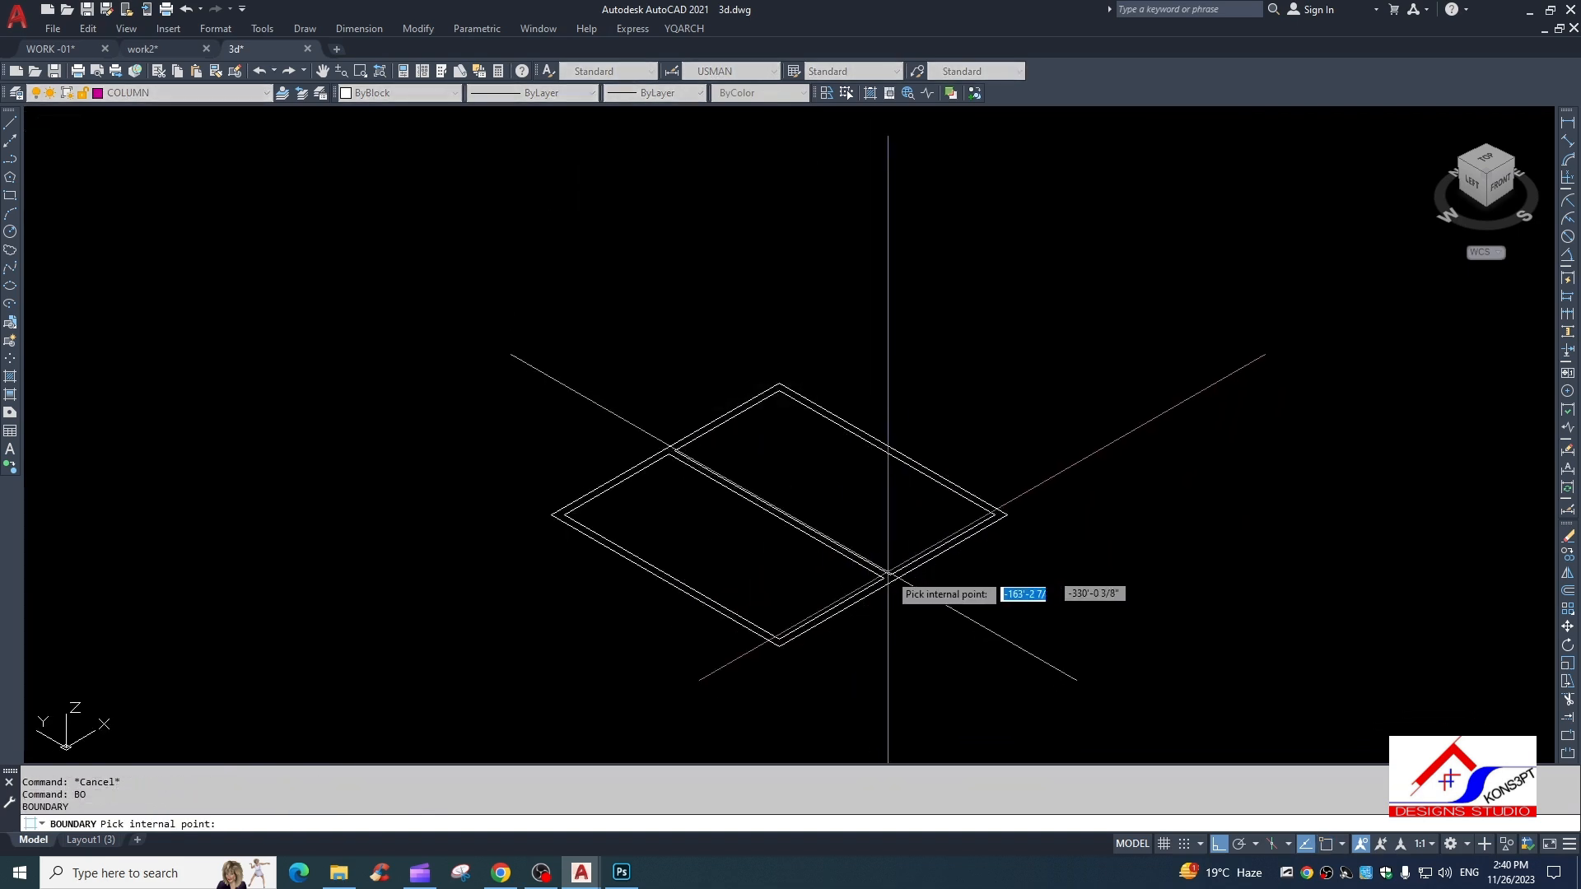
key(Return)
key(Escape)
Extrude the outer frame boundary and the two inner pane boundaries by 3 inches.
text(e)
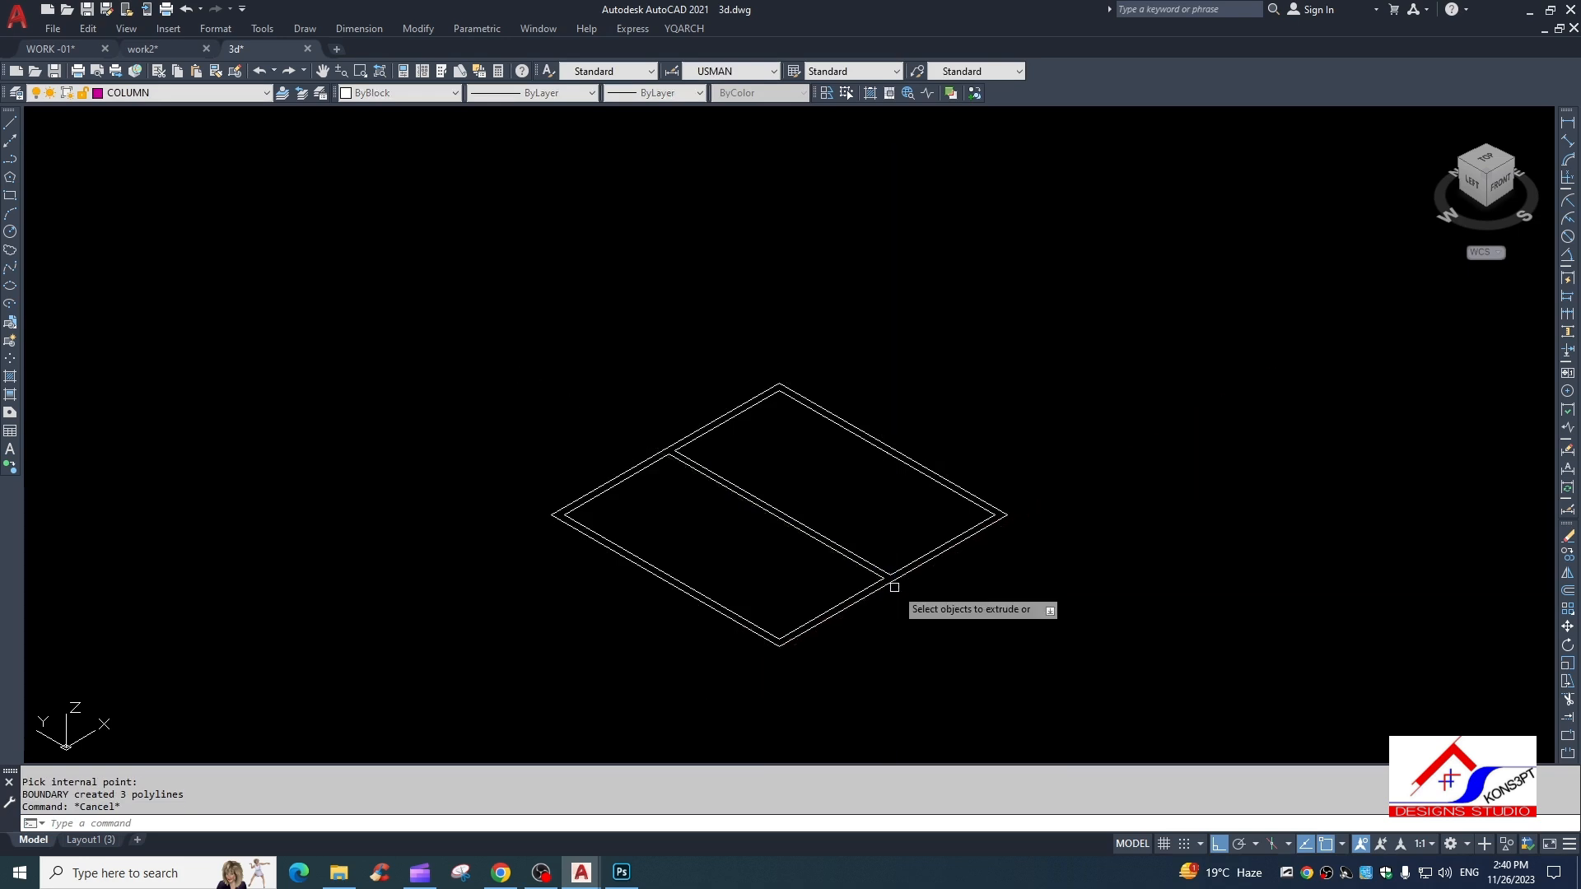
text(xt)
key(Return)
click(905, 573)
click(893, 569)
key(Return)
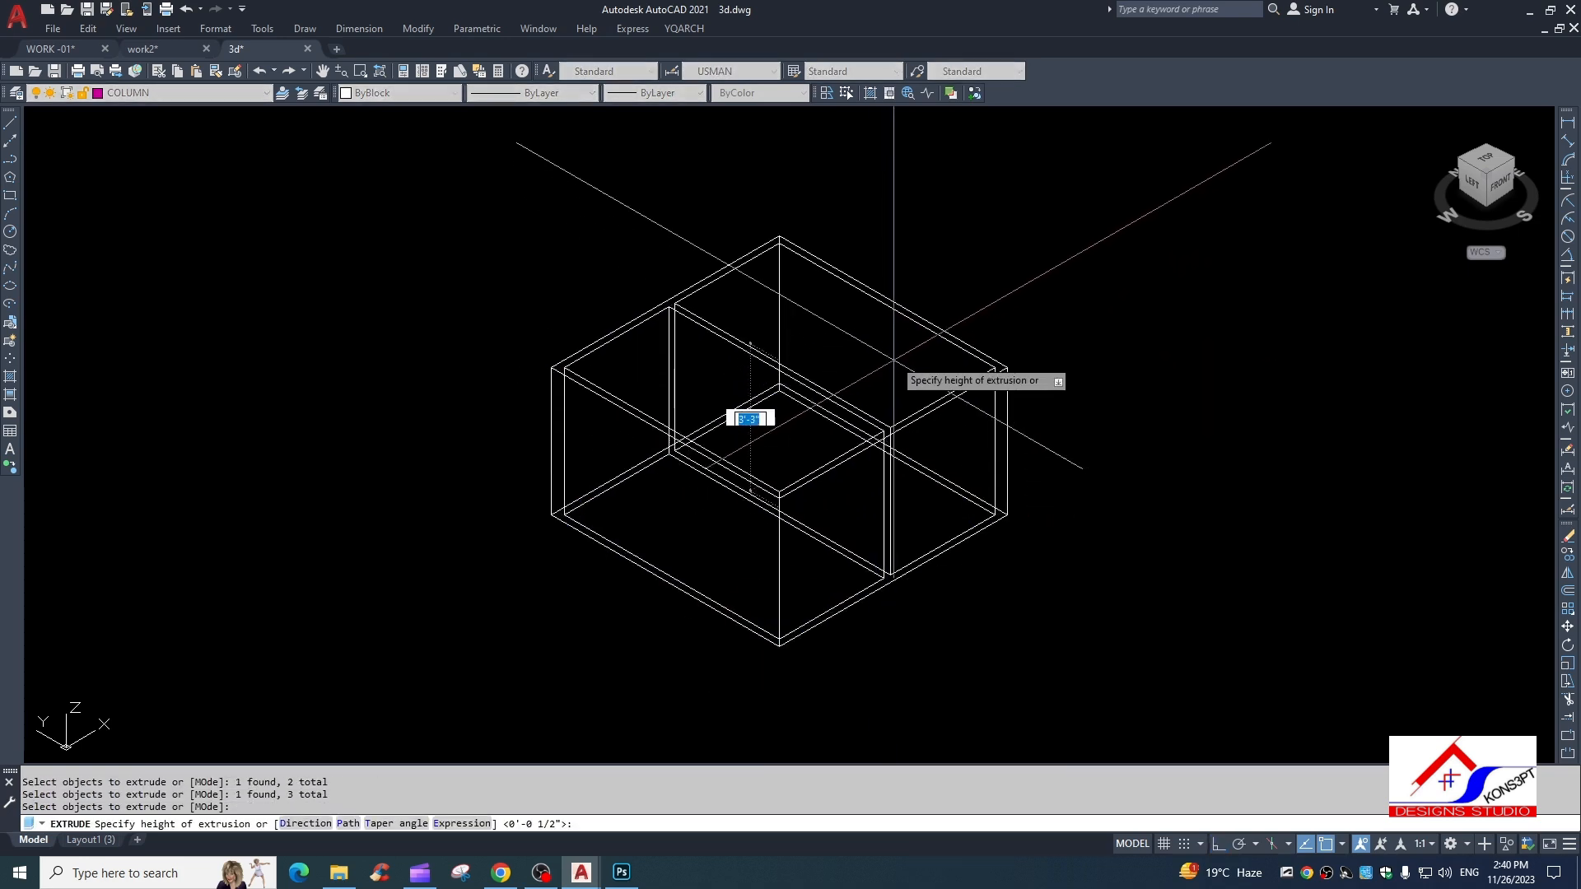
text(3)
key(Return)
key(Escape)
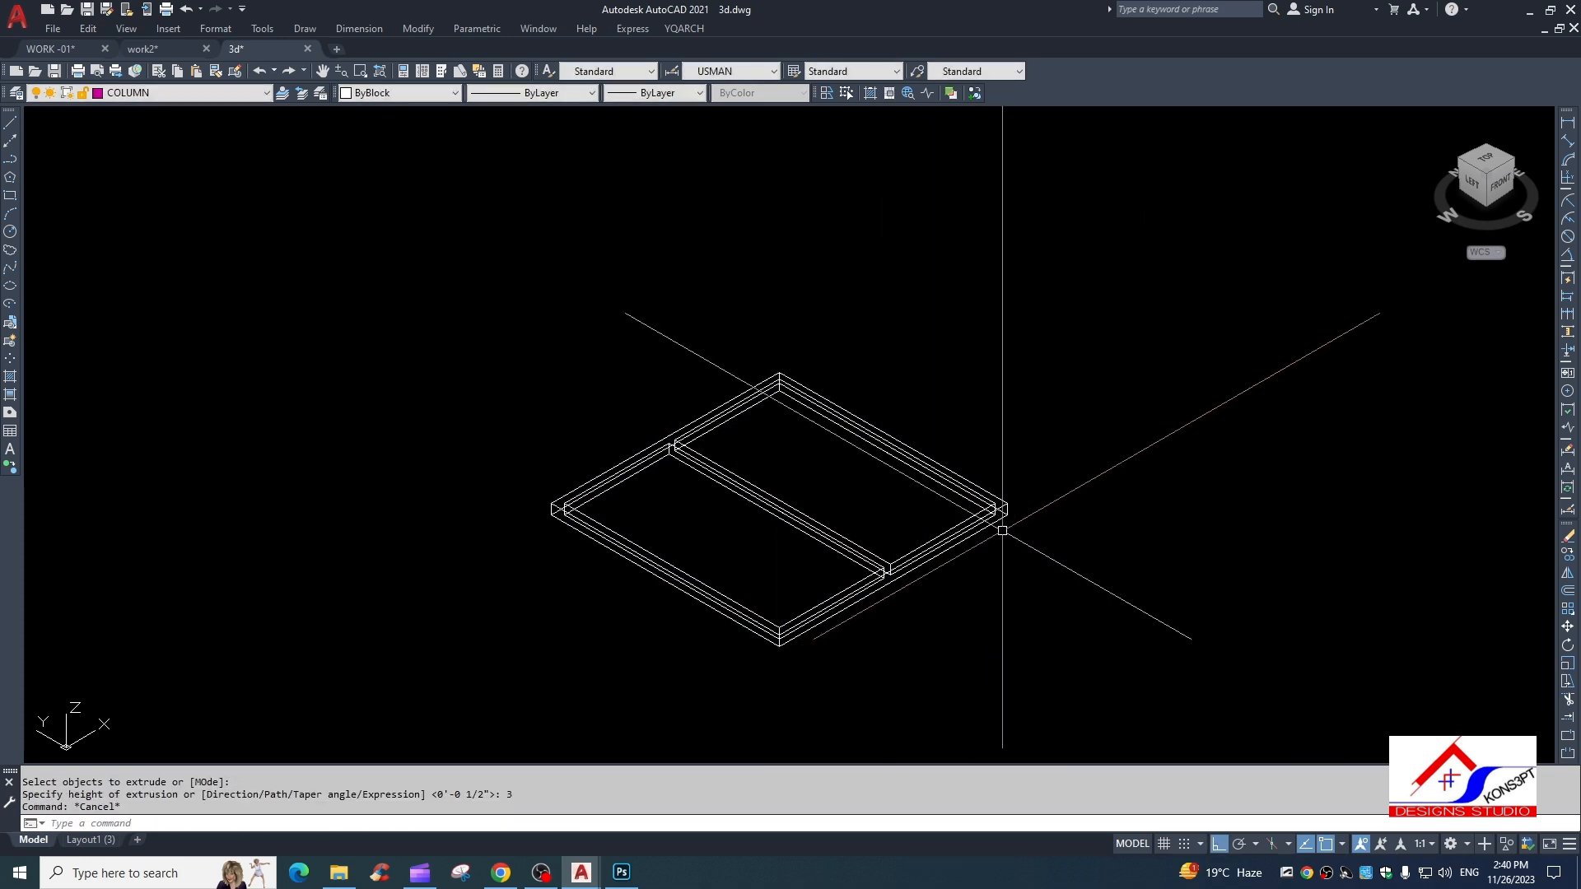
Subtract the two inner pane solids from the outer solid to form the divided window frame.
text(su)
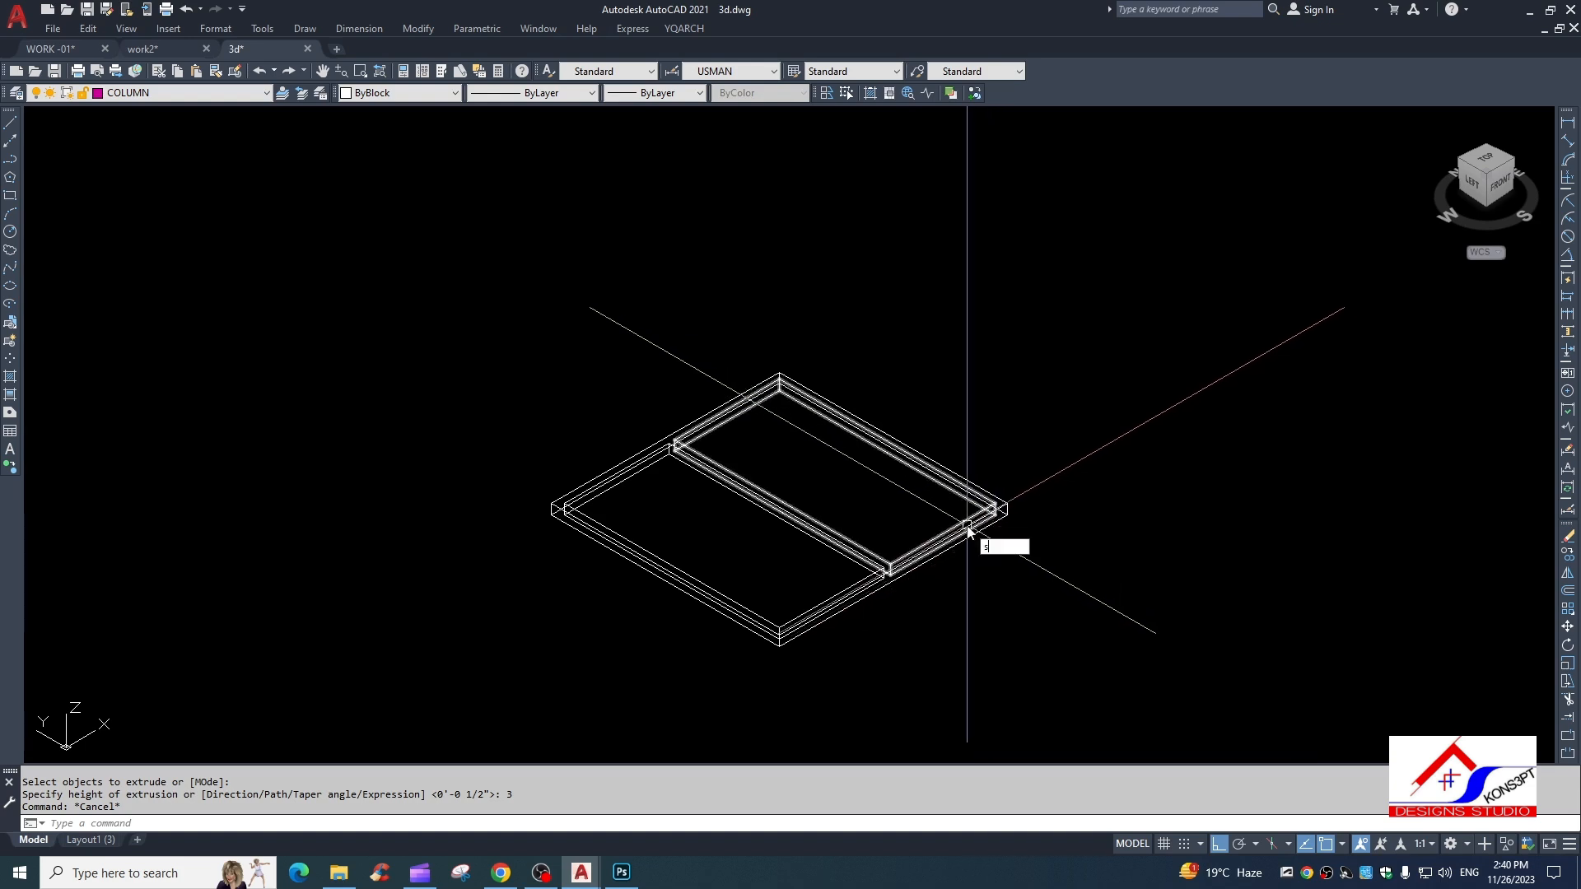
key(Return)
scroll(997, 519, up, 2)
click(994, 501)
key(Return)
drag(744, 459, 629, 603)
click(629, 603)
key(Return)
click(811, 525)
key(Return)
key(Escape)
Move the 3D window frame off the flat outline to the free area beside it.
click(995, 508)
middle_drag(958, 574, 946, 498)
key(Escape)
scroll(940, 505, down, 2)
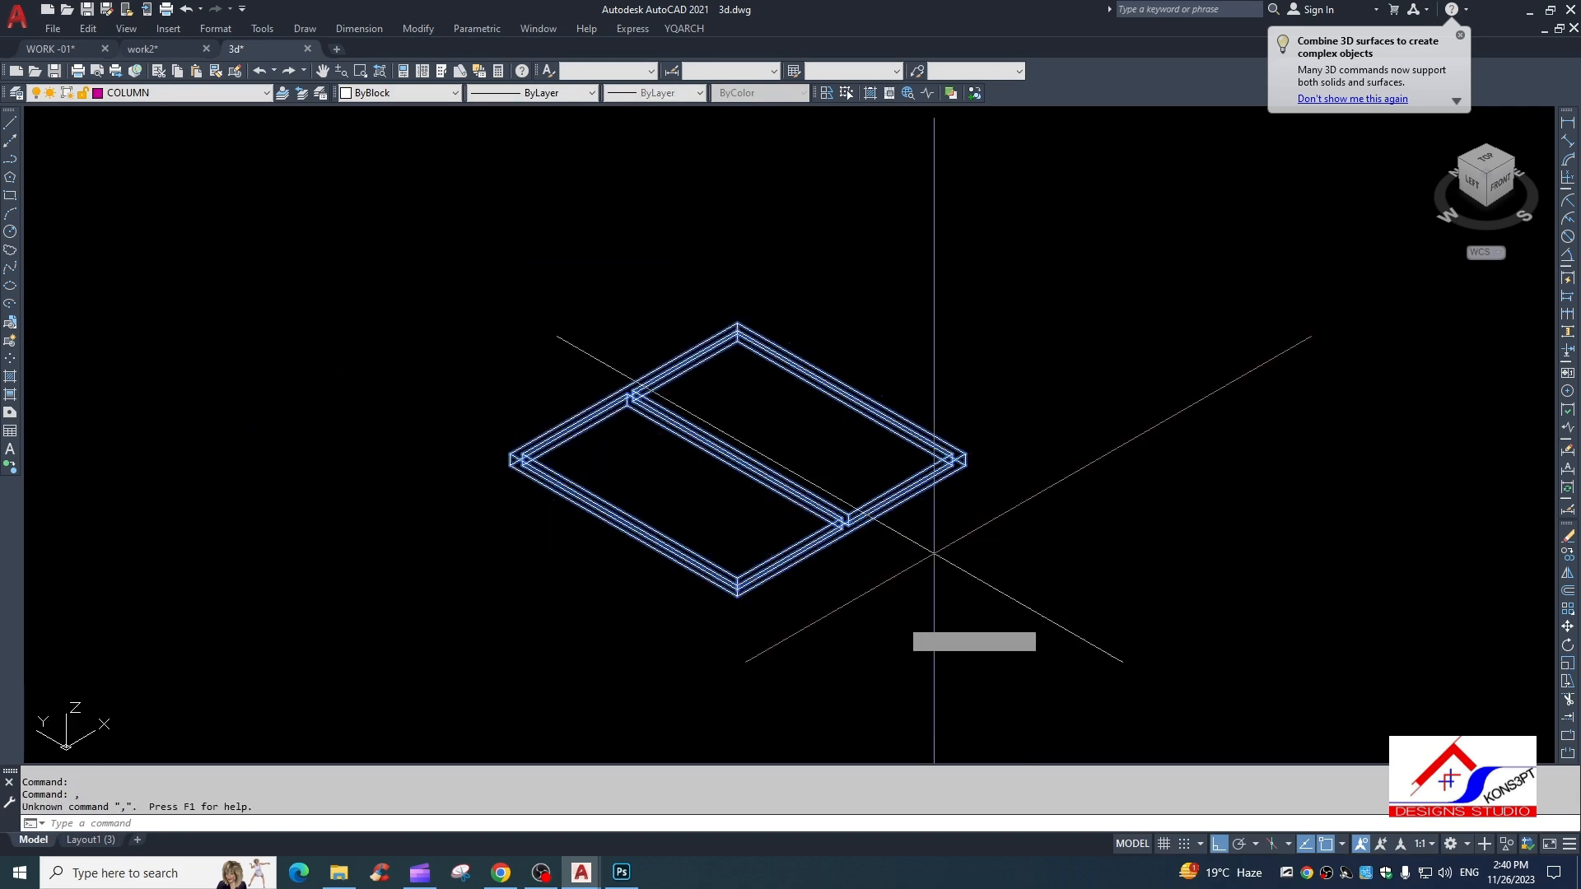
text(m)
key(Return)
click(790, 583)
click(1178, 419)
key(Escape)
key(Escape)
Create boundary polylines inside both panes of the flat window outline.
text(bo)
key(Return)
key(Return)
click(845, 481)
click(762, 537)
key(Return)
key(Escape)
Extrude both pane boundaries by 0.3 to make the thin glass panels.
text(ext)
key(Return)
click(853, 519)
click(826, 540)
key(Return)
text(.3)
key(Return)
key(Return)
key(Escape)
Move both glass panels from their corner edge to the matching inner corner edge of the 3D window frame.
click(861, 520)
click(832, 534)
text(m)
key(Return)
scroll(967, 469, up, 8)
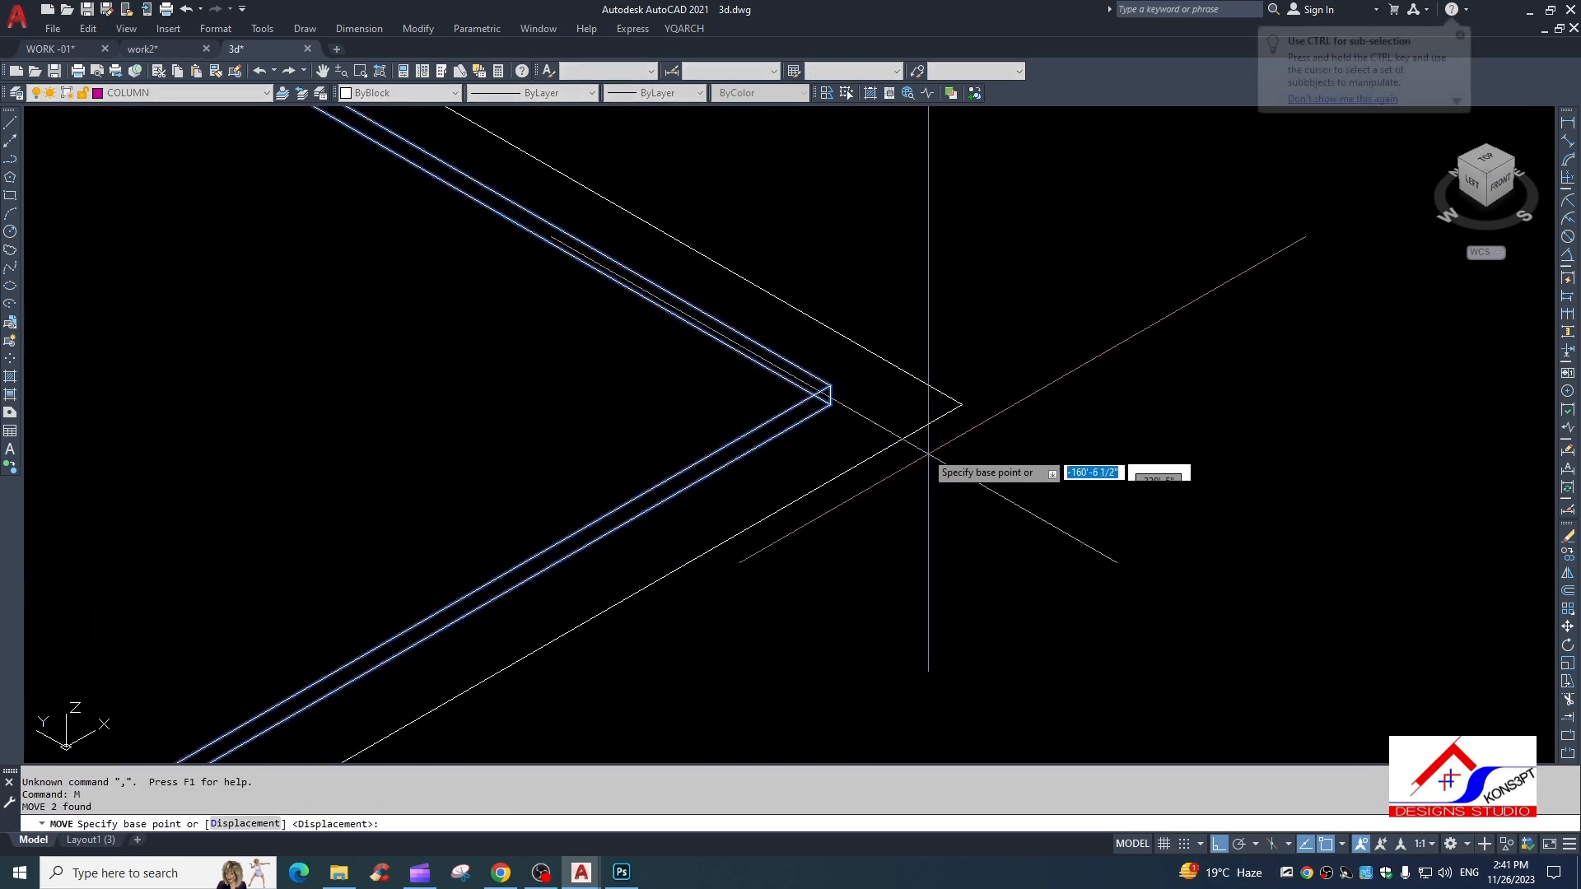
click(829, 390)
scroll(620, 546, down, 8)
scroll(946, 383, up, 5)
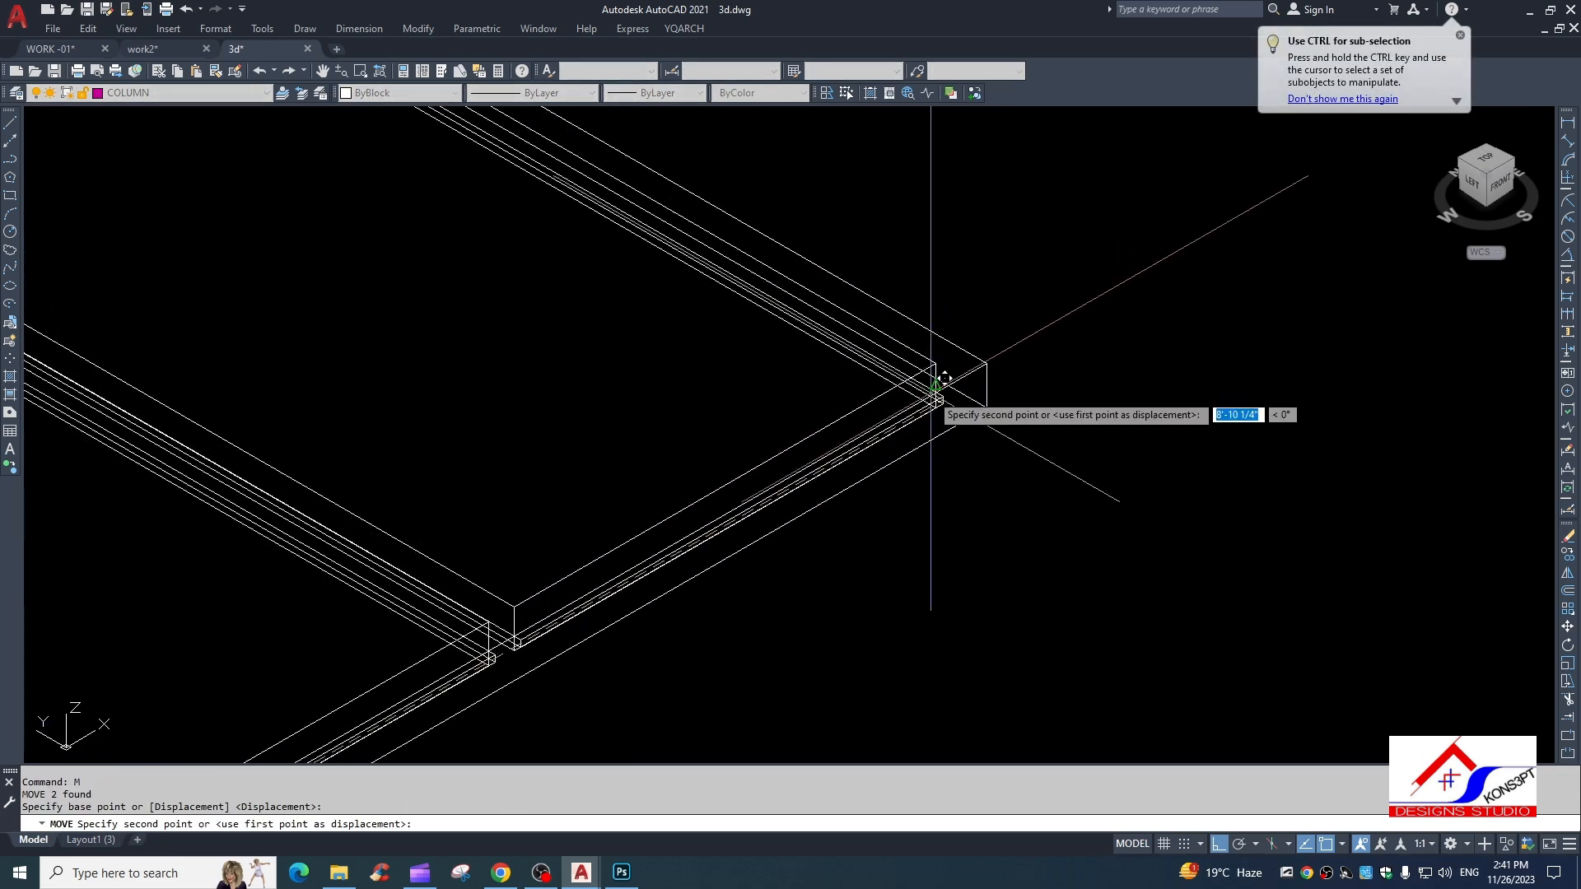
key(Escape)
key(Escape)
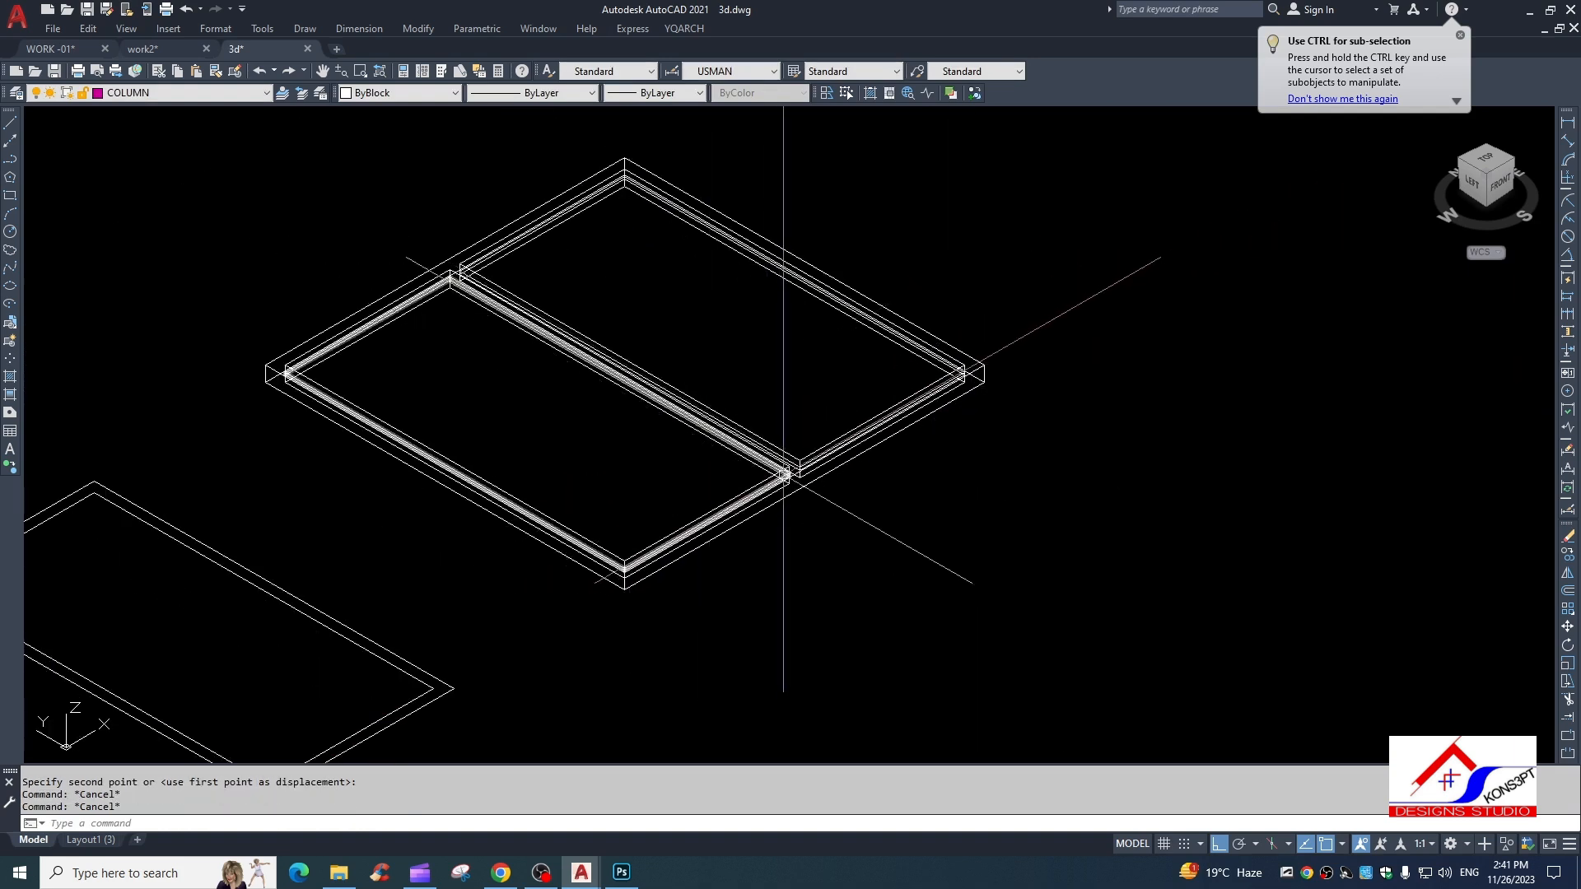
scroll(783, 475, down, 5)
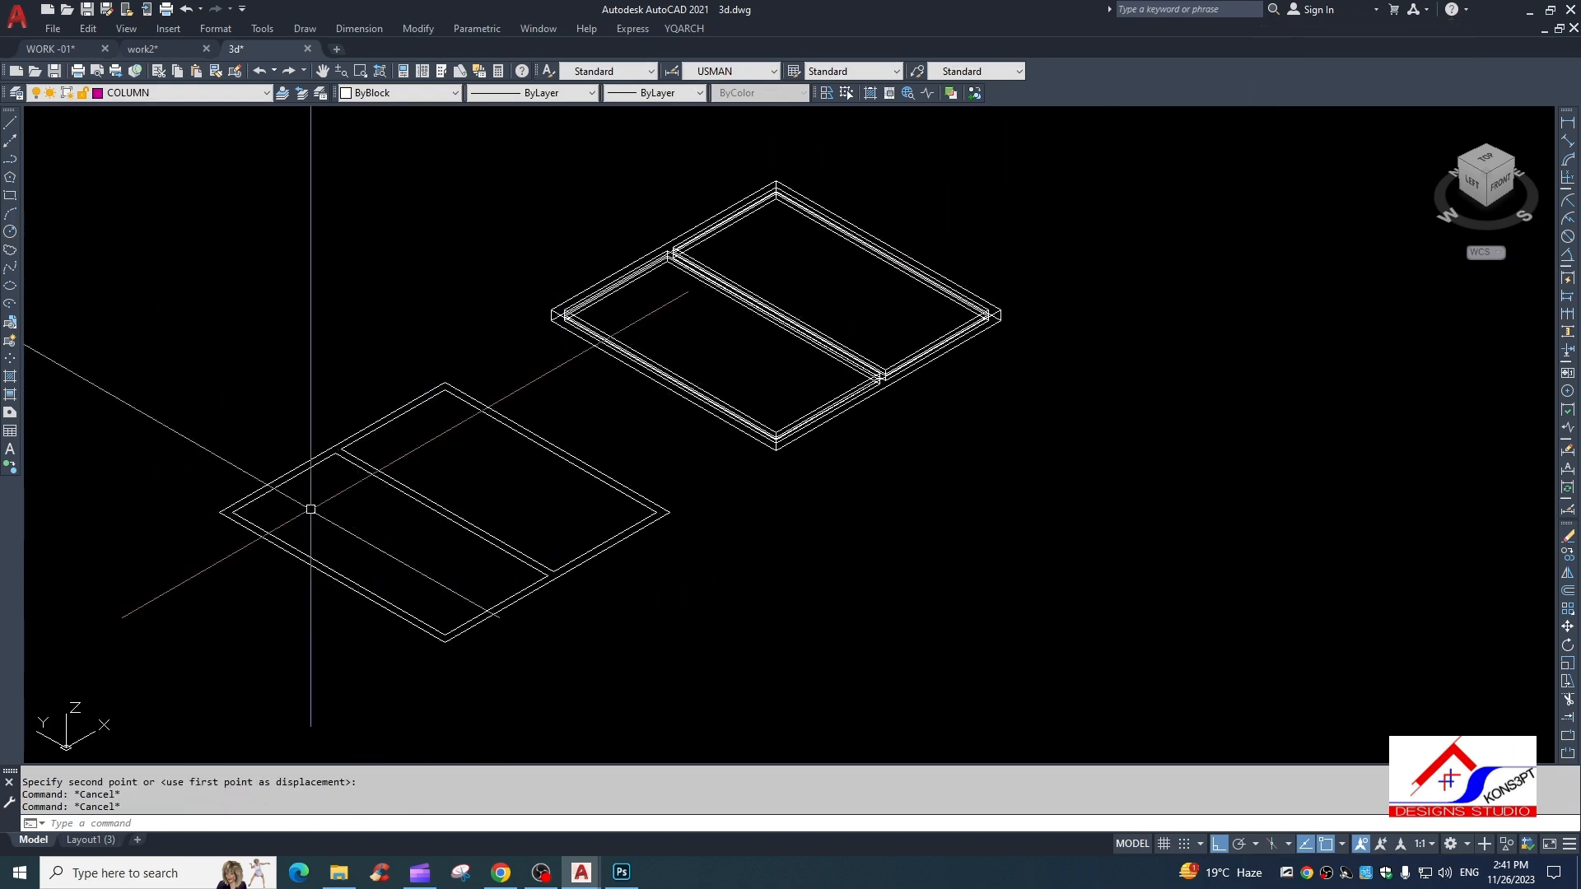
key(Escape)
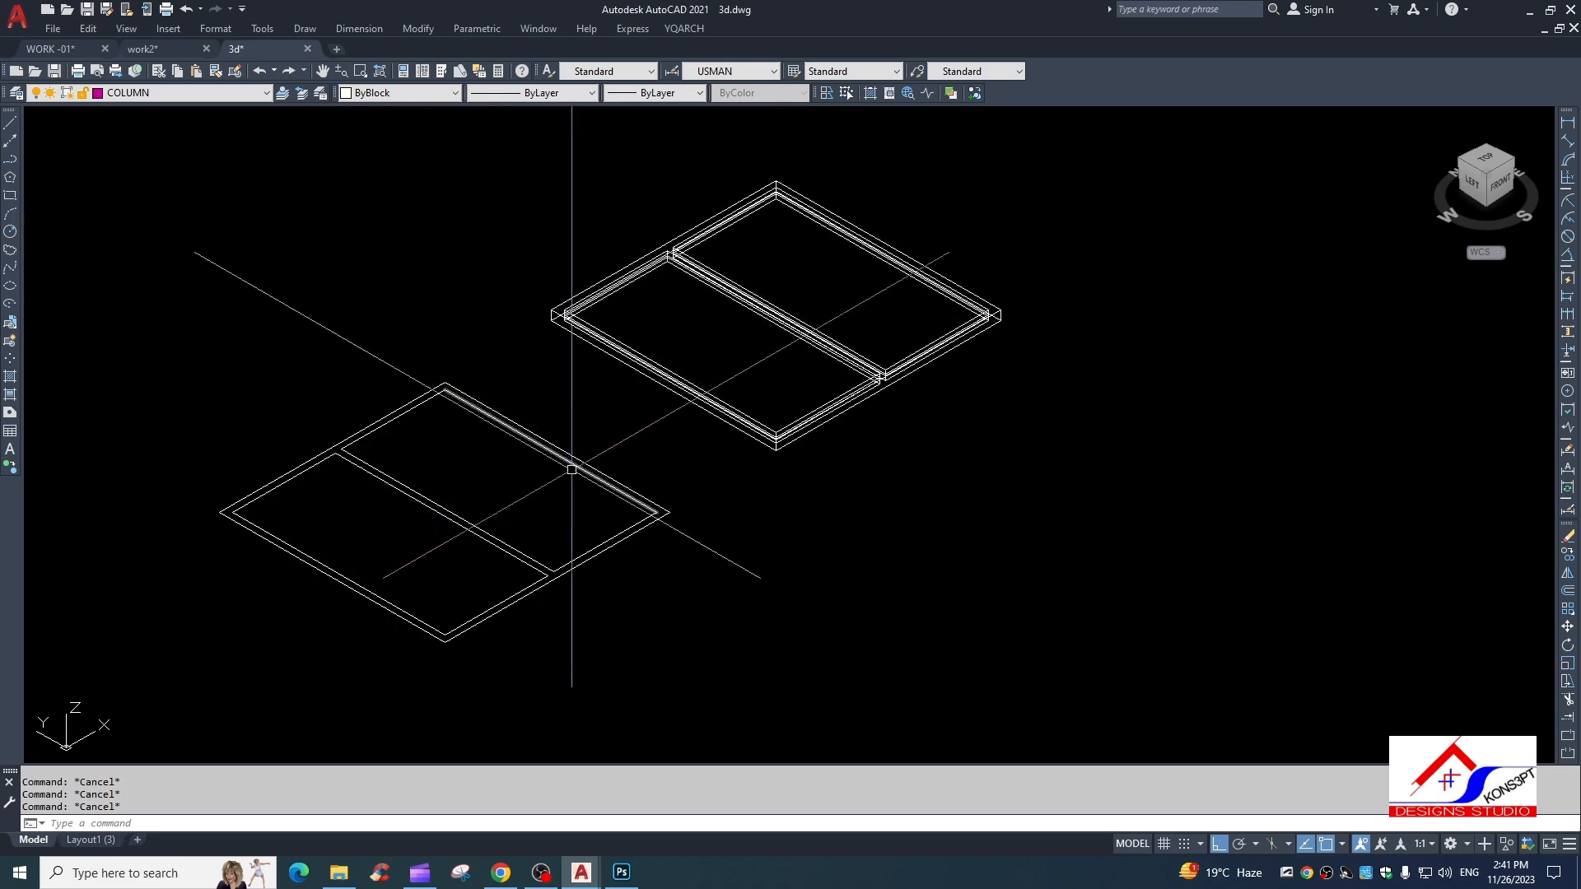
Assign the 3D window frame to the WINODE layer.
scroll(944, 308, up, 5)
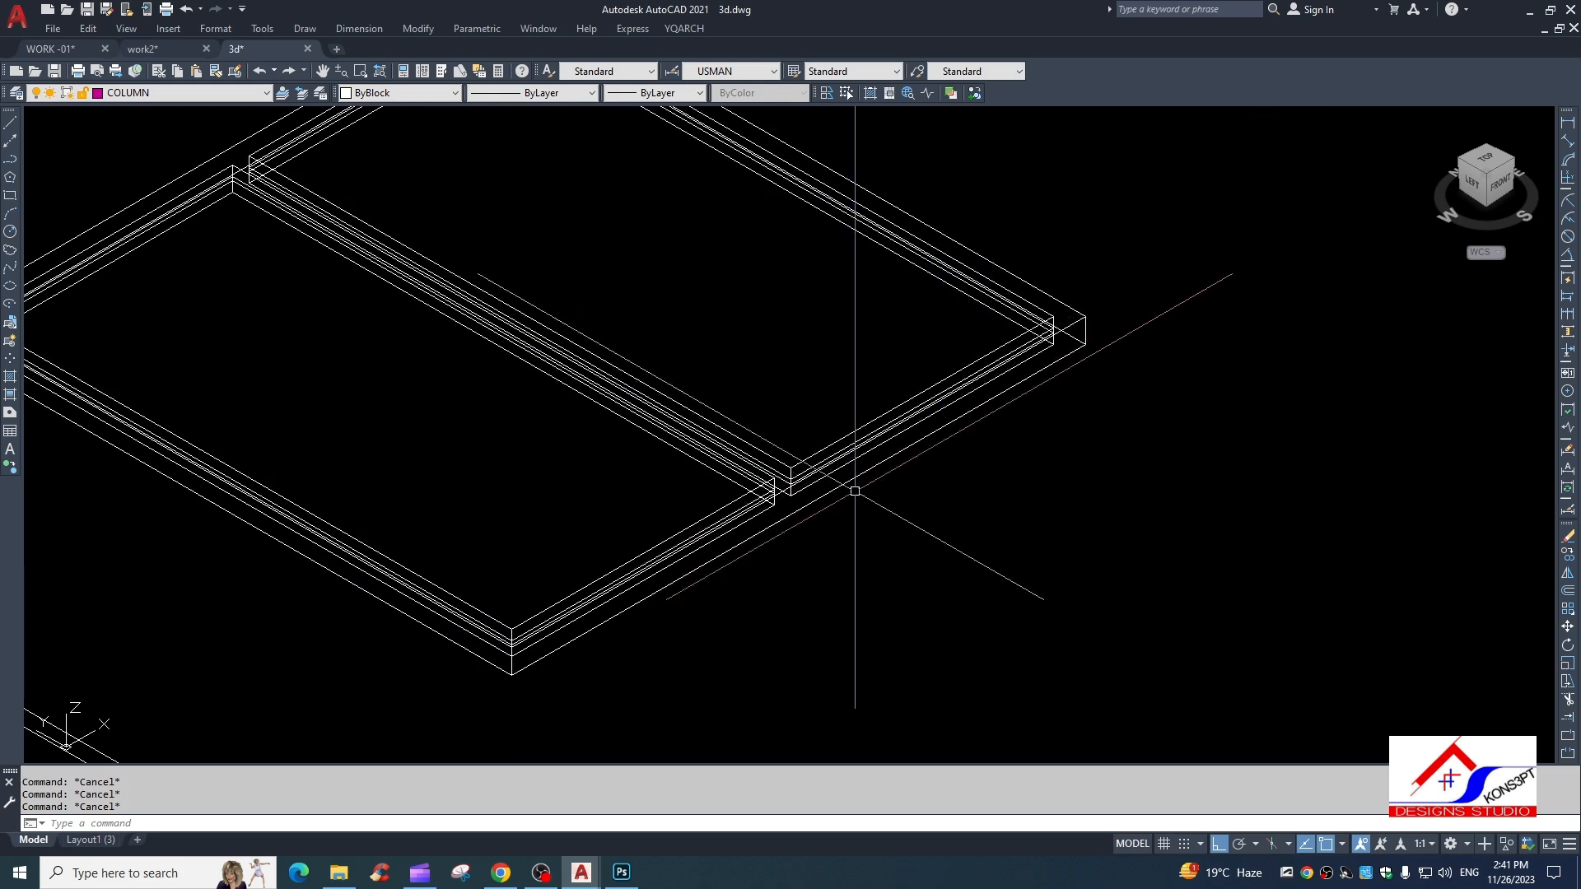
click(831, 491)
click(215, 92)
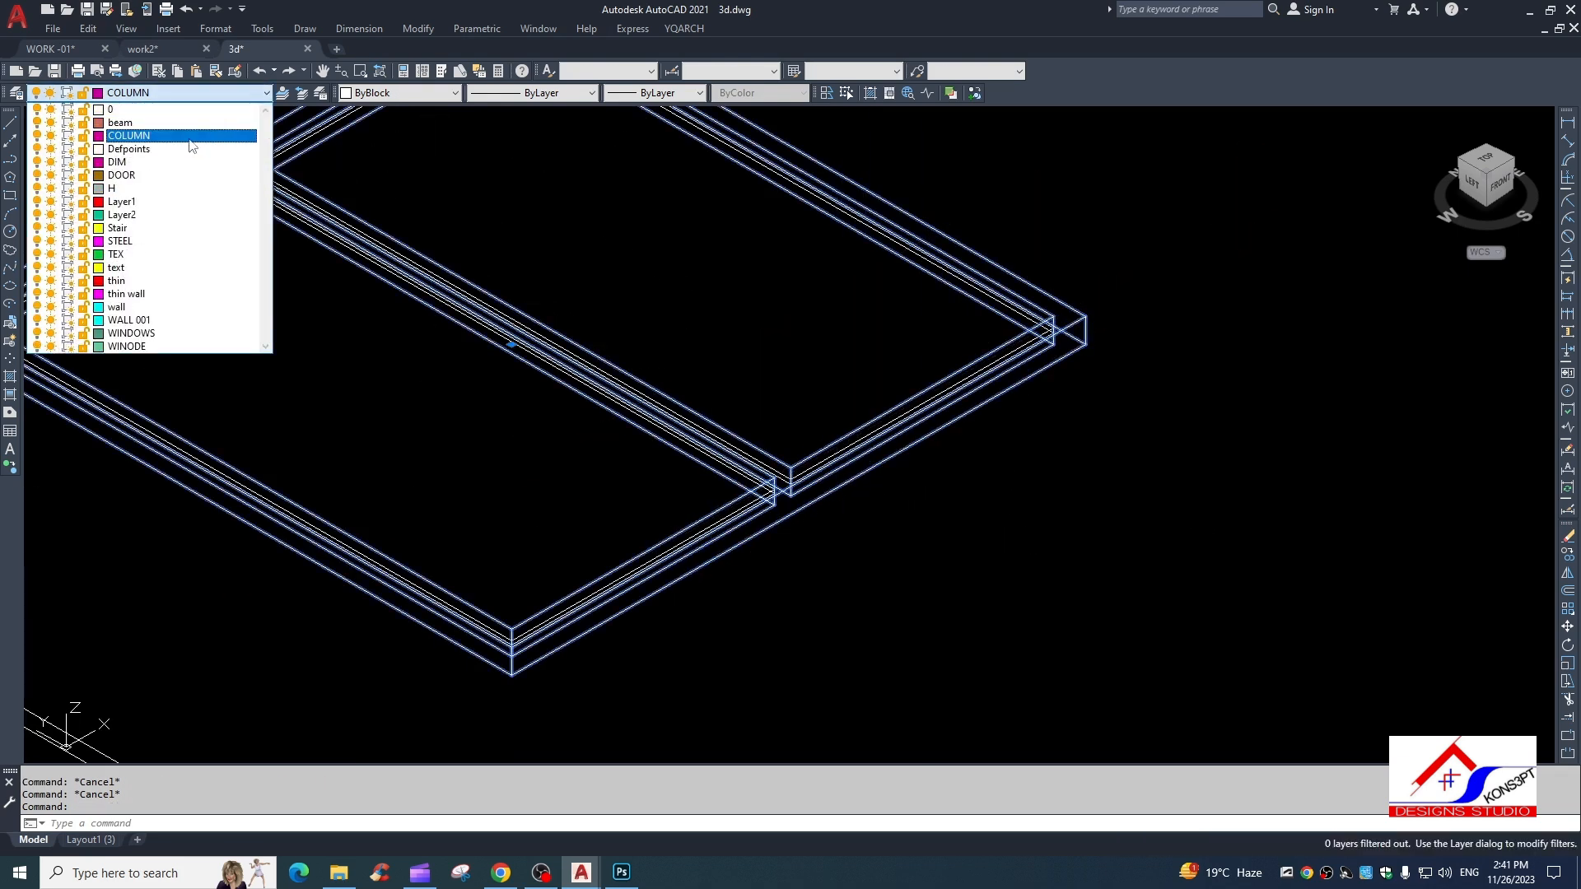
click(134, 346)
scroll(947, 379, up, 2)
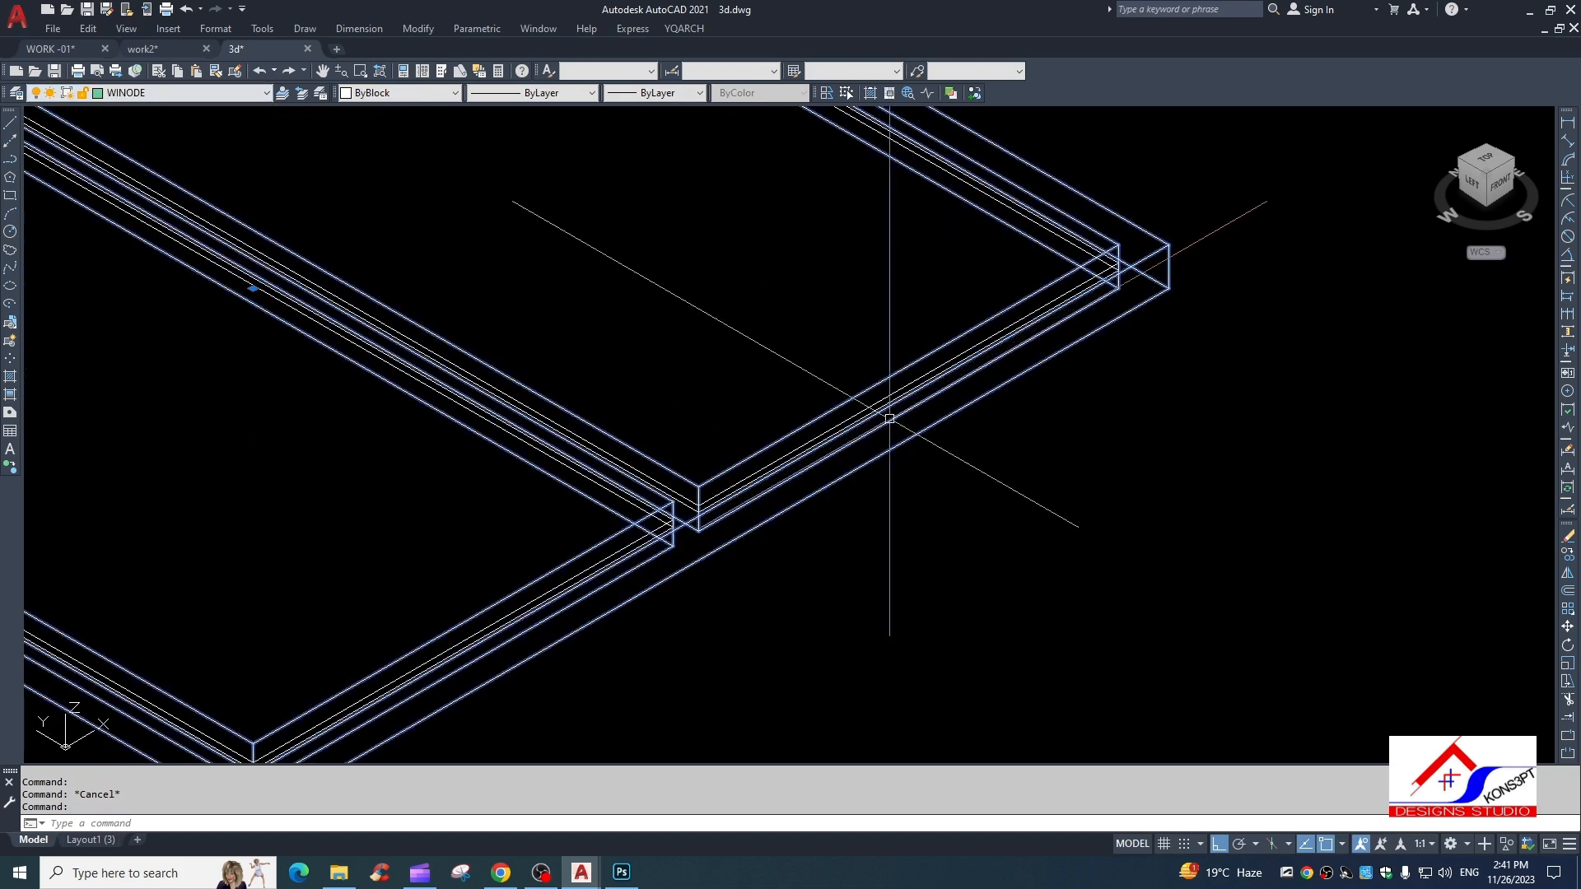
Assign both glass panels to the WINDOWS layer and set their colour to Yellow.
scroll(650, 544, up, 2)
click(694, 473)
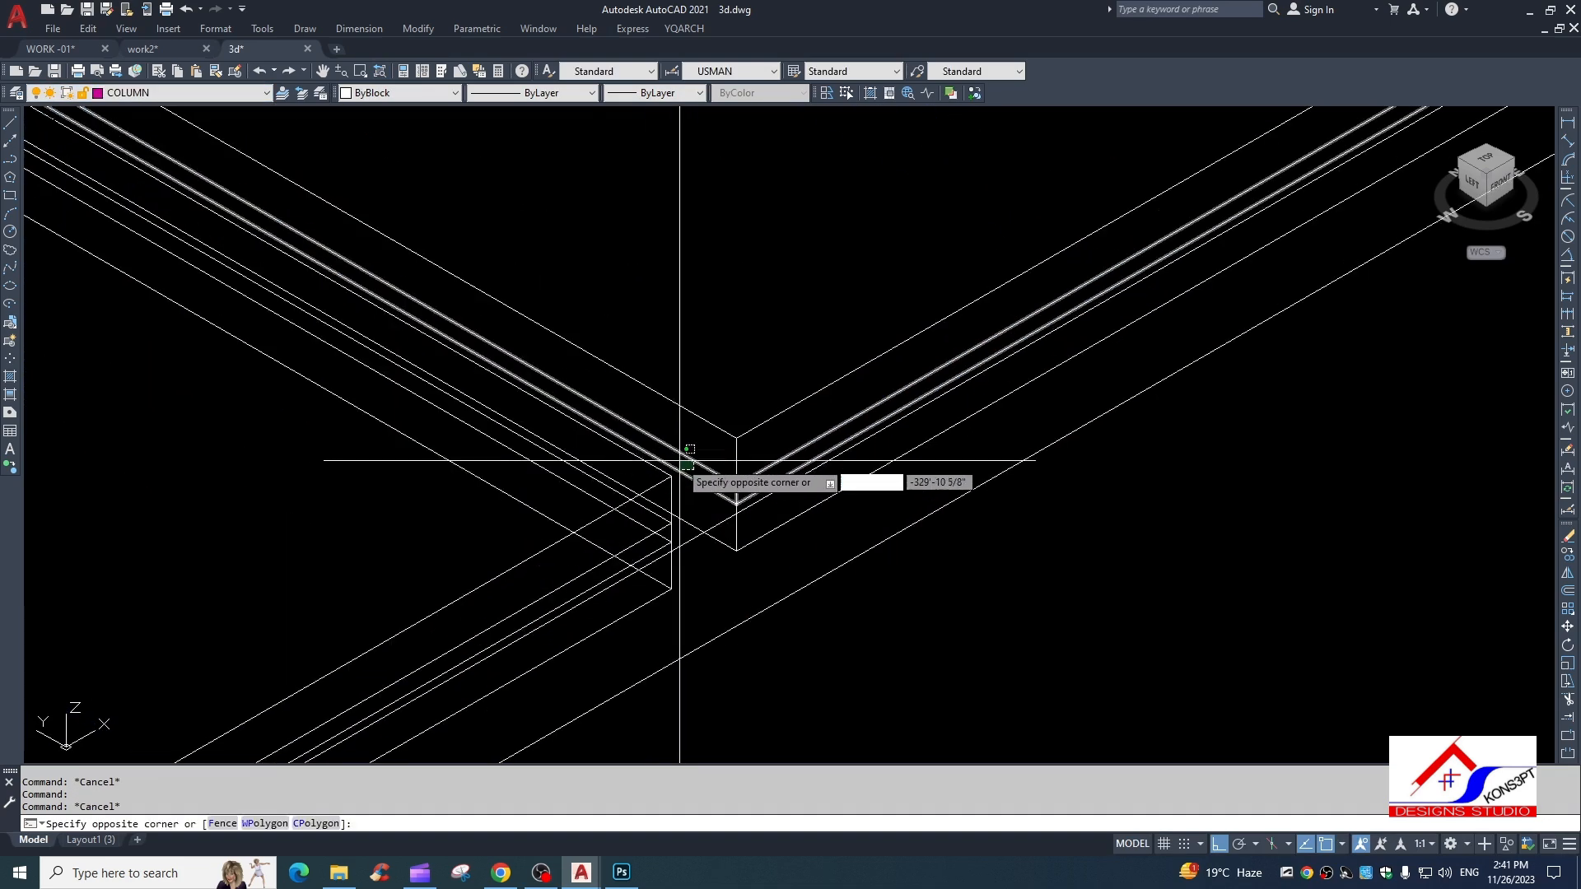
click(646, 545)
click(357, 237)
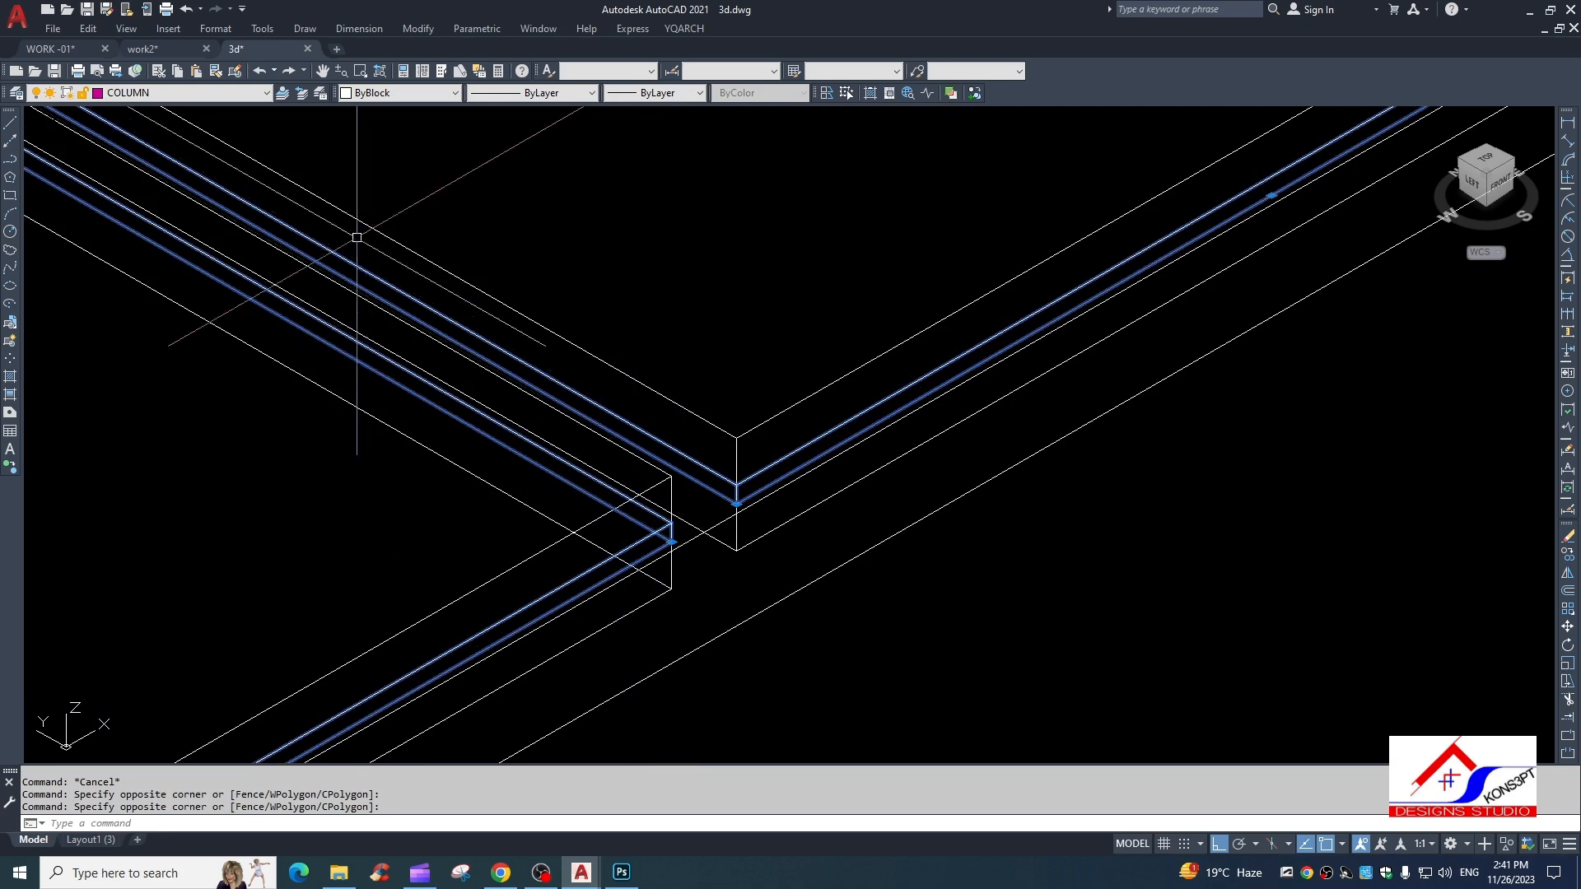
click(227, 92)
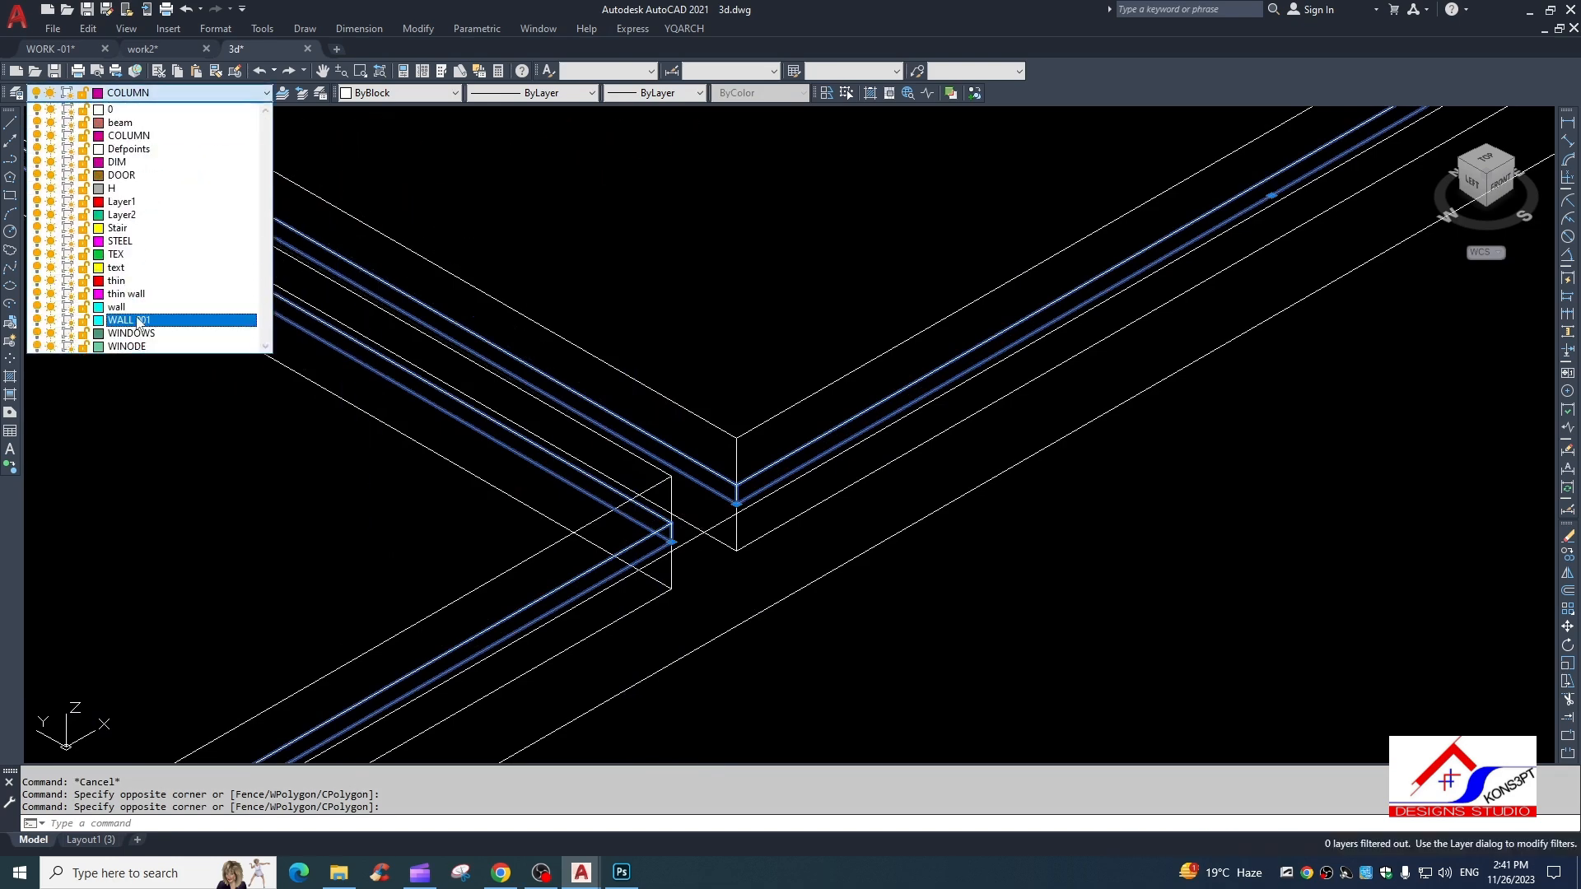
click(136, 333)
click(399, 92)
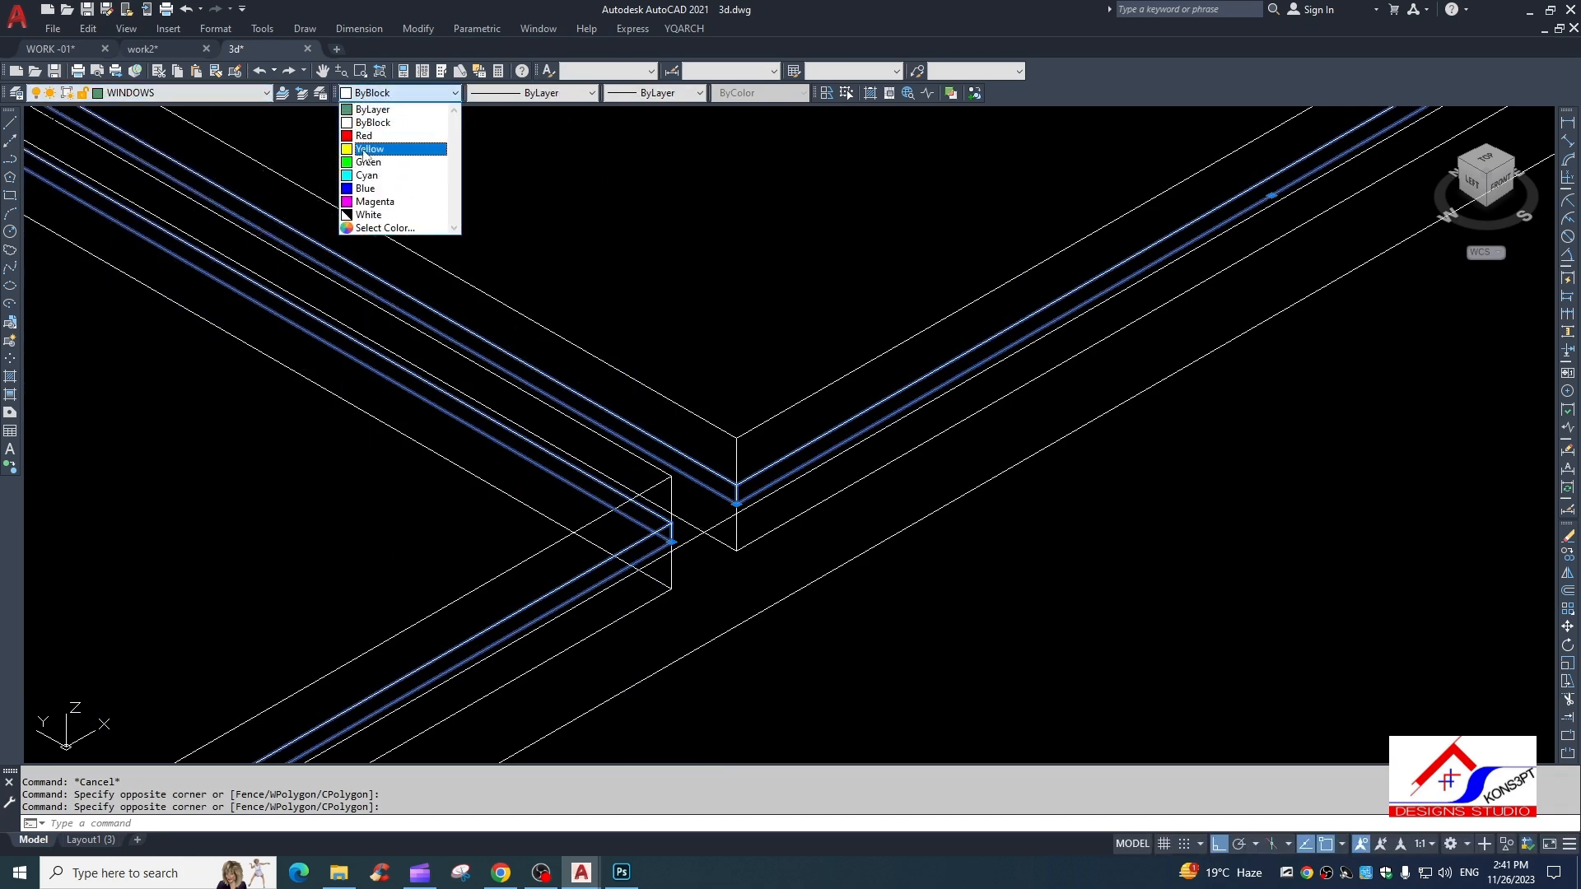
click(370, 151)
key(Escape)
key(Escape)
Stand the frame and its glass panels upright by rotating them 90 degrees in 3D about the frame's lower long edge.
scroll(897, 496, down, 7)
click(866, 475)
click(819, 561)
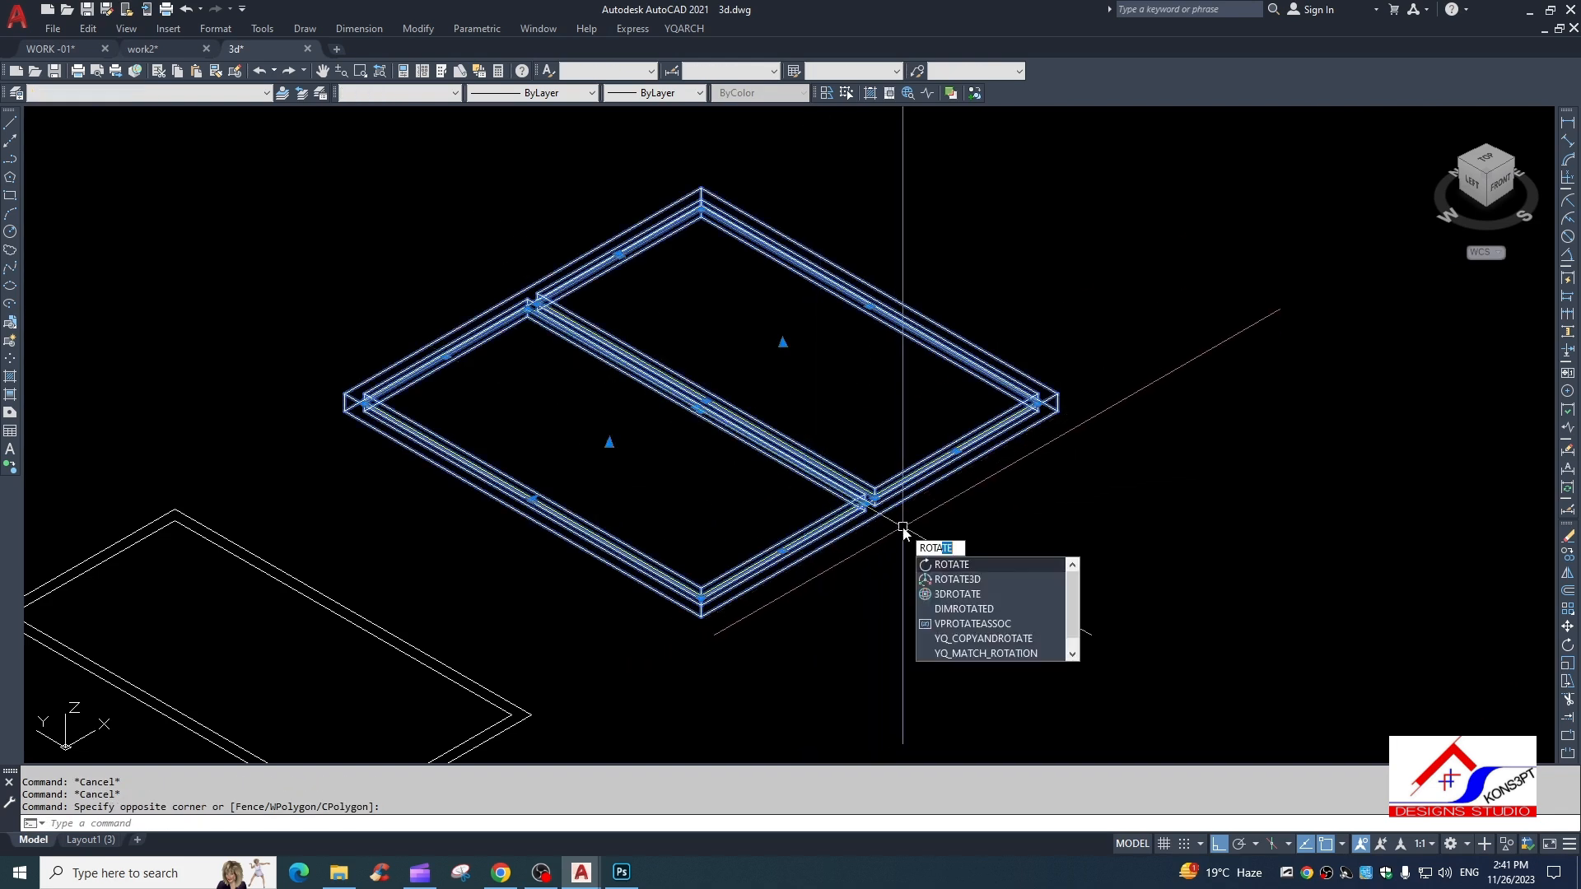
key(Return)
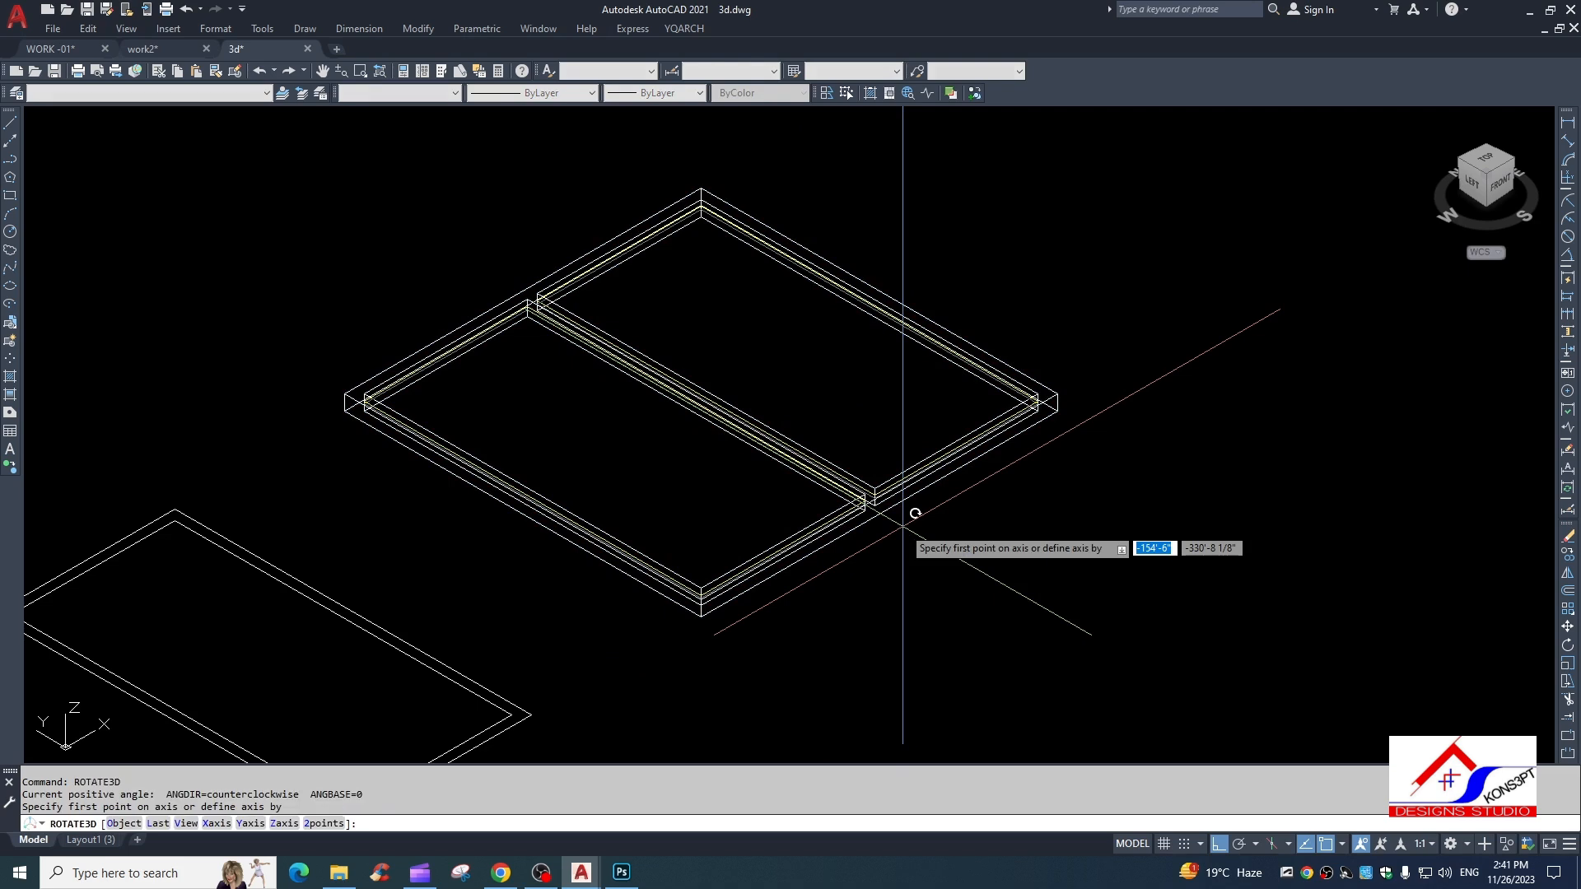
click(882, 511)
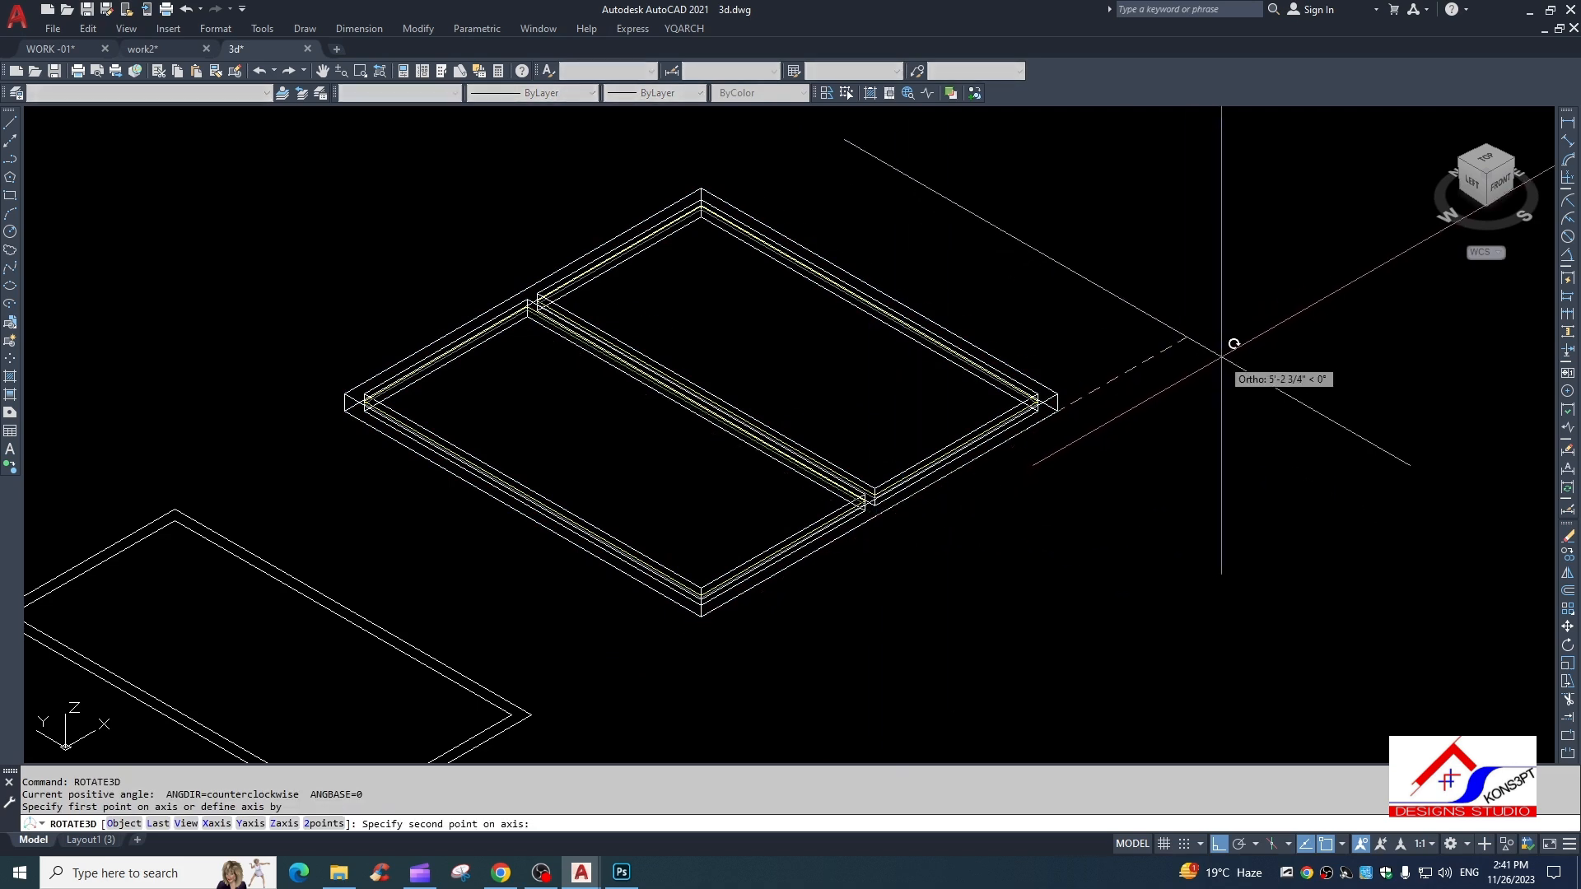
click(1220, 358)
key(Return)
Rotate the upright window by 270 degrees in plan to align it with the building's long side wall.
scroll(1217, 356, down, 3)
drag(985, 554, 865, 470)
scroll(839, 534, down, 3)
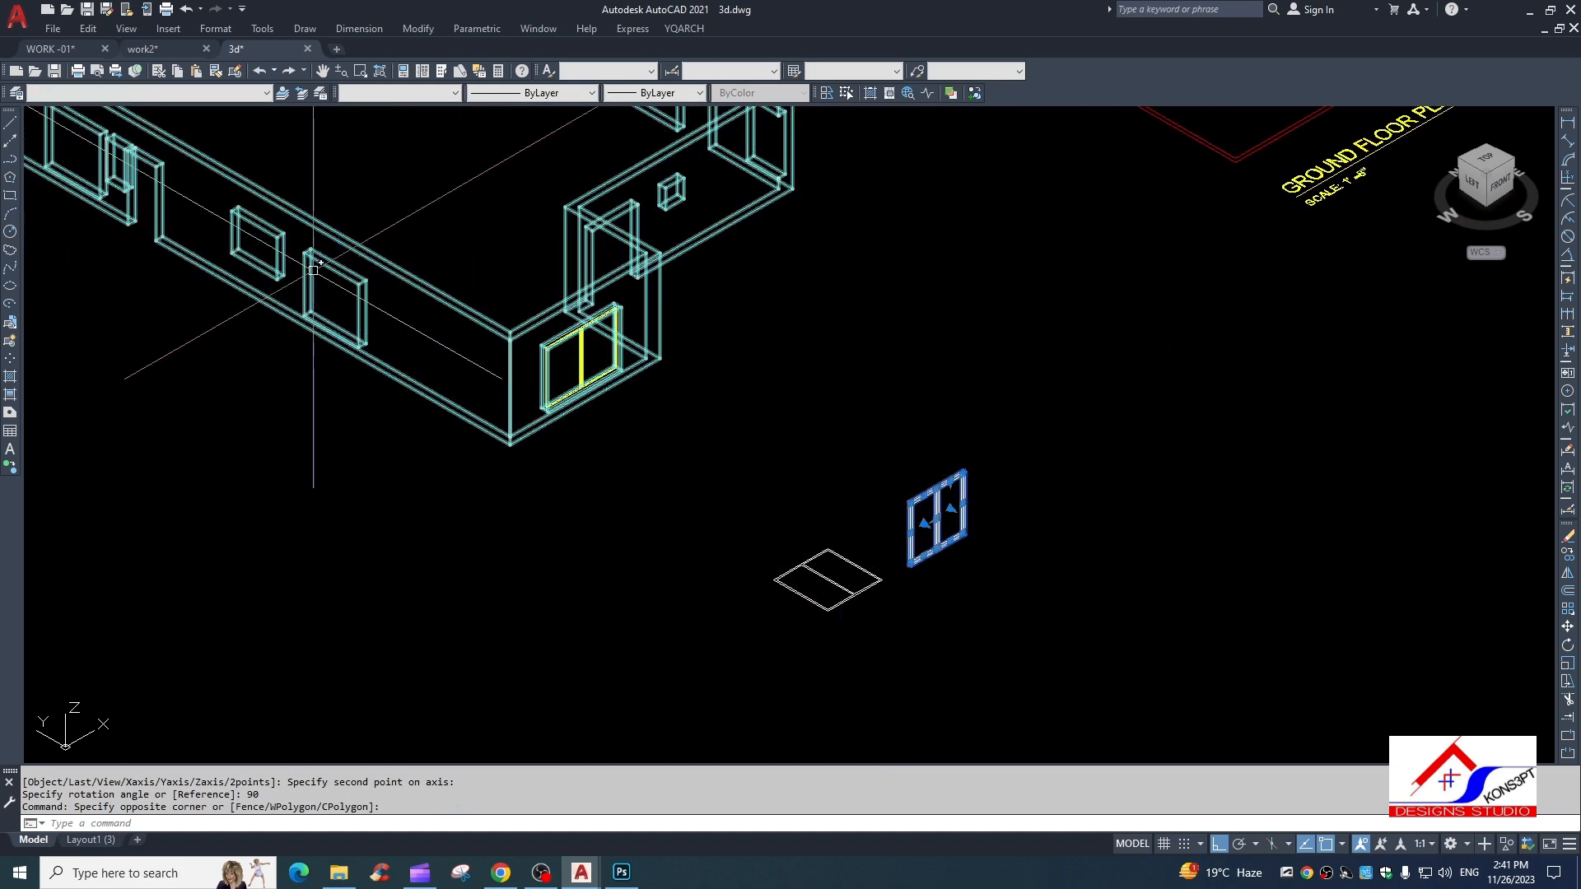
scroll(374, 527, down, 2)
text(ro)
key(Return)
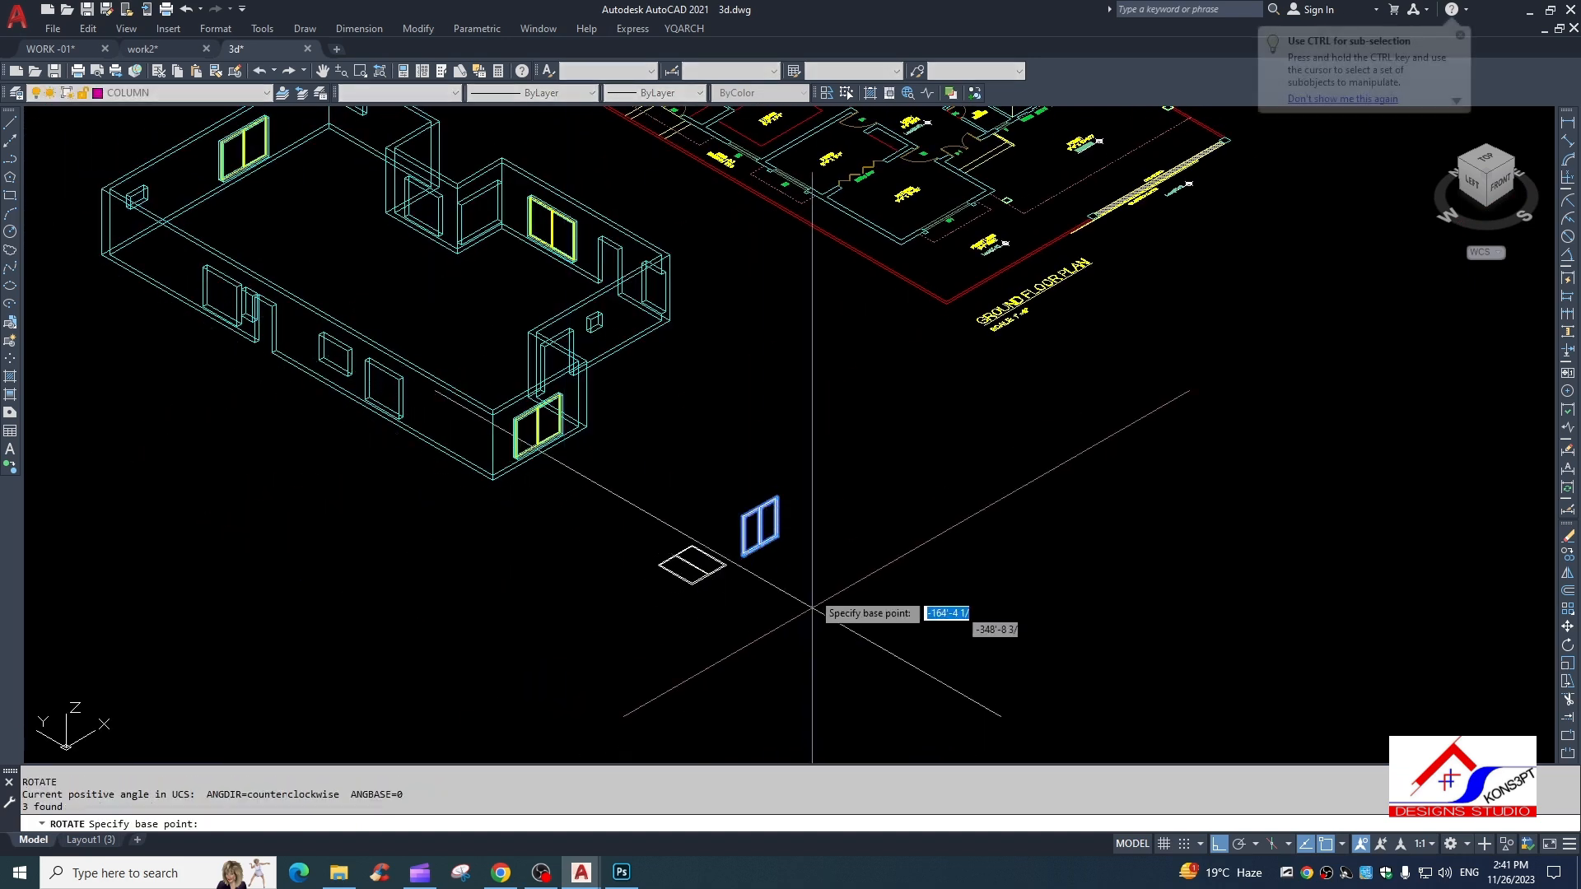
scroll(741, 557, up, 5)
click(697, 544)
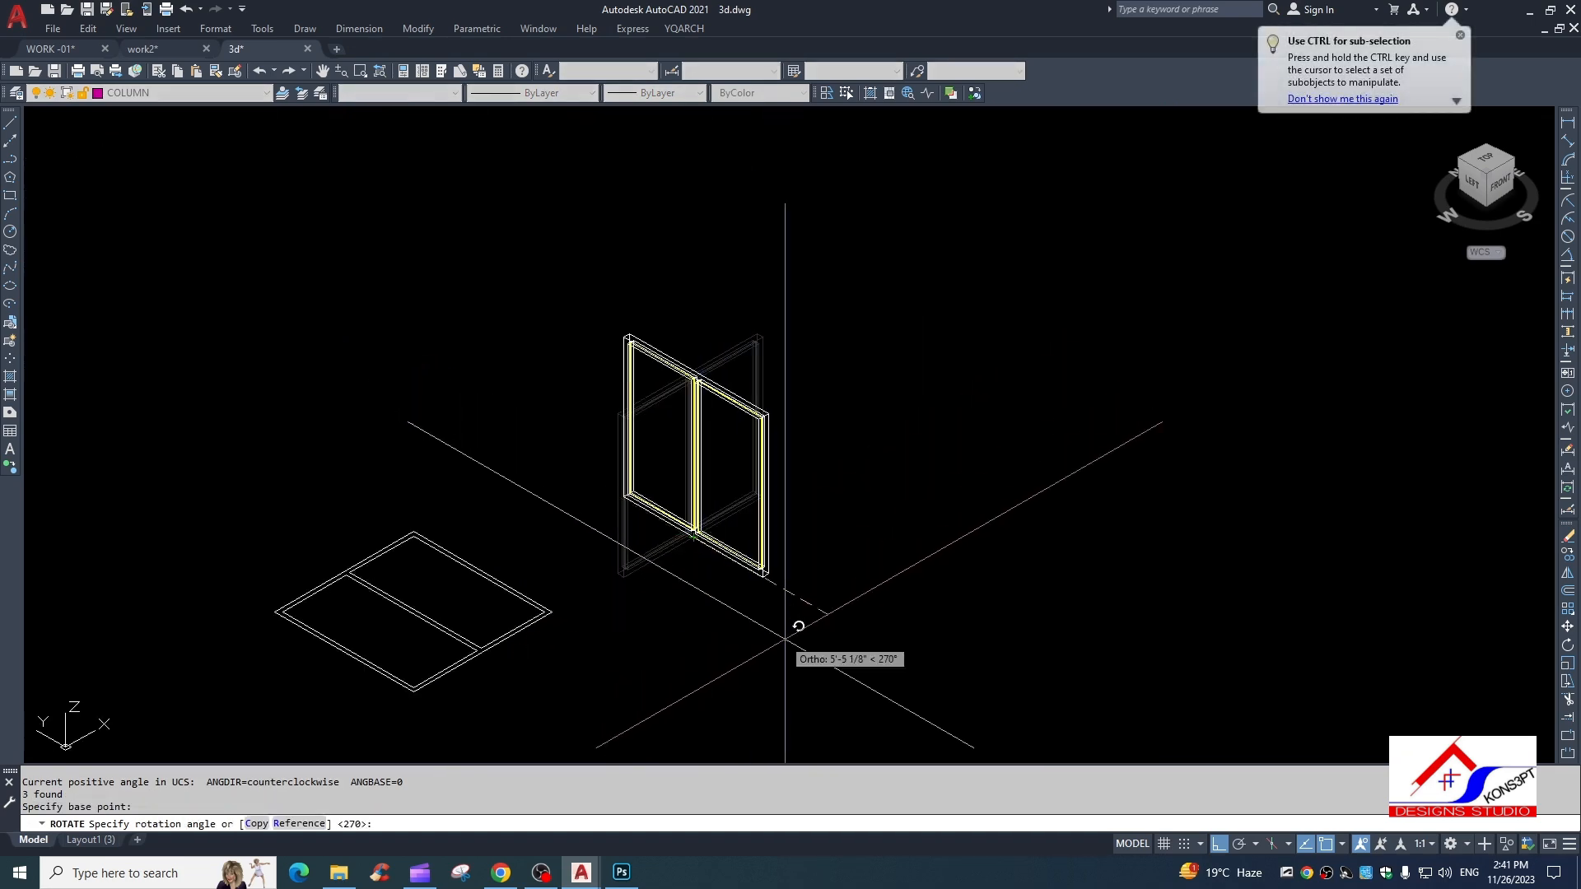
click(790, 616)
Move the window from the midpoint of its upper end edge into the long side wall's opening nearest the front corner.
click(769, 364)
click(674, 472)
key(Return)
scroll(633, 321, up, 7)
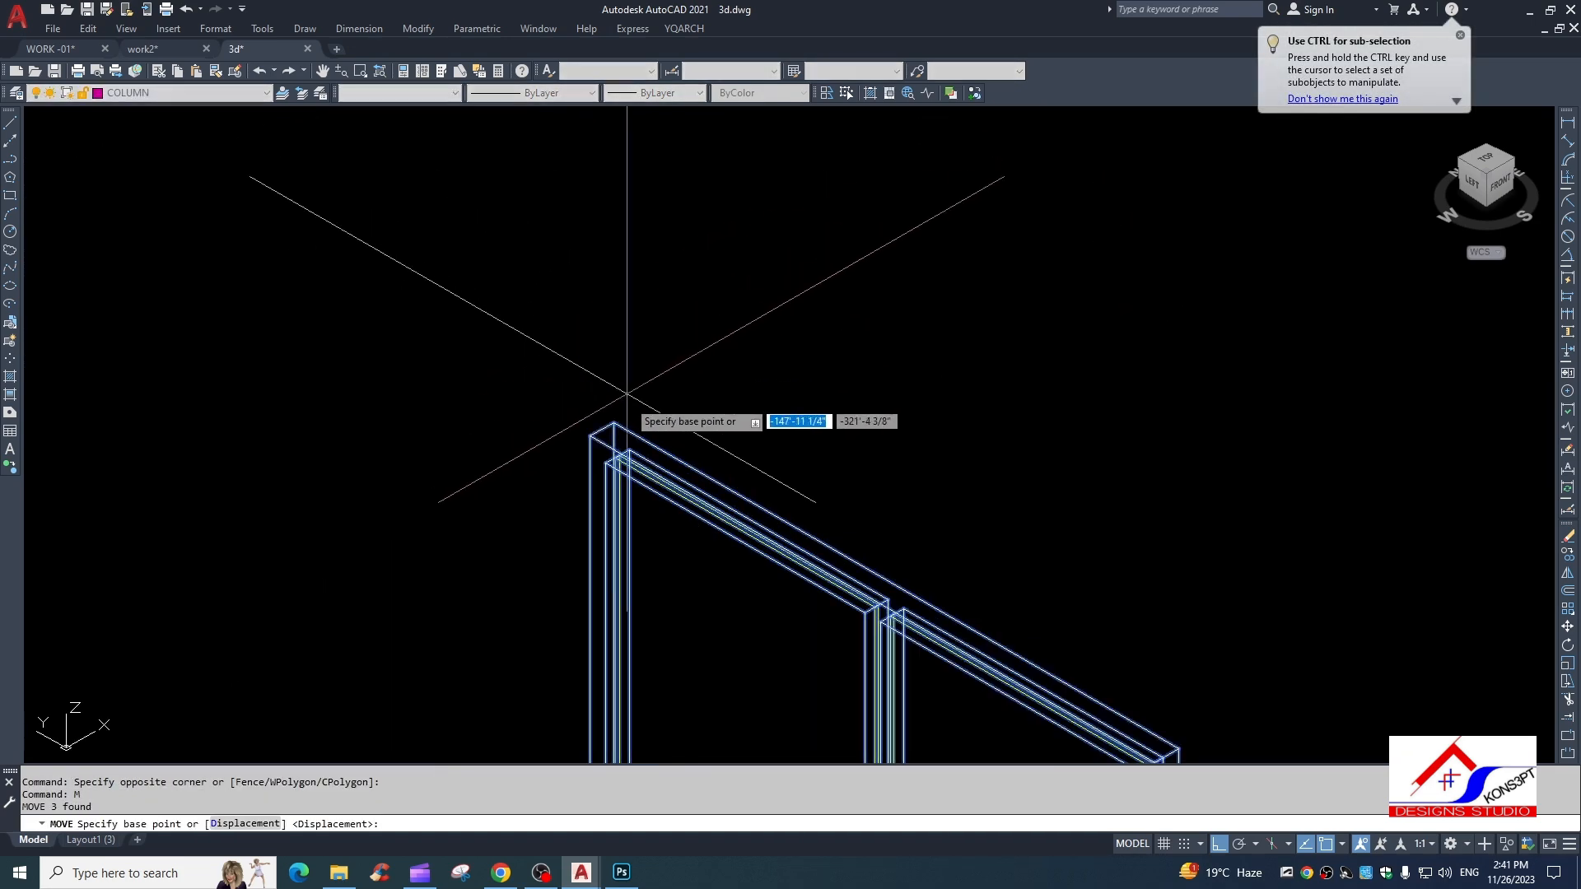
click(586, 441)
scroll(638, 437, down, 10)
middle_drag(634, 362, 560, 425)
scroll(559, 425, down, 2)
scroll(204, 313, up, 6)
middle_drag(251, 328, 317, 345)
scroll(317, 346, up, 2)
click(455, 384)
Copy the placed window from its upper edge midpoint into the same-size opening near the far end of the long side wall.
scroll(629, 370, down, 3)
scroll(837, 426, down, 2)
text(co)
key(Return)
text(p)
key(Return)
key(Return)
scroll(668, 339, up, 7)
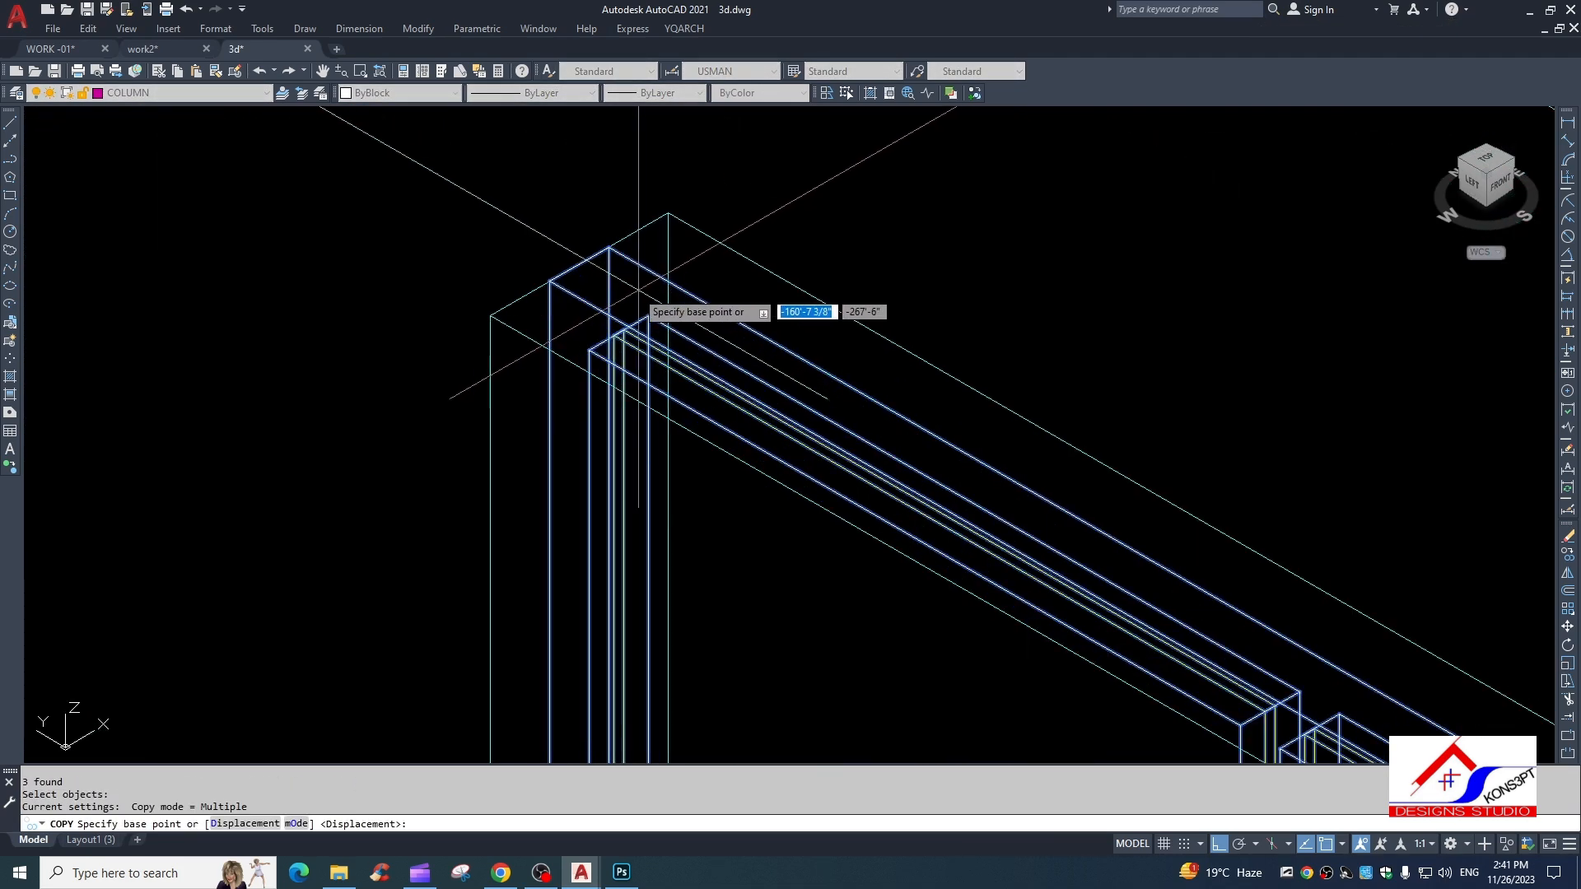
click(578, 264)
scroll(578, 264, down, 5)
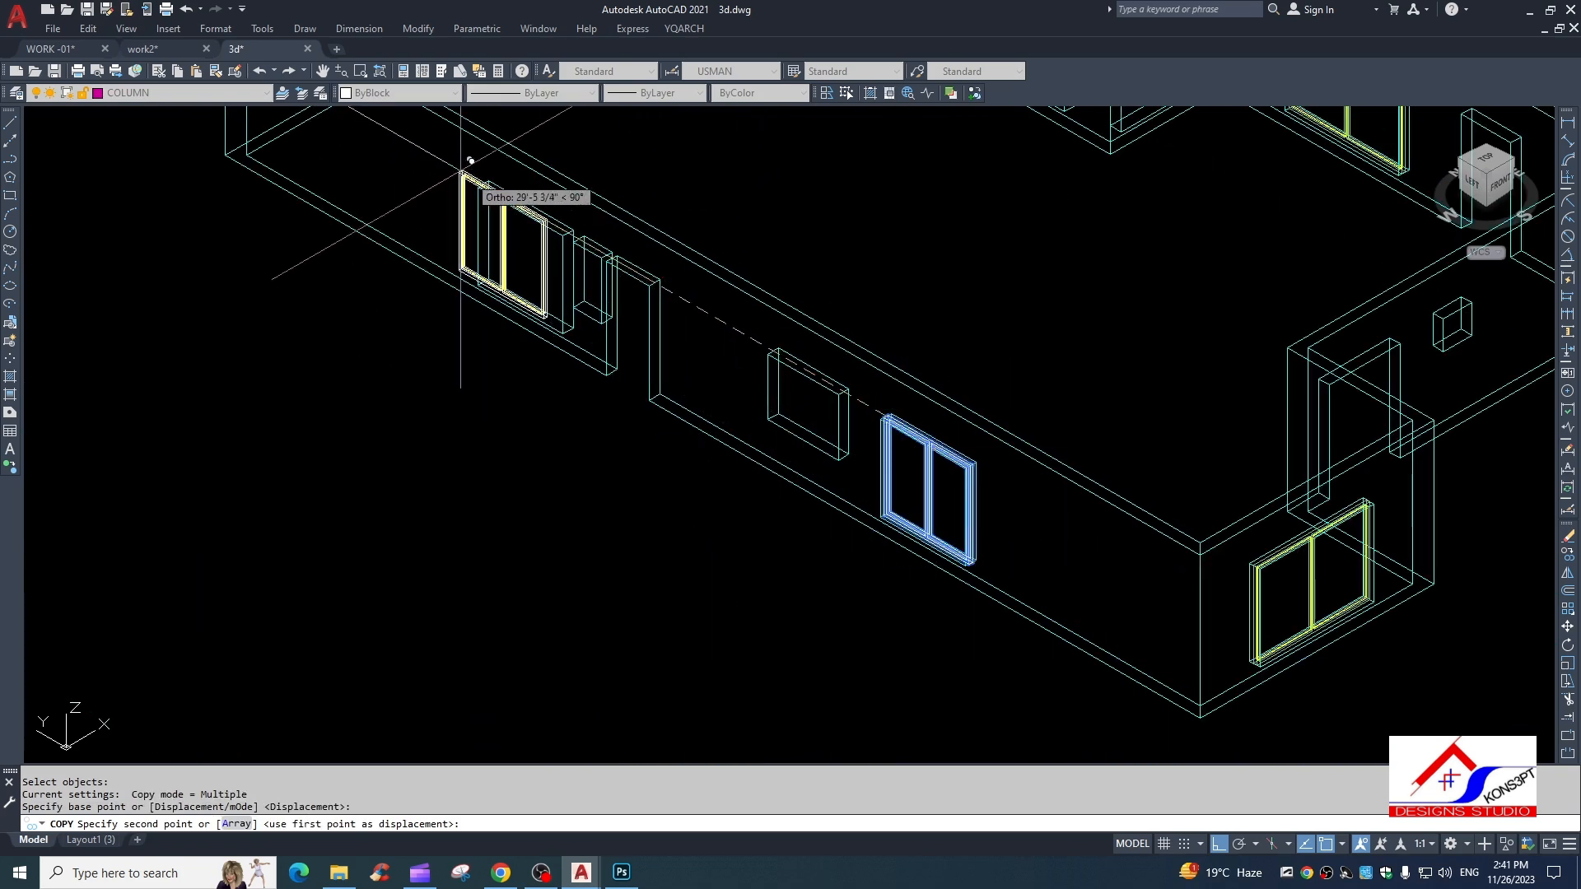
scroll(492, 174, up, 3)
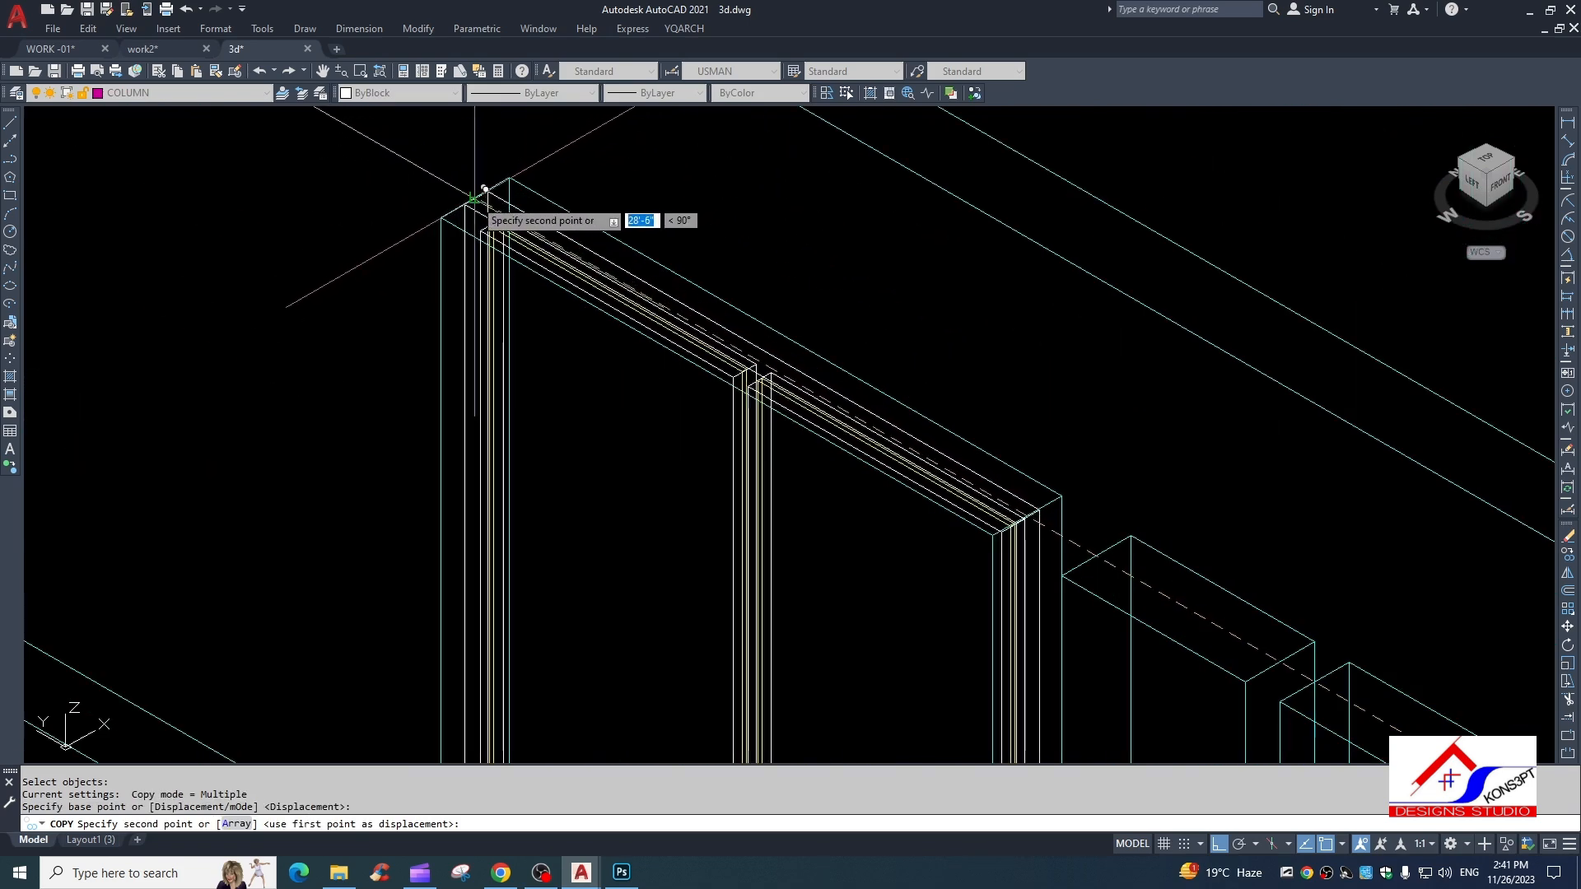
click(484, 194)
Place another copy of the window in the opening beside the recessed corner on the opposite side of the building, and end copying.
scroll(494, 330, down, 8)
scroll(593, 380, up, 10)
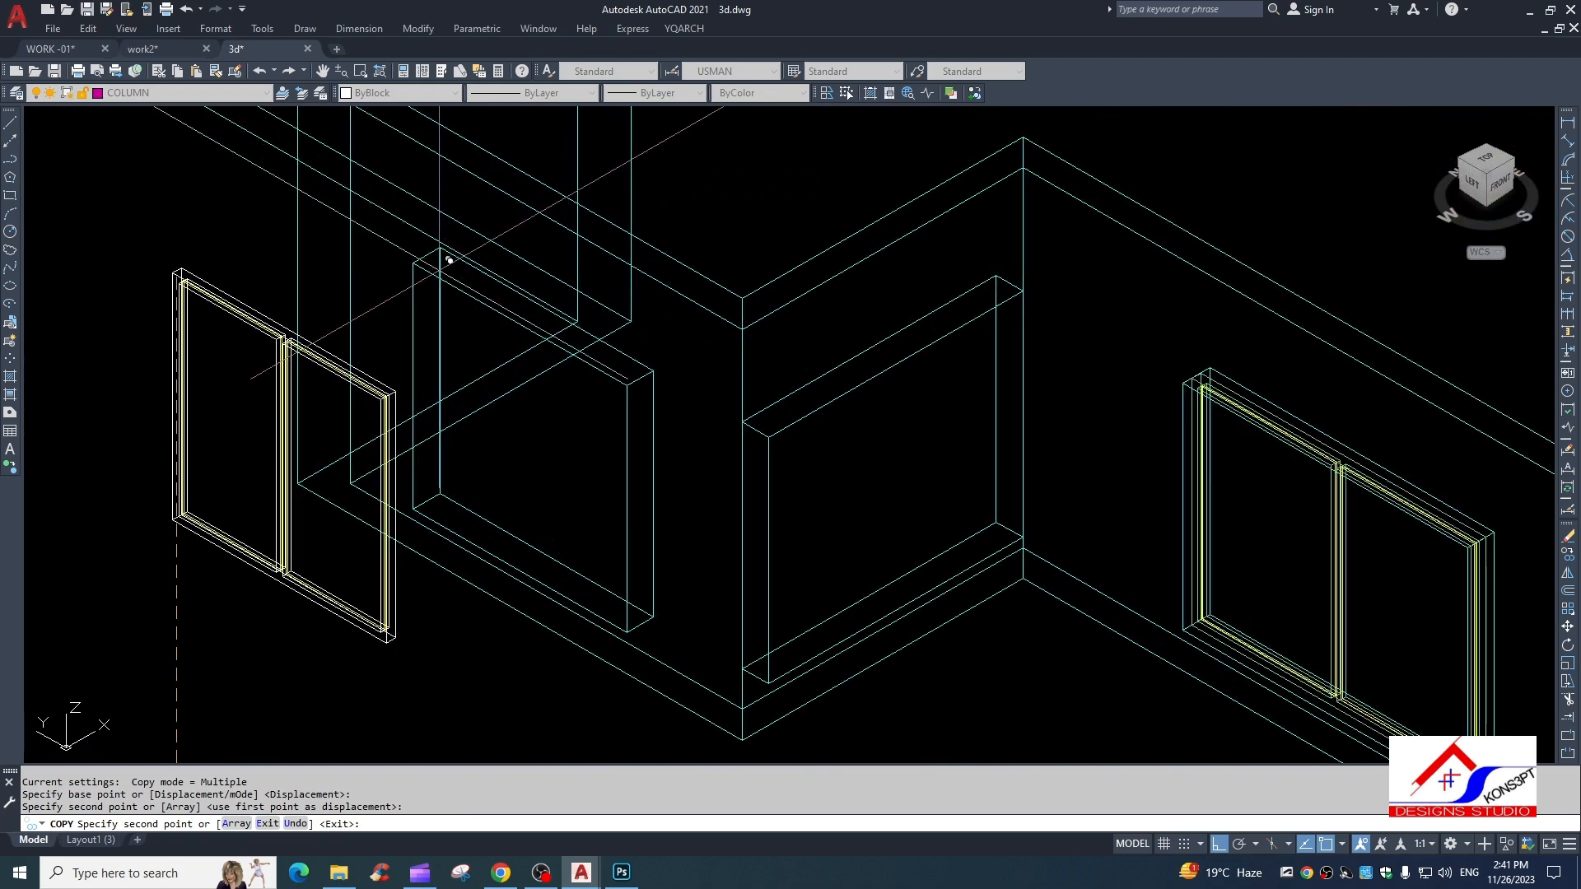
click(426, 256)
scroll(559, 376, down, 2)
scroll(570, 389, down, 4)
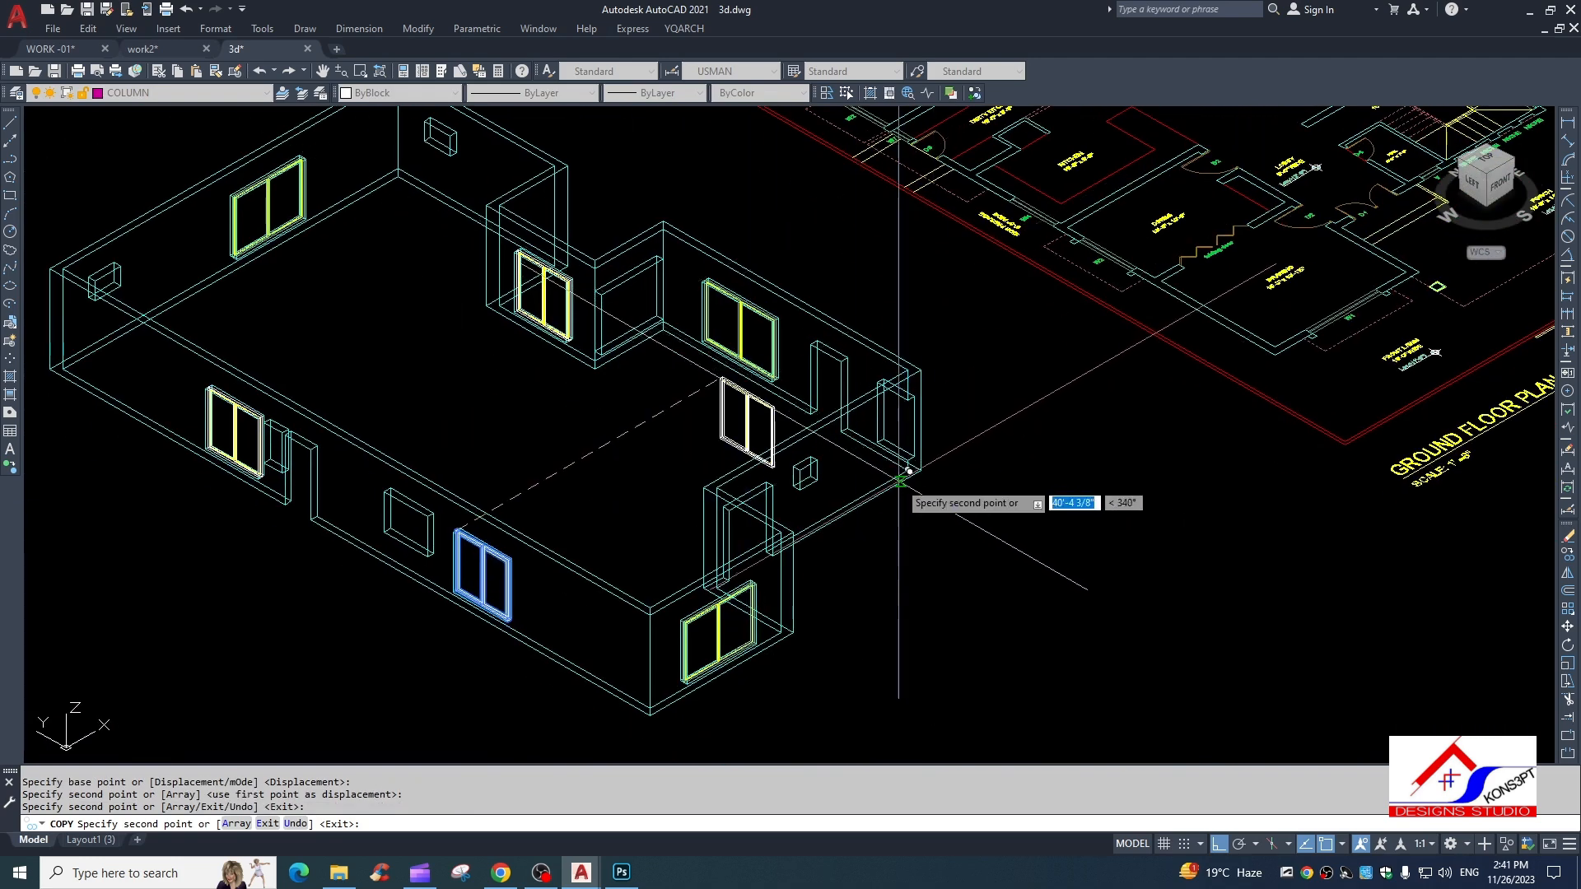
scroll(909, 469, up, 2)
scroll(955, 560, down, 2)
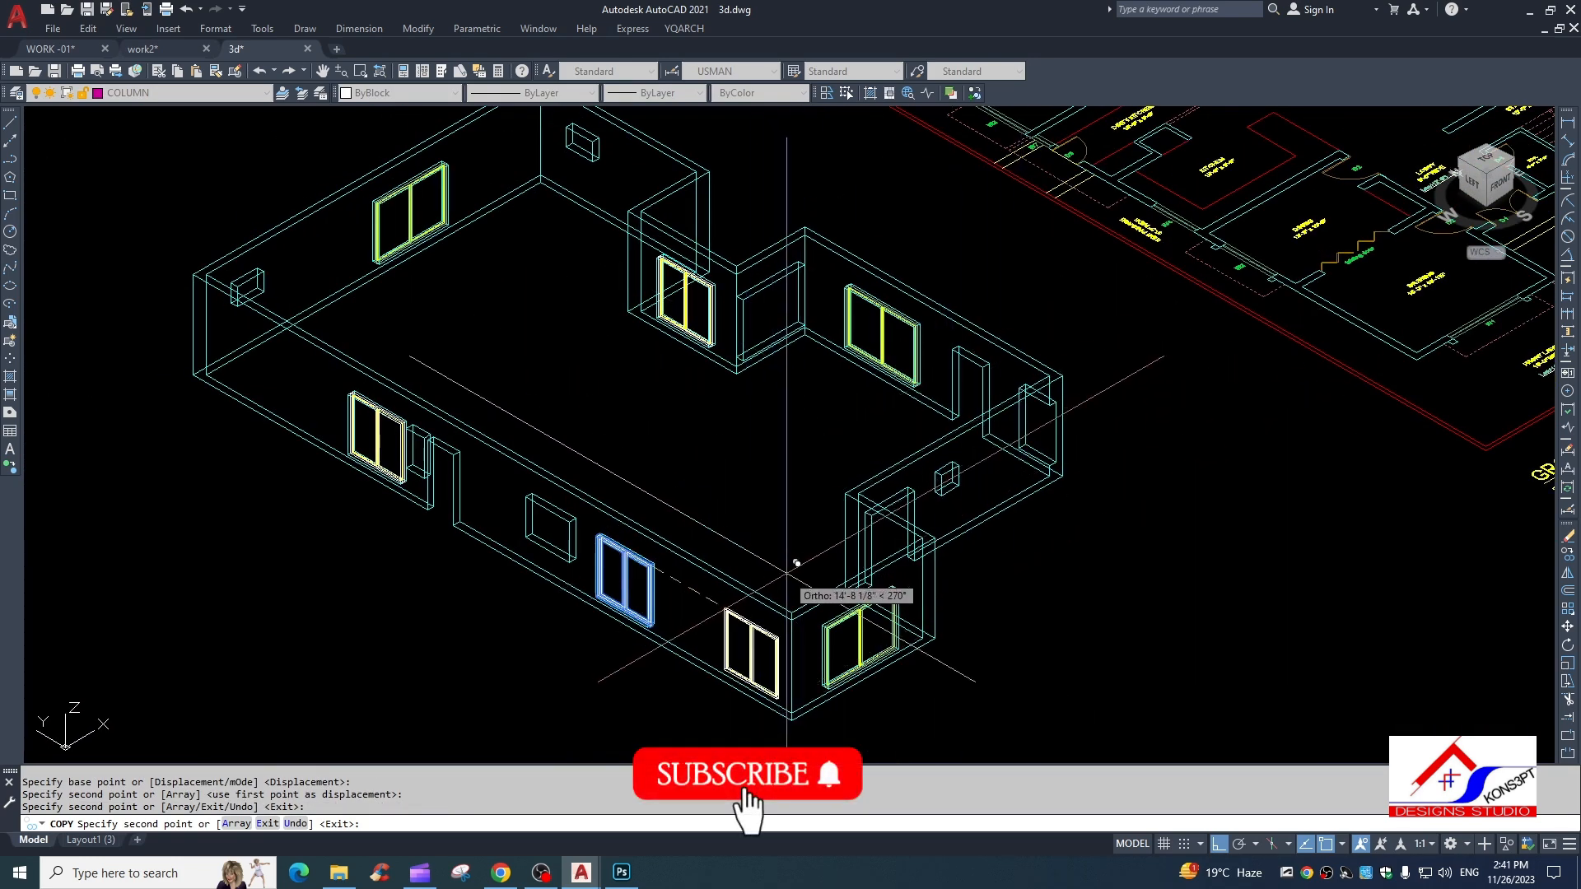
middle_drag(787, 573, 815, 618)
key(Escape)
Examine the ground floor plan and its window tags against the remaining openings in the 3D walls.
scroll(741, 491, down, 3)
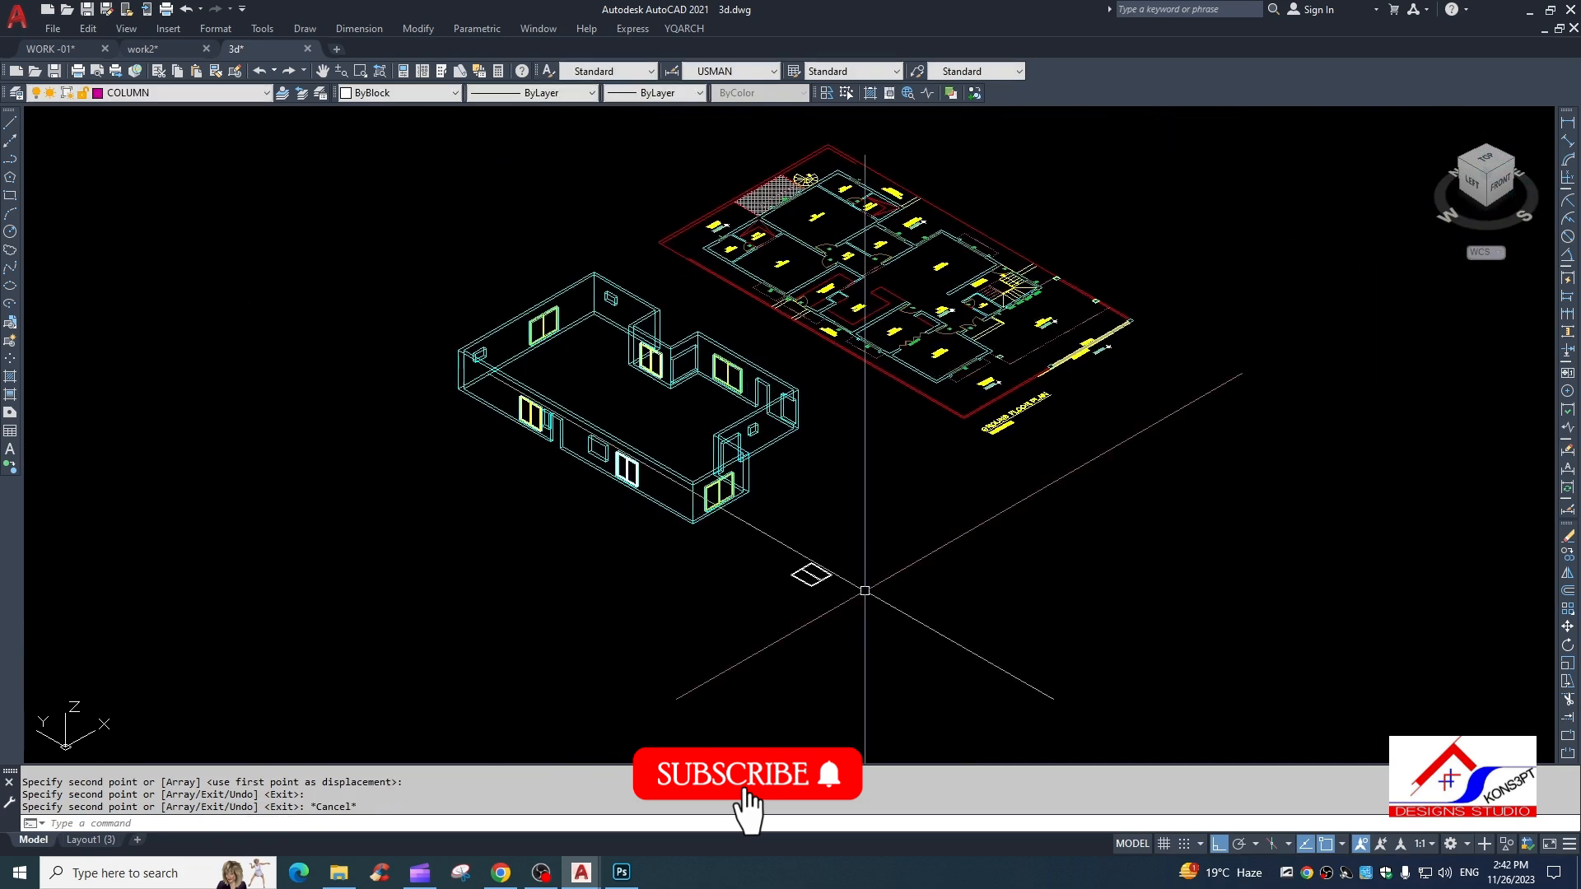
scroll(943, 324, up, 5)
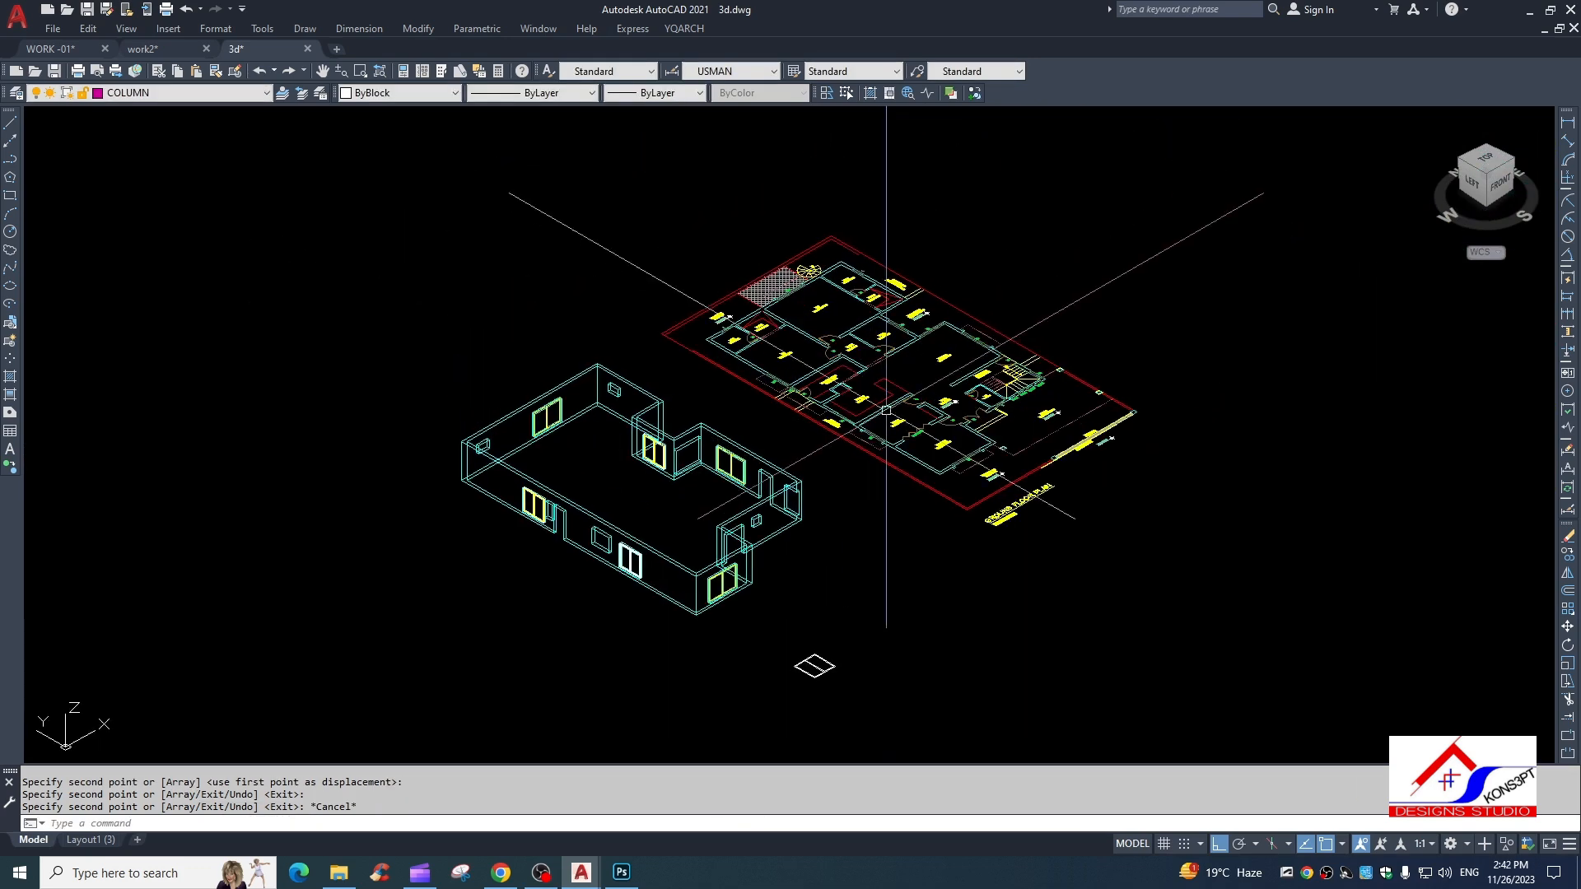
scroll(943, 324, up, 2)
scroll(914, 337, down, 6)
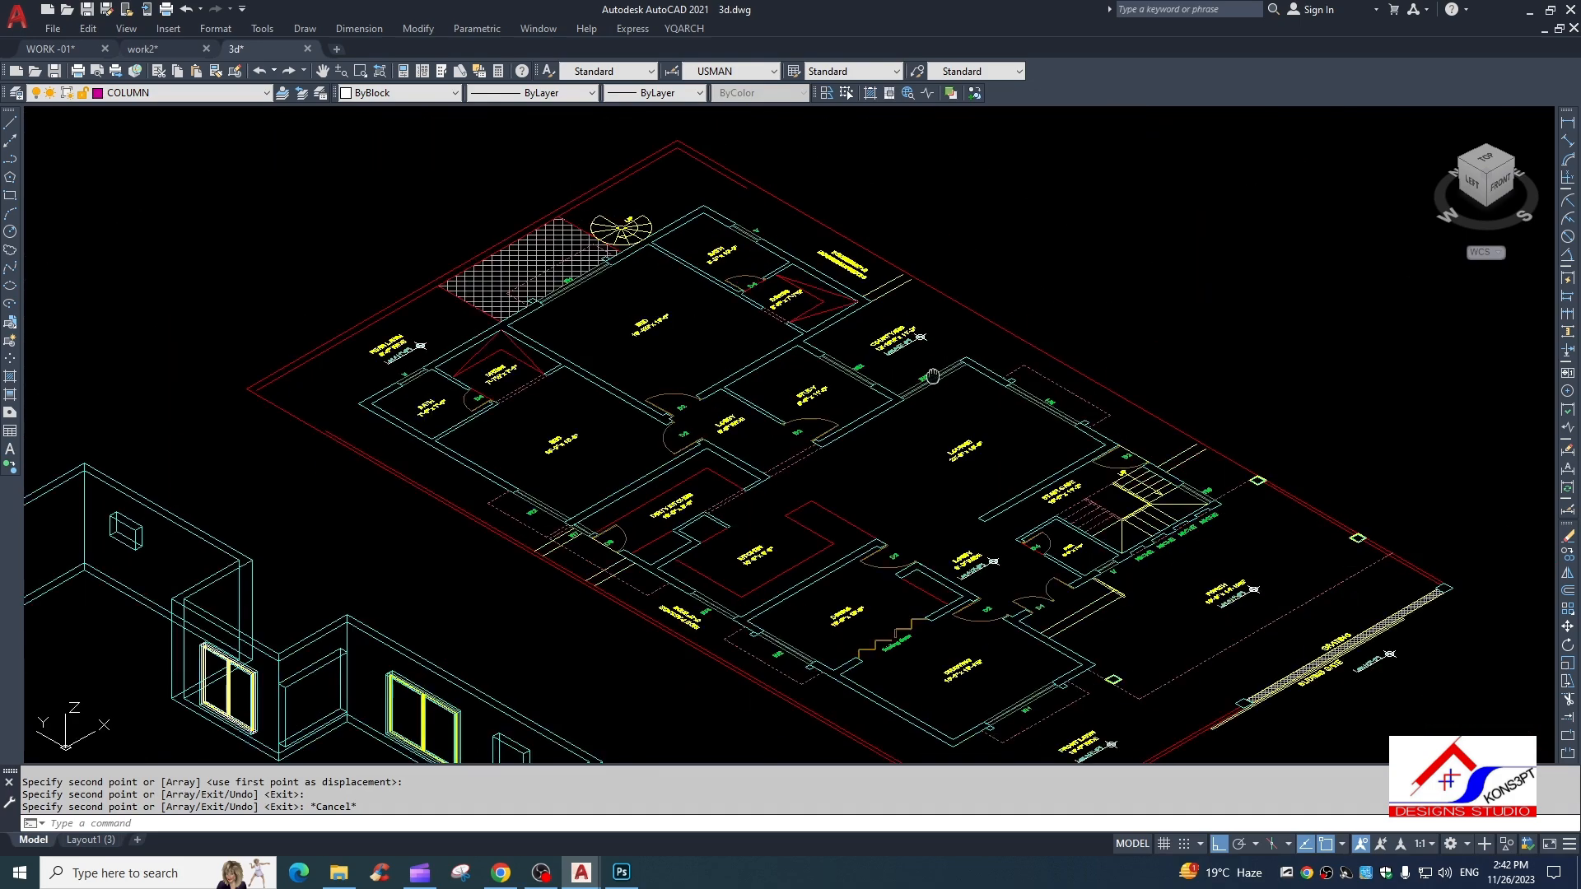
scroll(973, 265, up, 4)
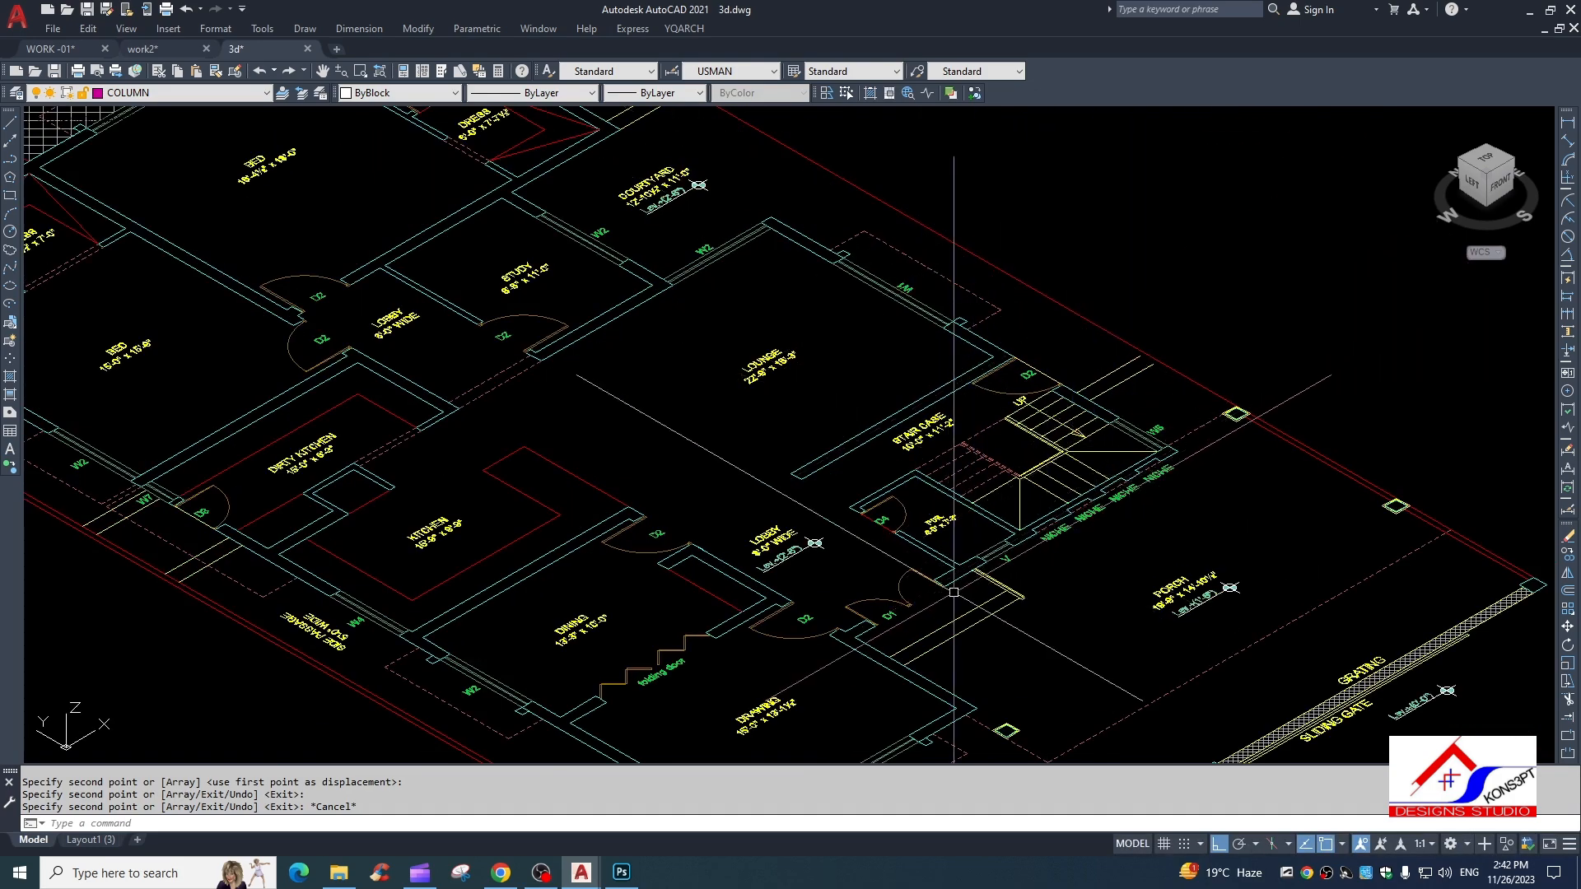
scroll(953, 591, down, 5)
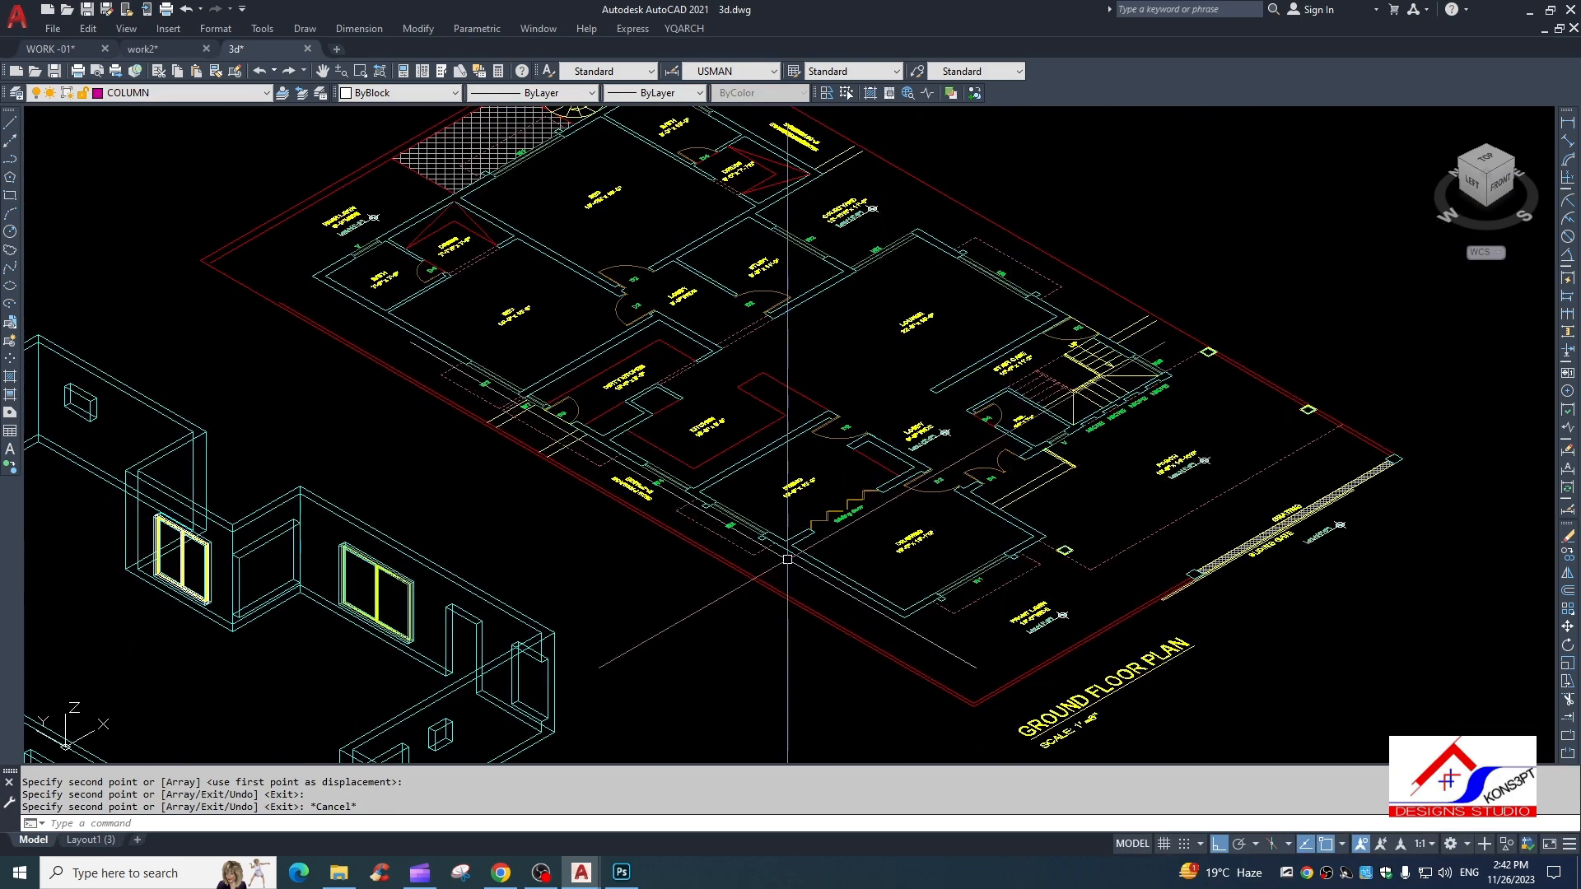
scroll(786, 563, down, 4)
scroll(815, 724, up, 1)
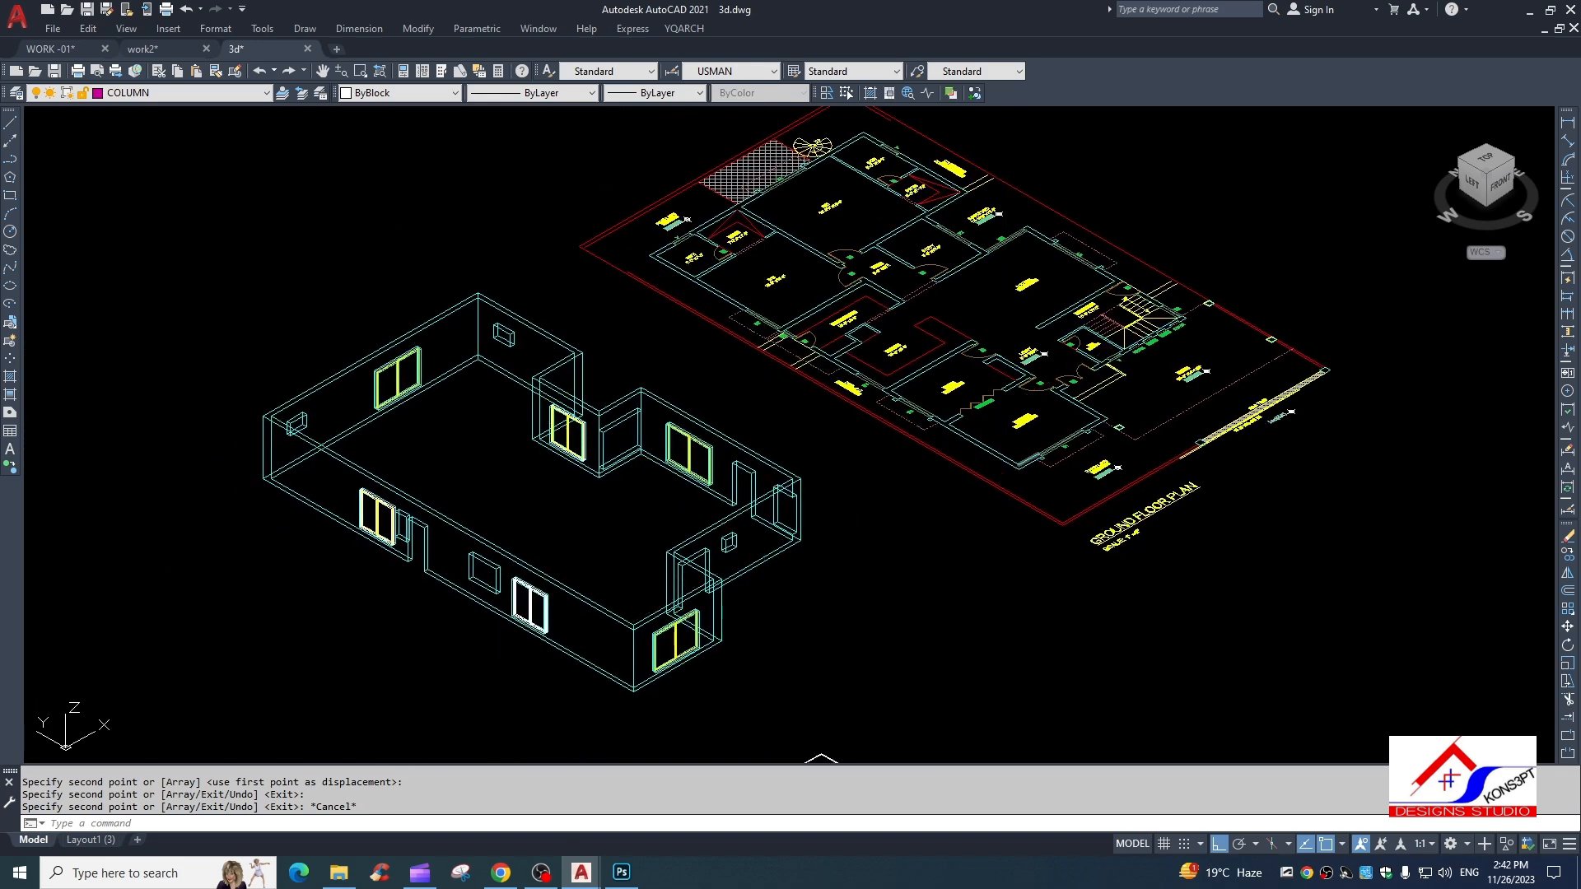
scroll(638, 518, up, 2)
scroll(782, 683, down, 3)
scroll(419, 479, up, 1)
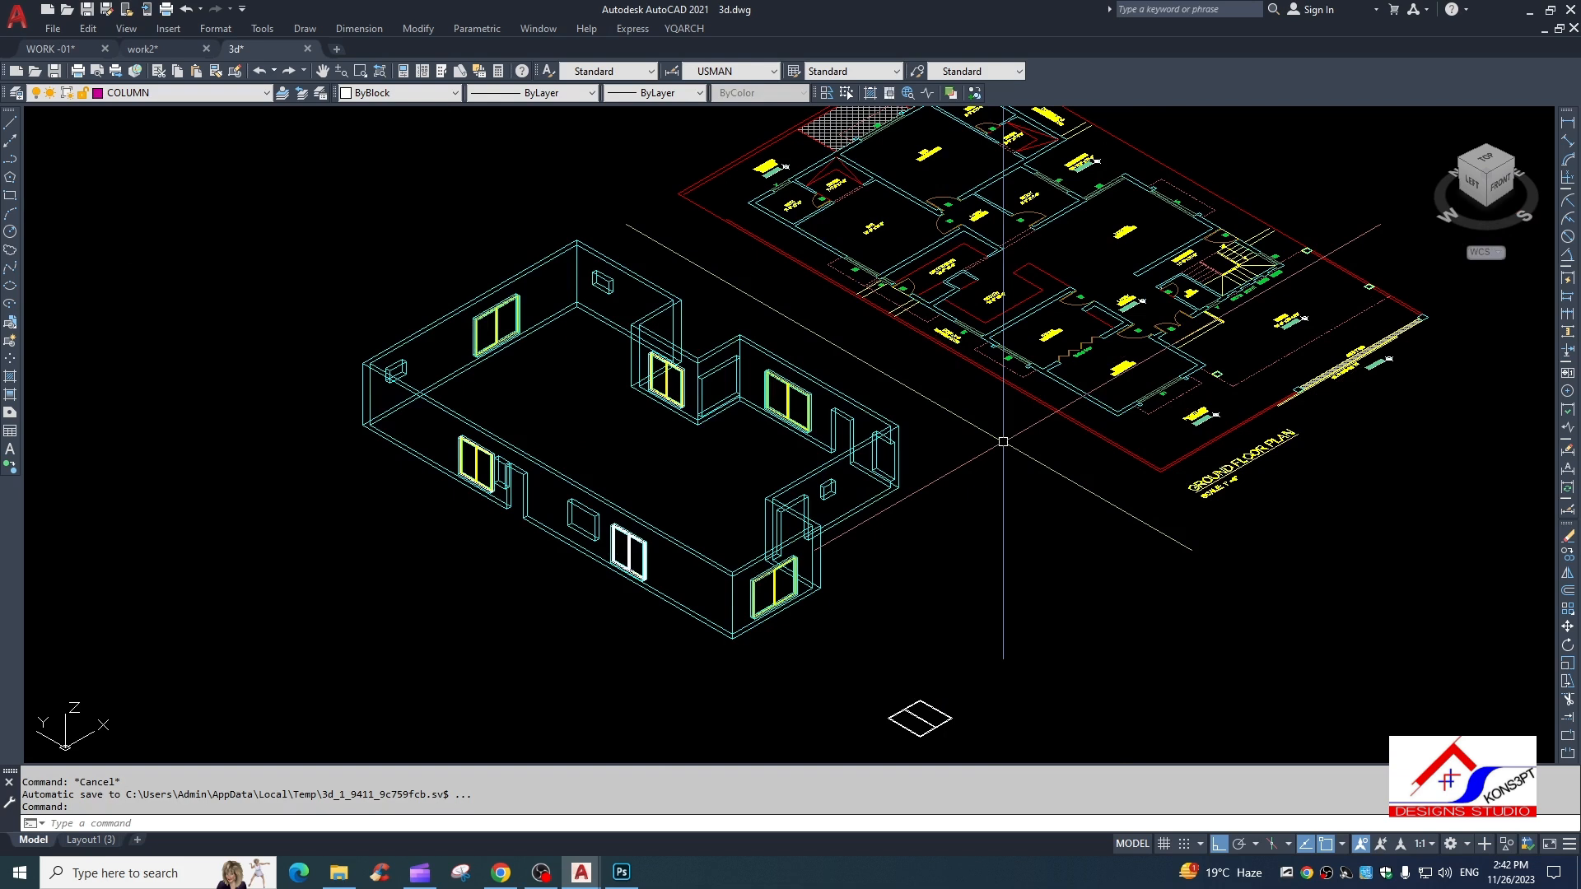
scroll(726, 477, down, 2)
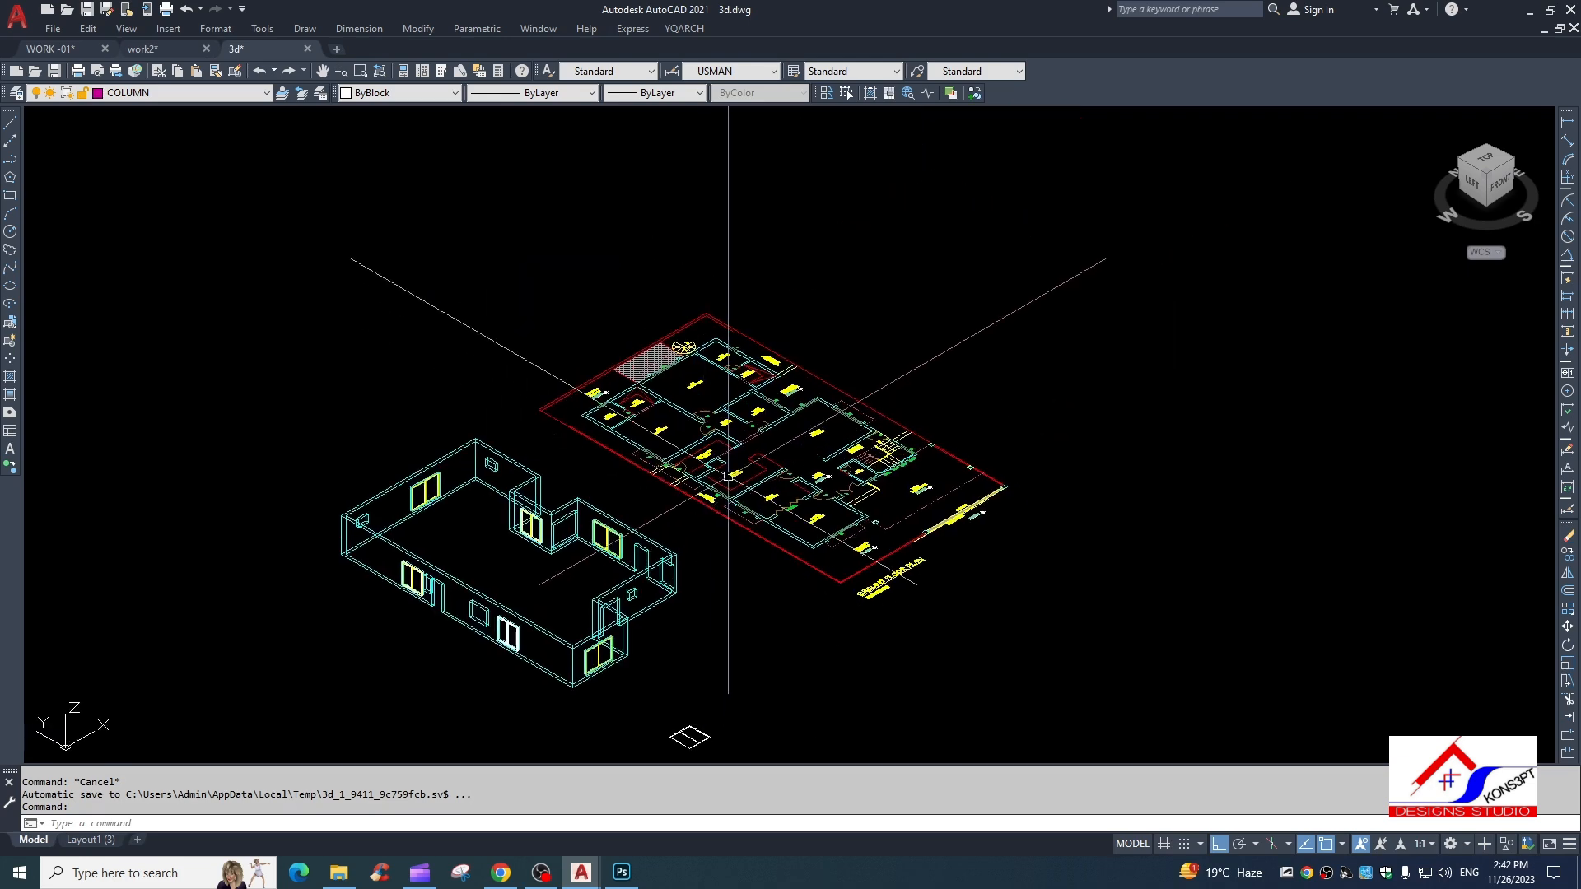
scroll(727, 477, down, 2)
scroll(769, 535, up, 5)
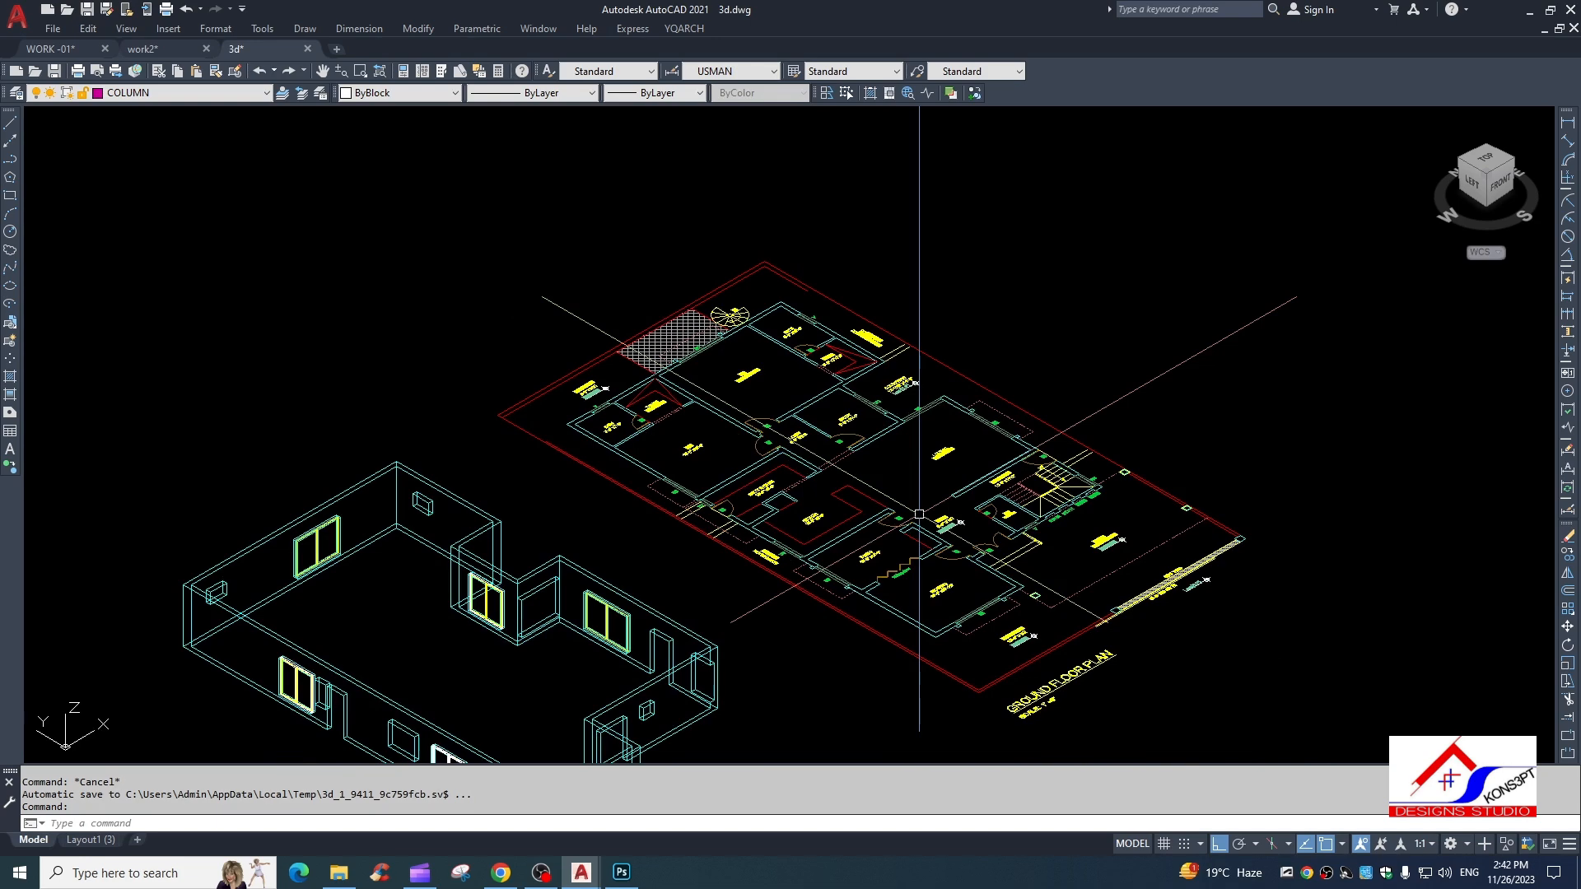
scroll(899, 507, down, 2)
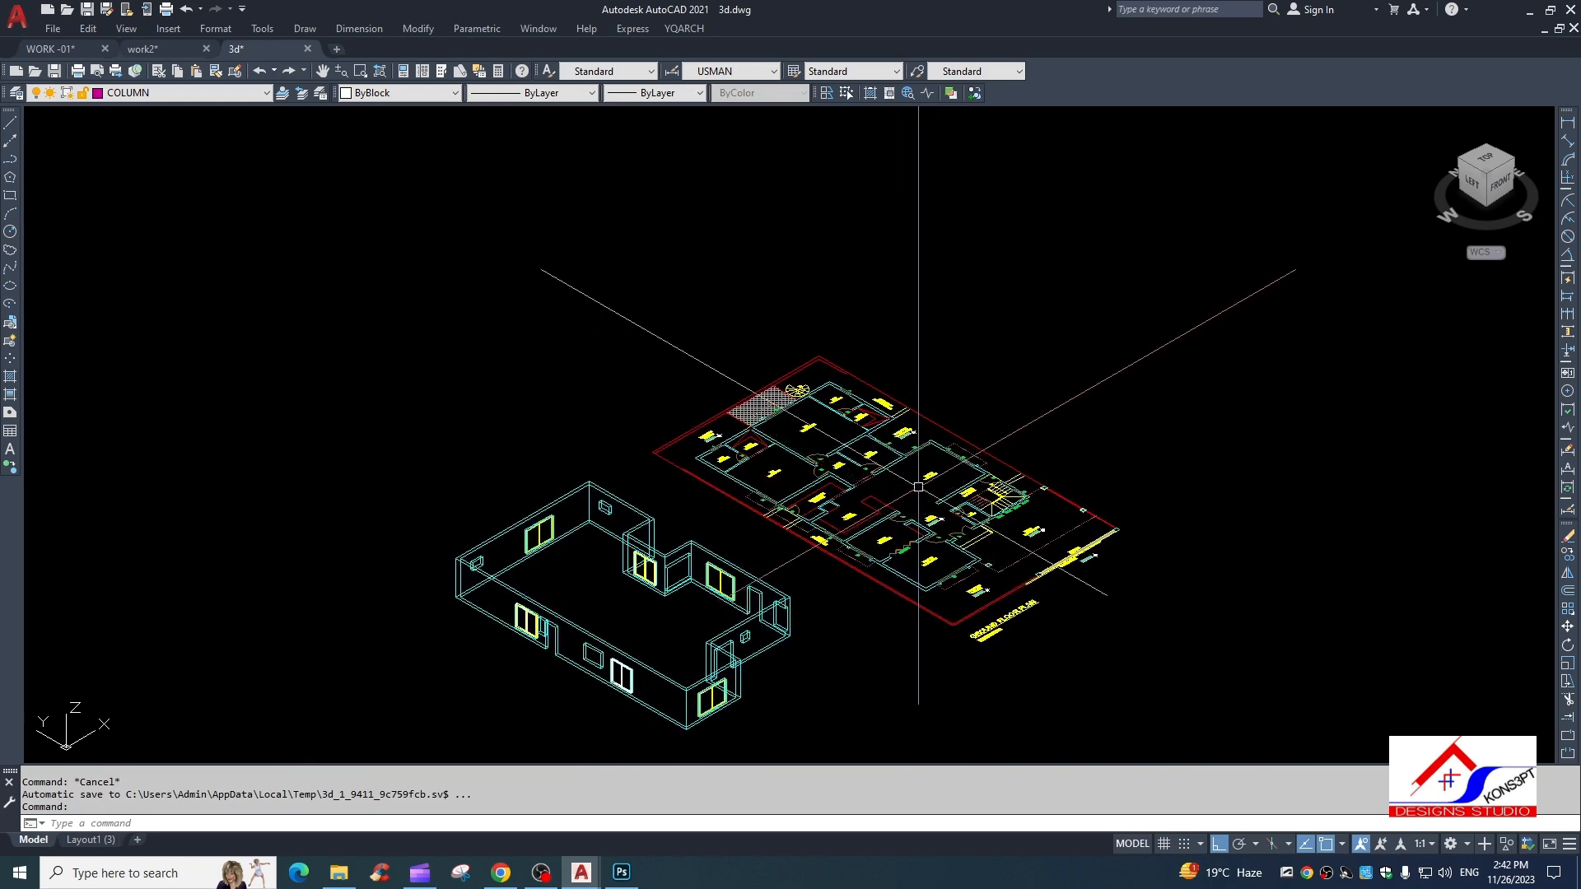
scroll(704, 581, up, 3)
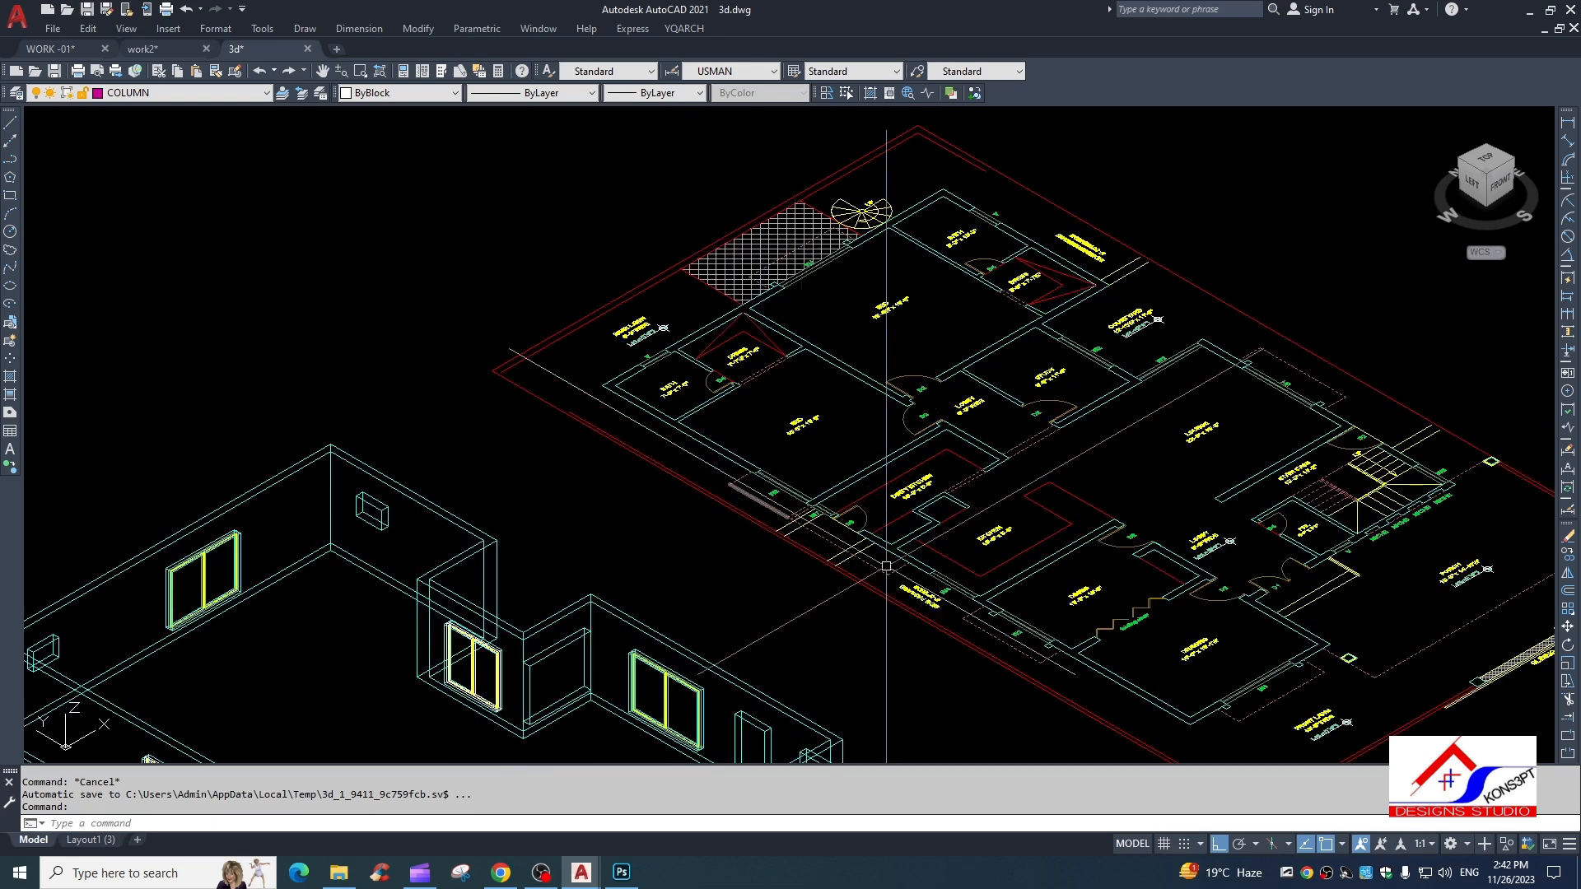
scroll(752, 443, down, 1)
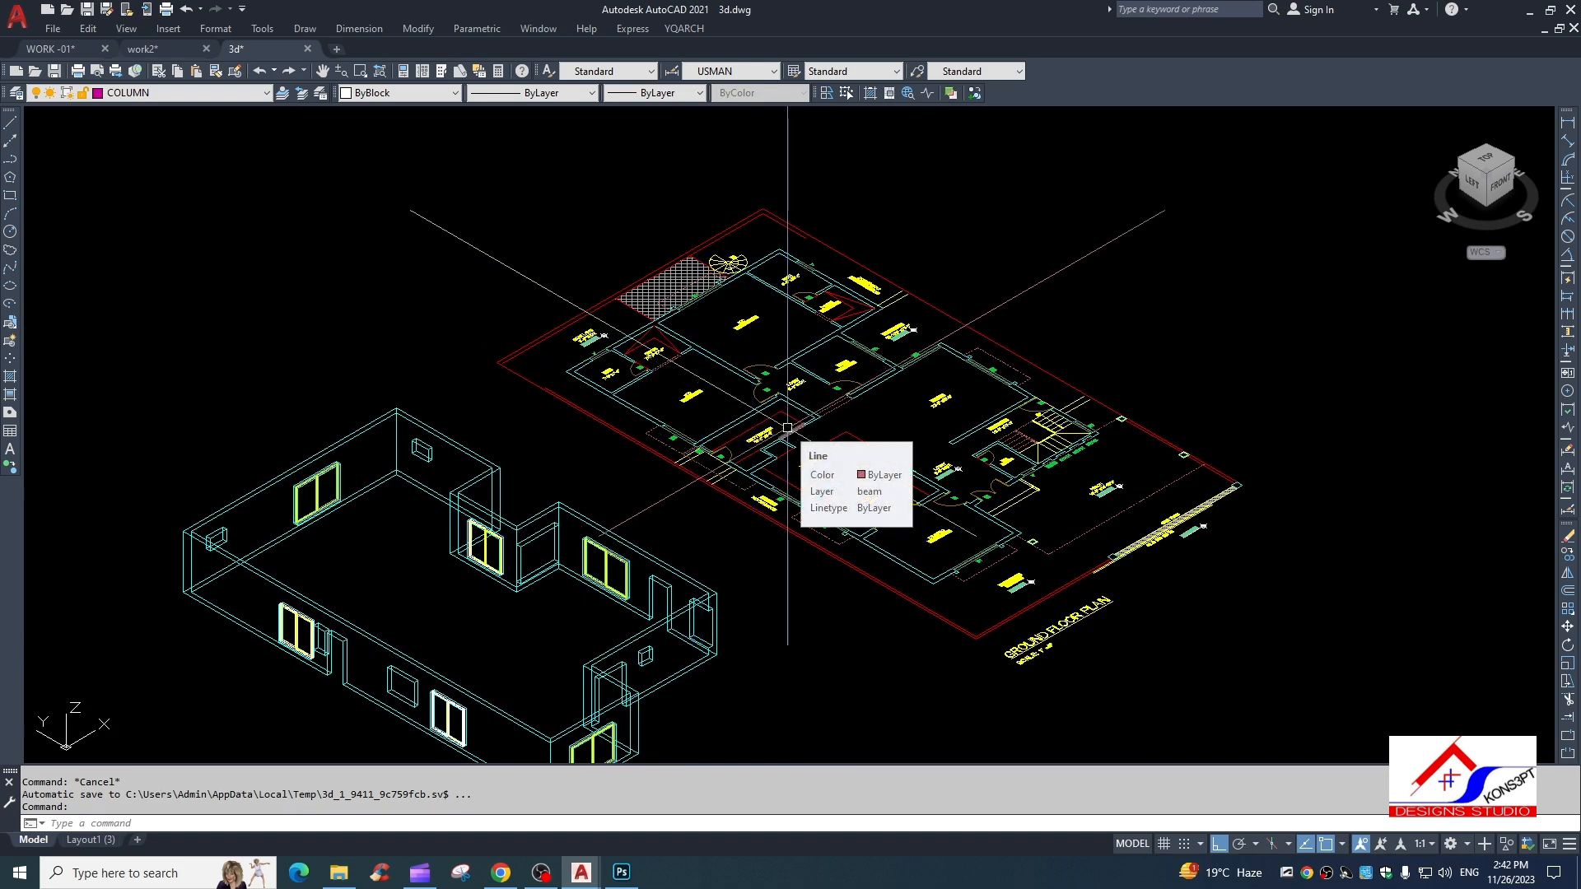
scroll(787, 428, down, 2)
key(Escape)
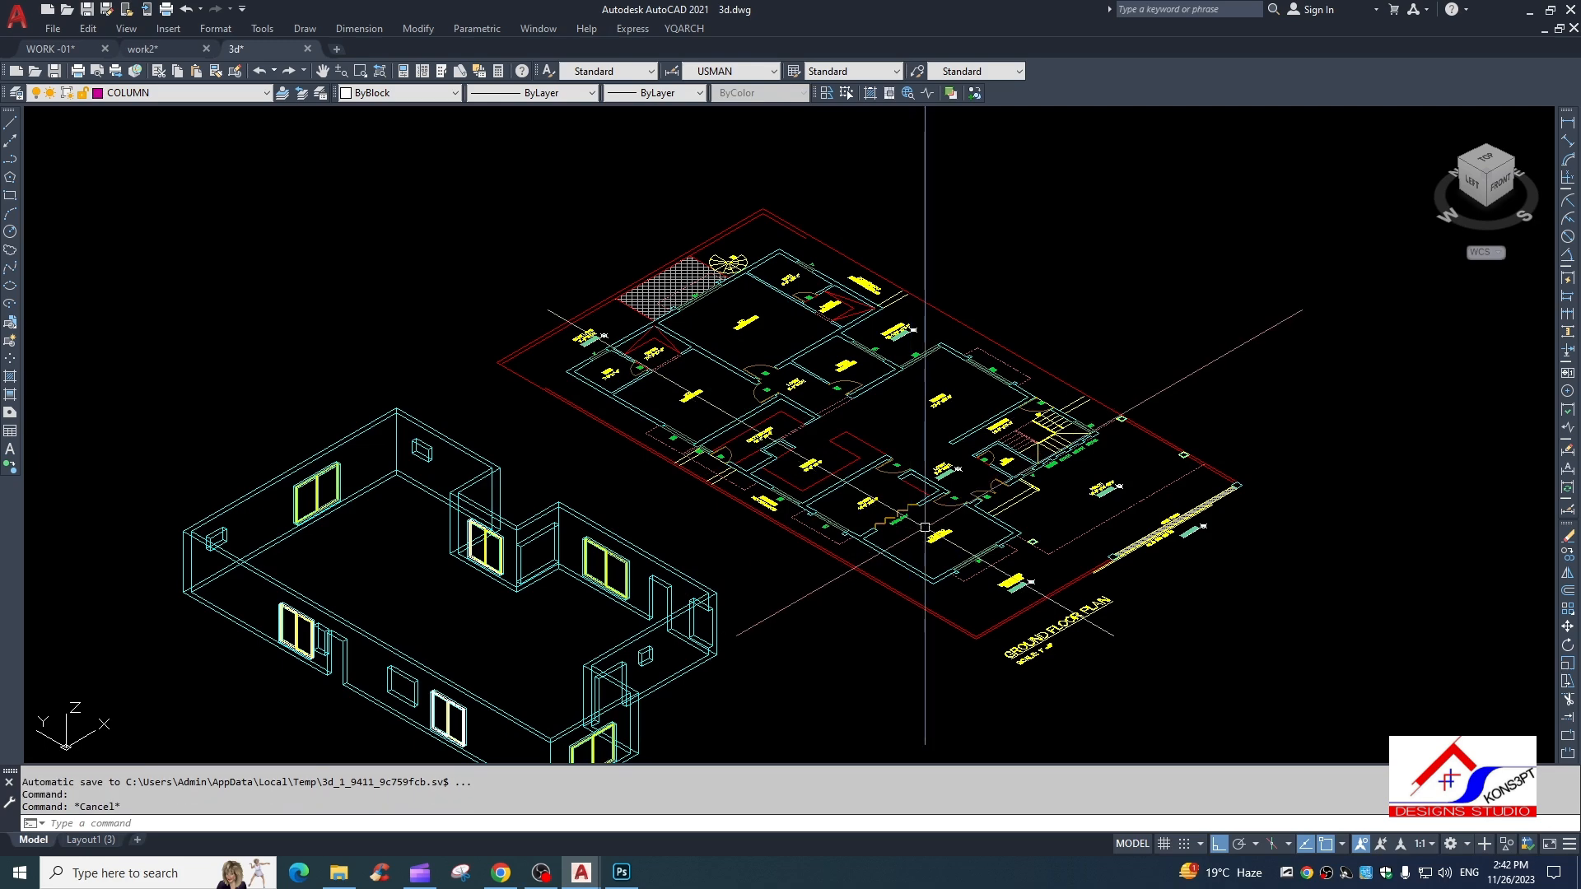
key(Escape)
scroll(880, 481, up, 3)
scroll(906, 486, down, 4)
scroll(843, 482, up, 5)
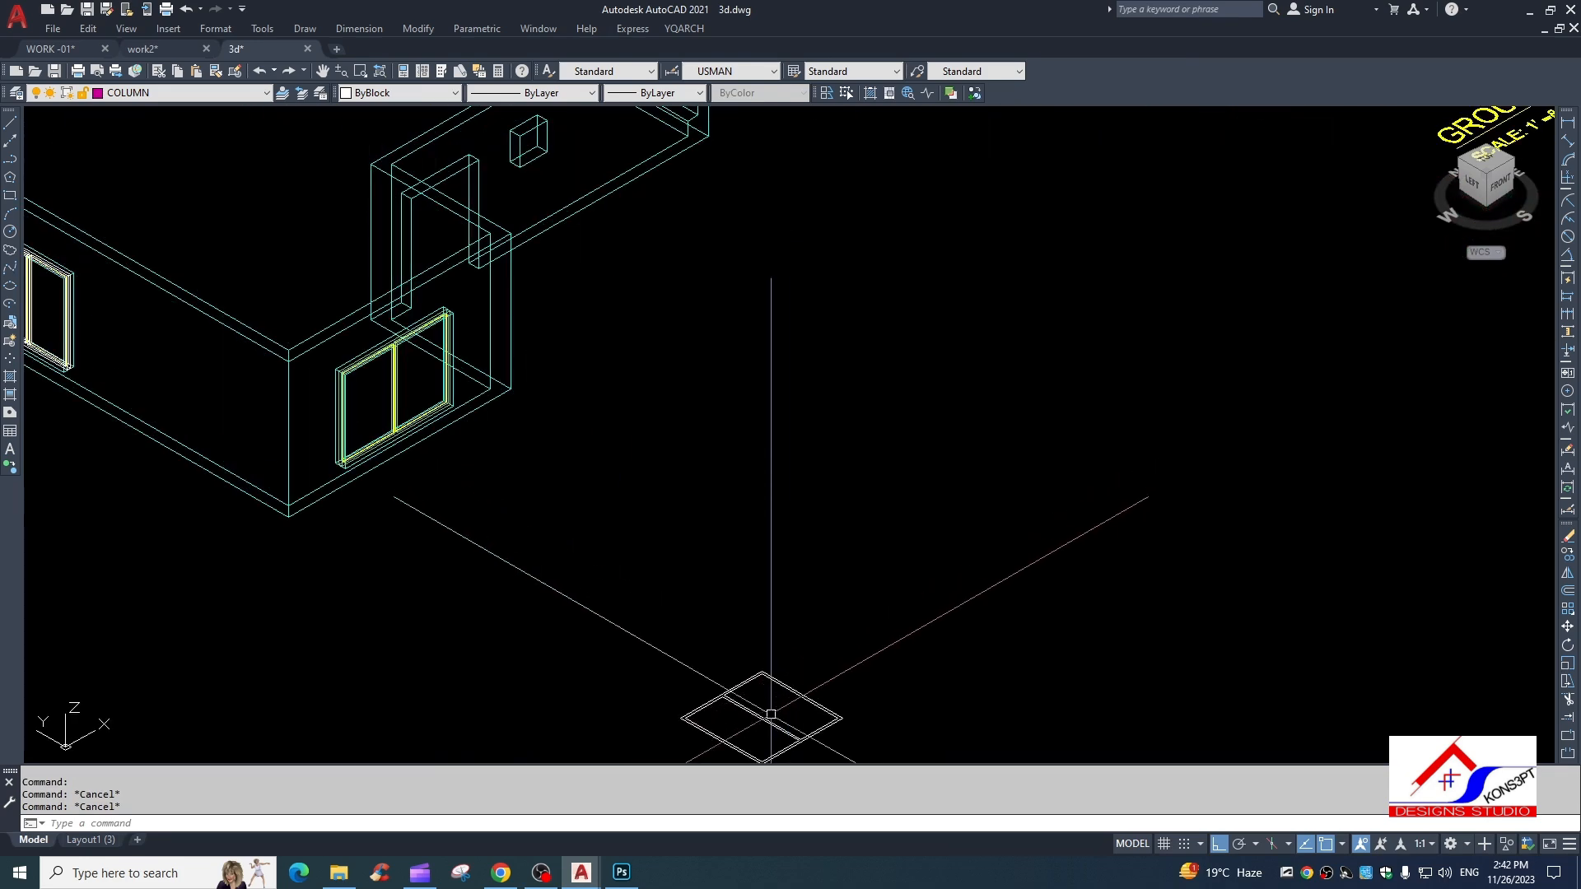
scroll(484, 416, down, 4)
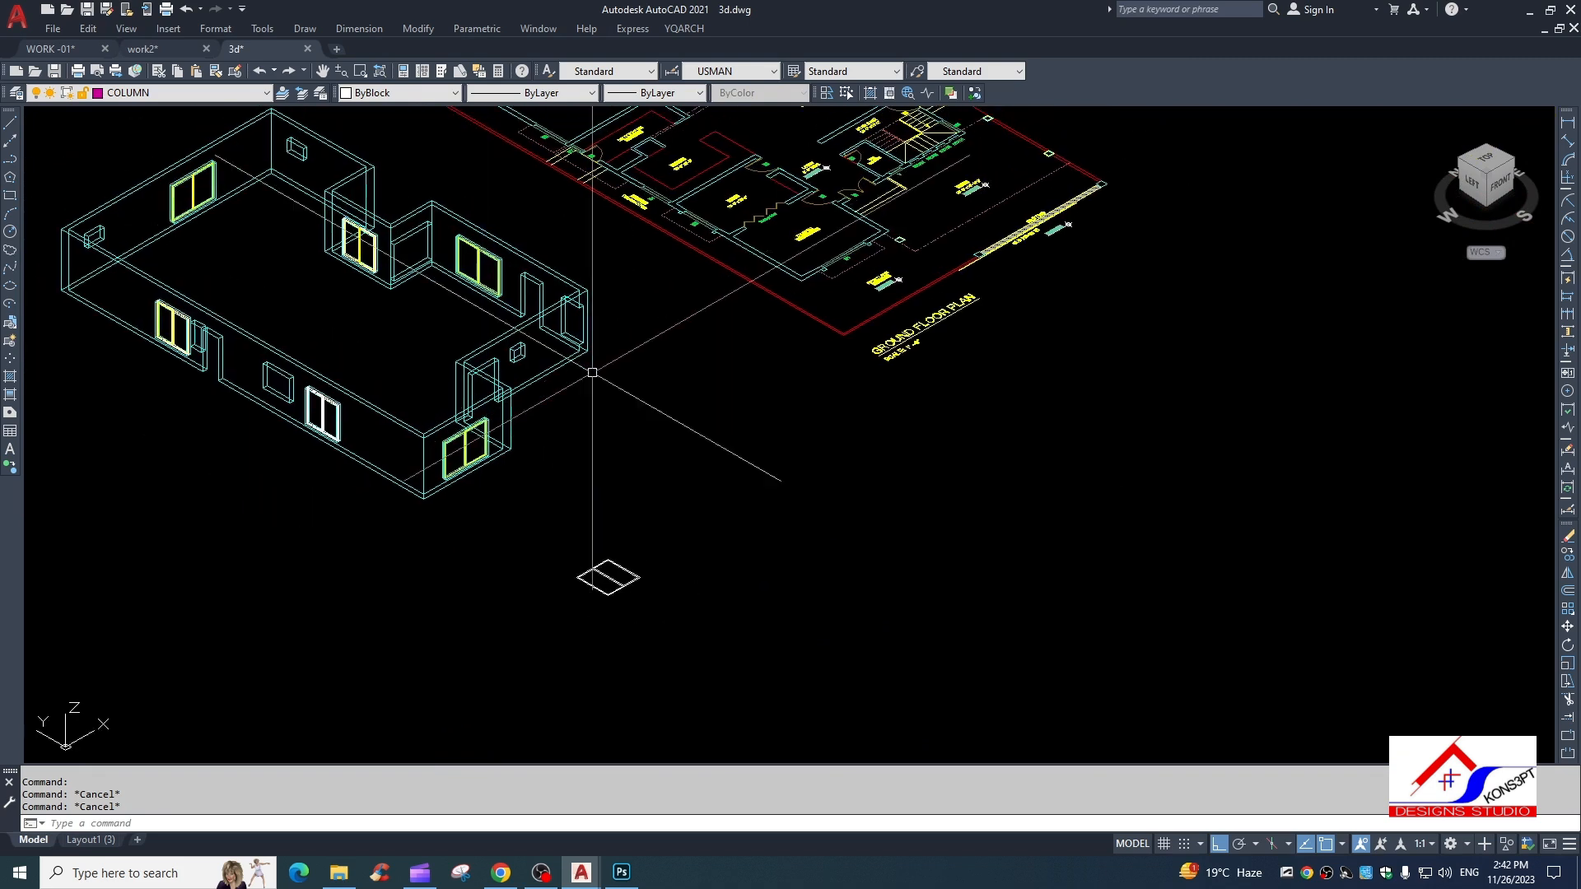
scroll(796, 373, down, 2)
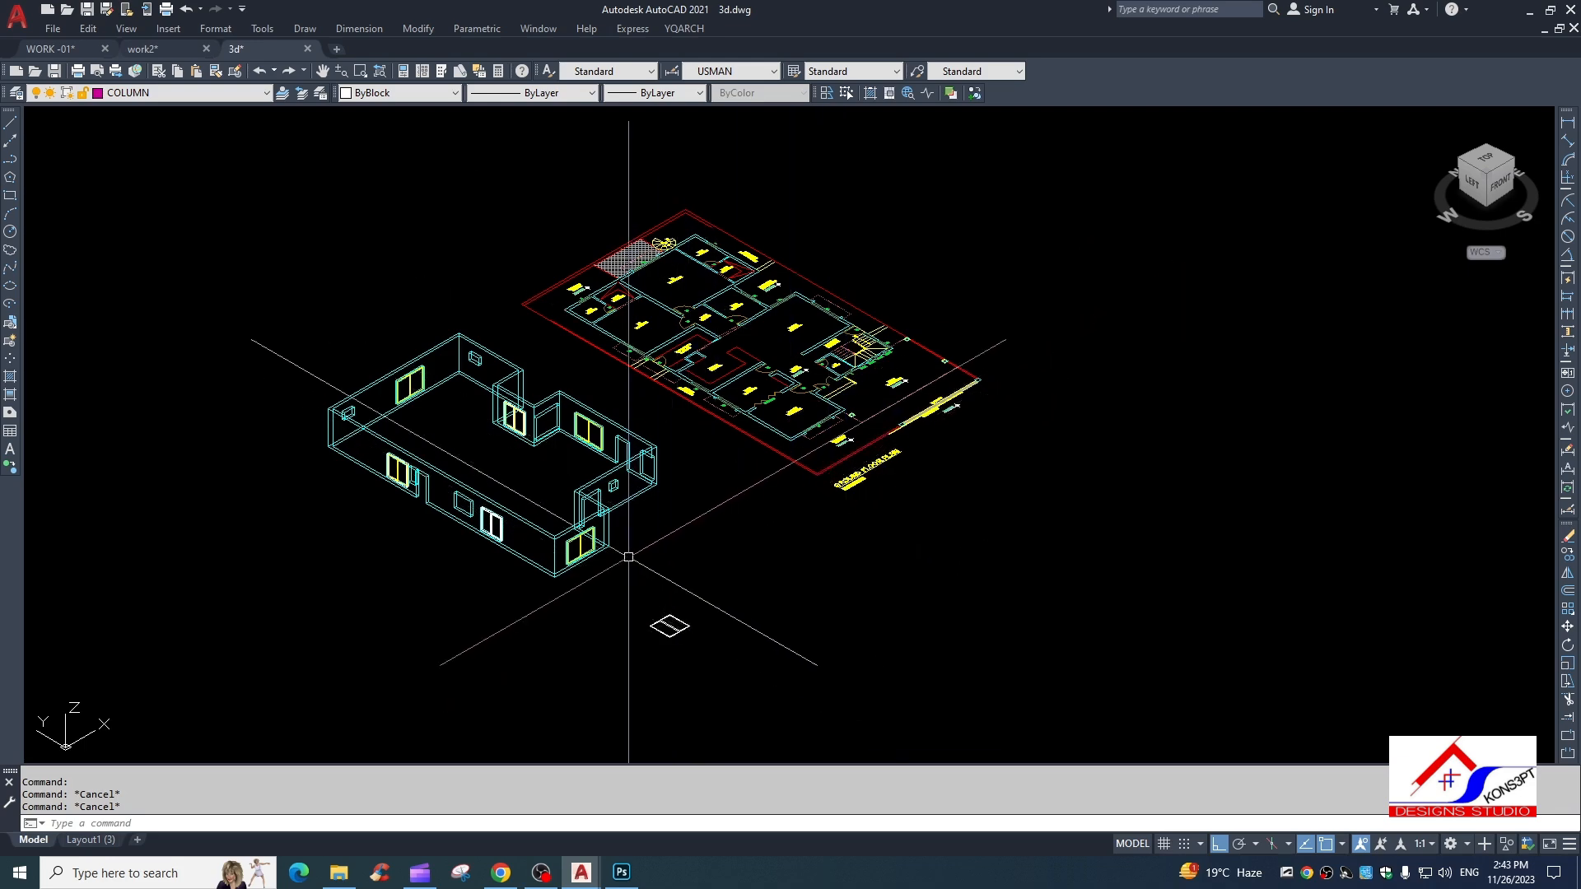
scroll(627, 443, up, 2)
scroll(689, 388, down, 1)
middle_drag(689, 387, 688, 353)
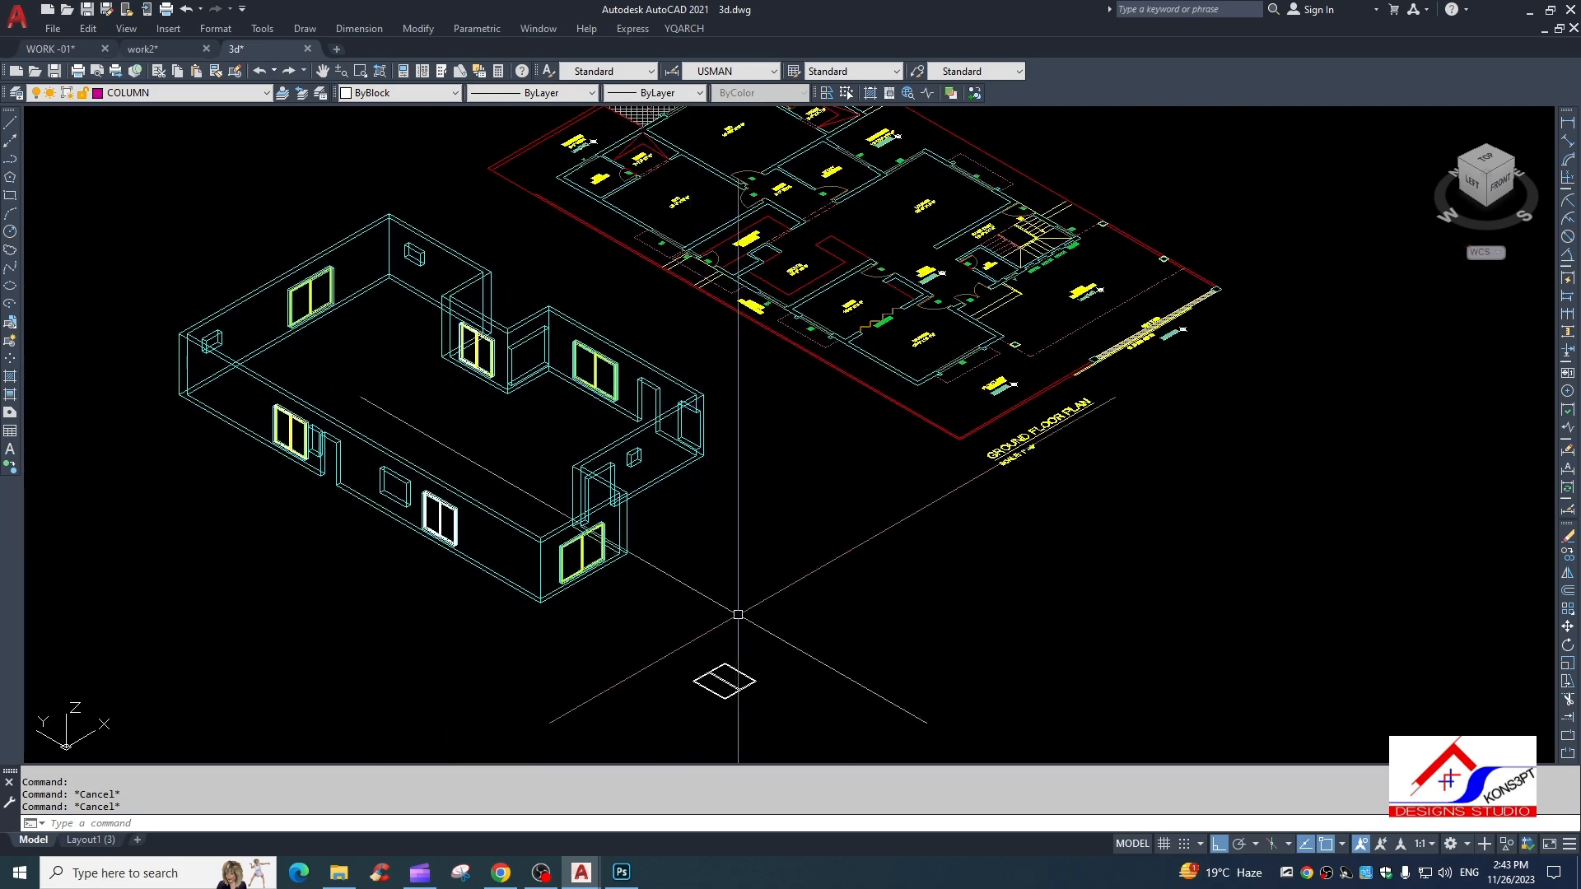
scroll(646, 350, up, 1)
scroll(645, 348, down, 4)
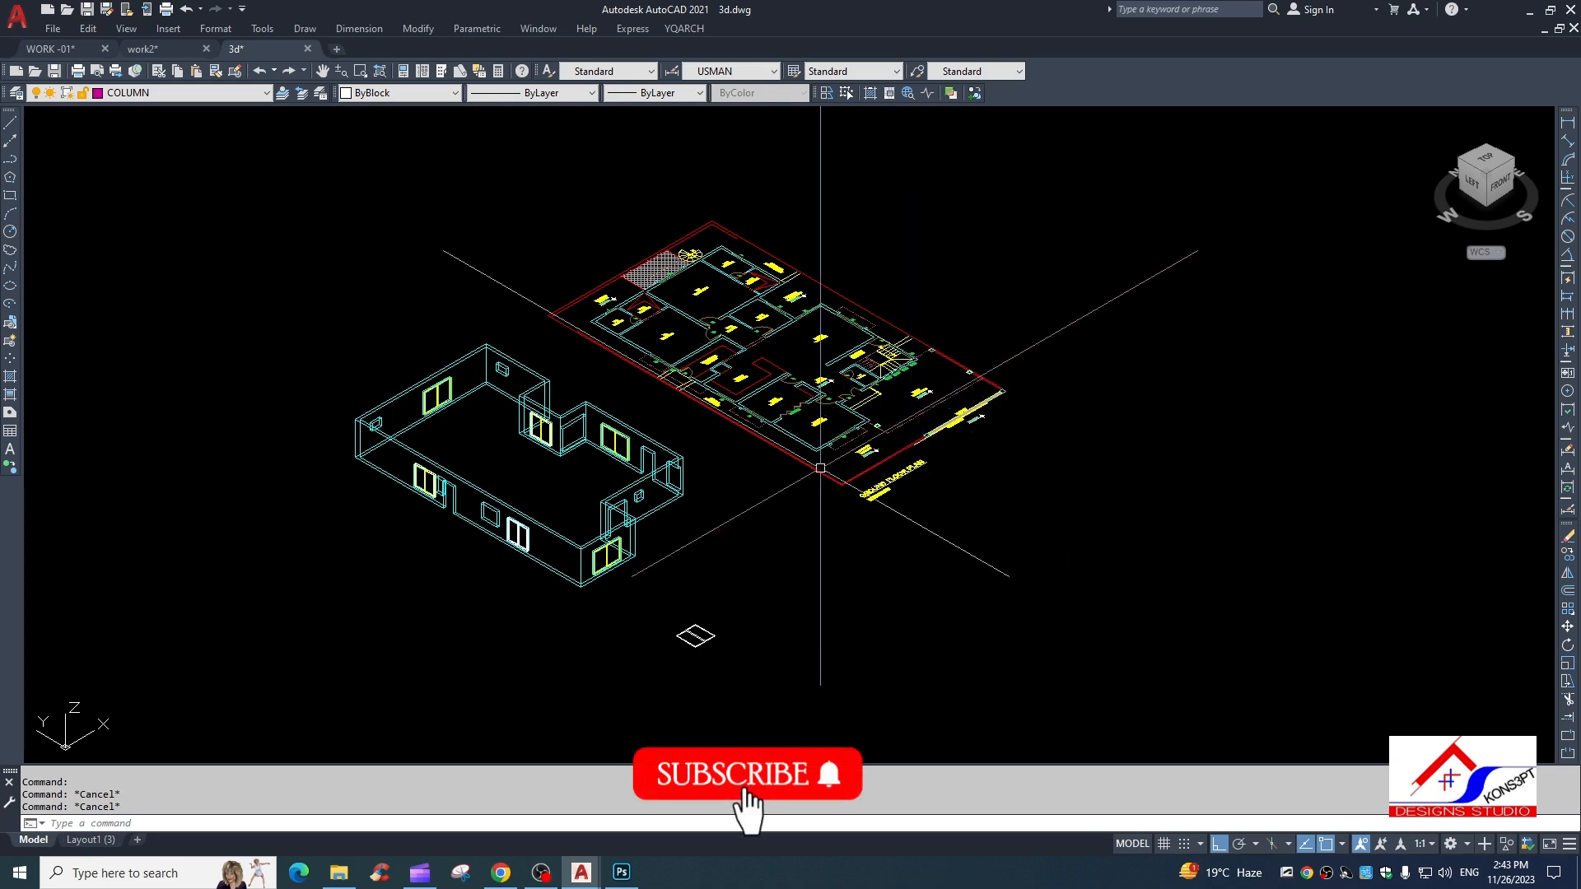
scroll(654, 679, up, 3)
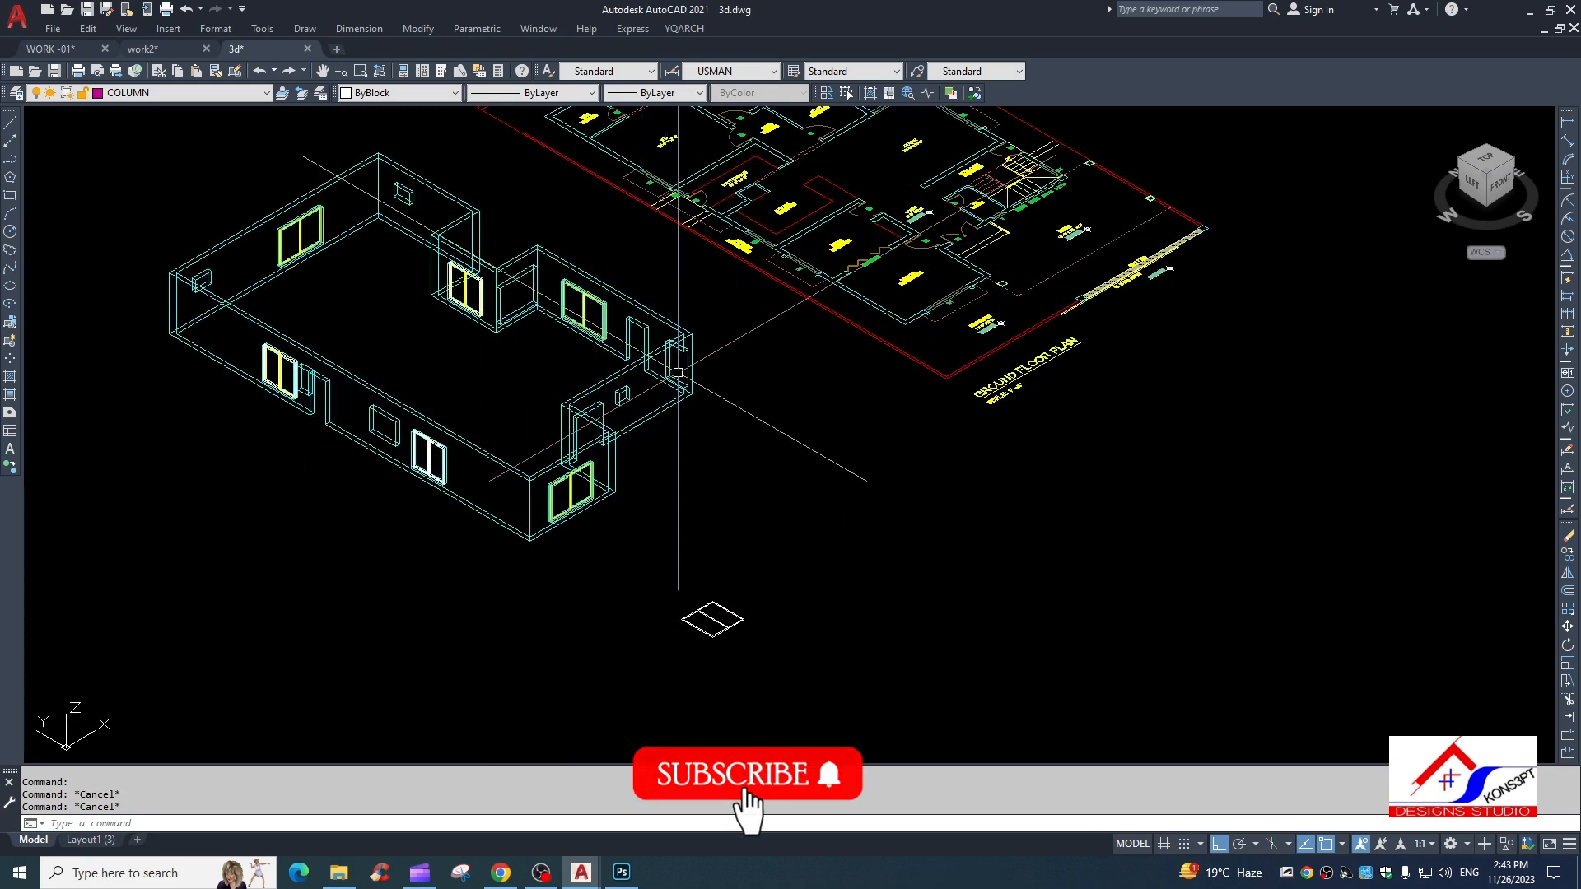